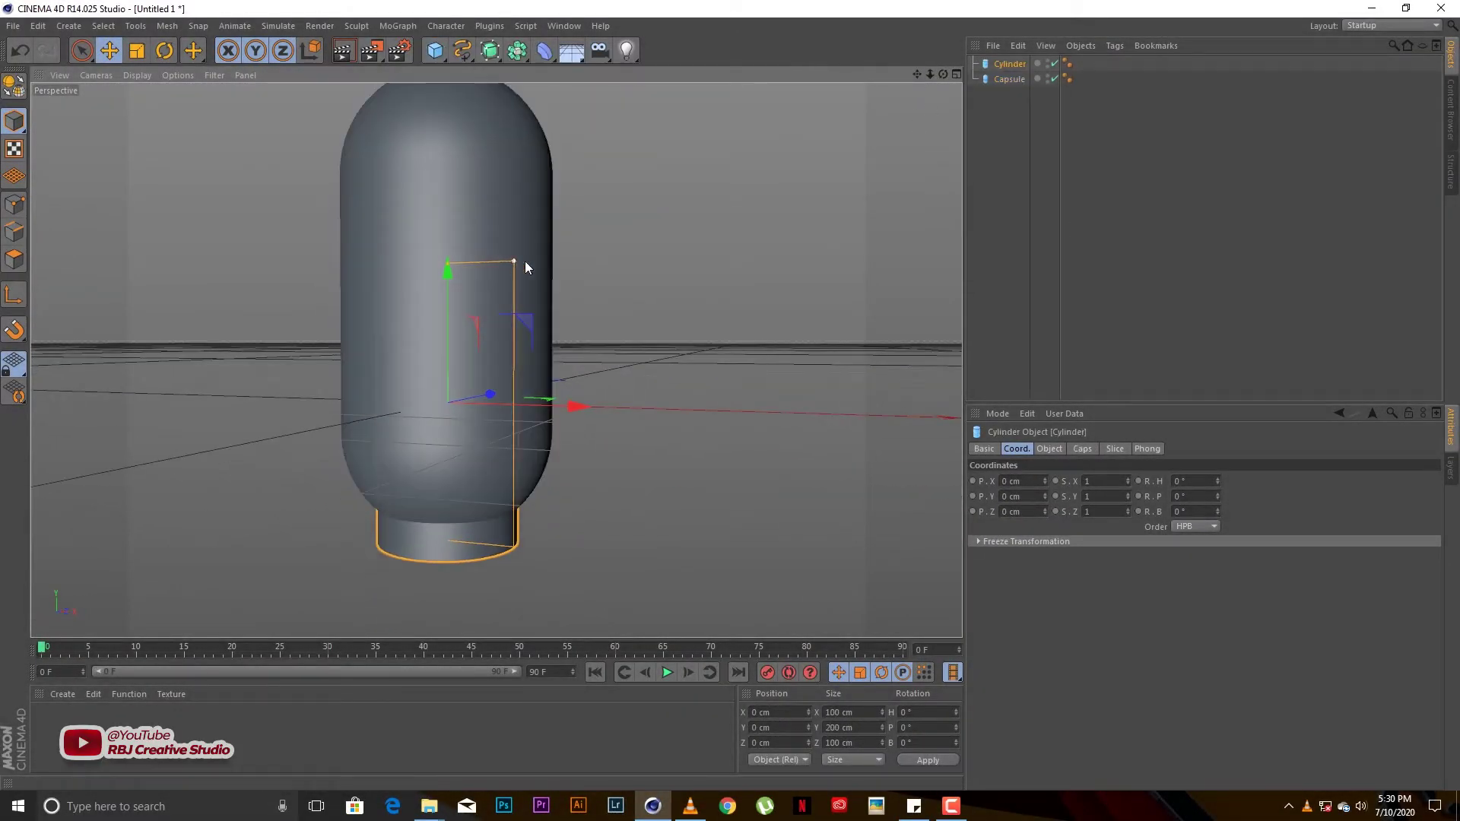
Drag the cylinder's radius out toward the capsule's width, checking in the four-view layout
left_click_drag(525, 262, 550, 269)
left_click(954, 75)
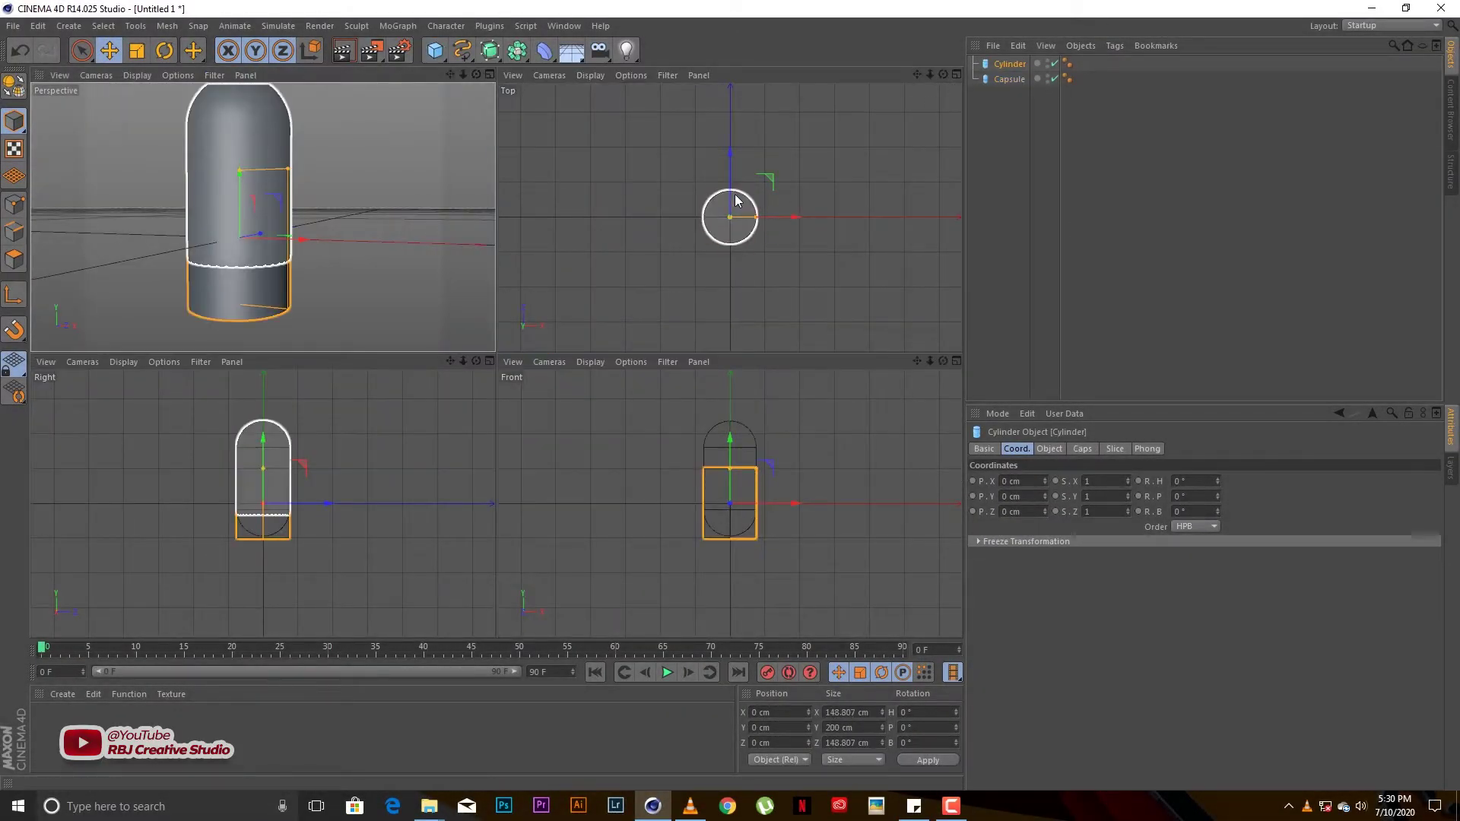
left_click(1009, 68)
middle_click_drag(714, 260, 730, 218, "alt")
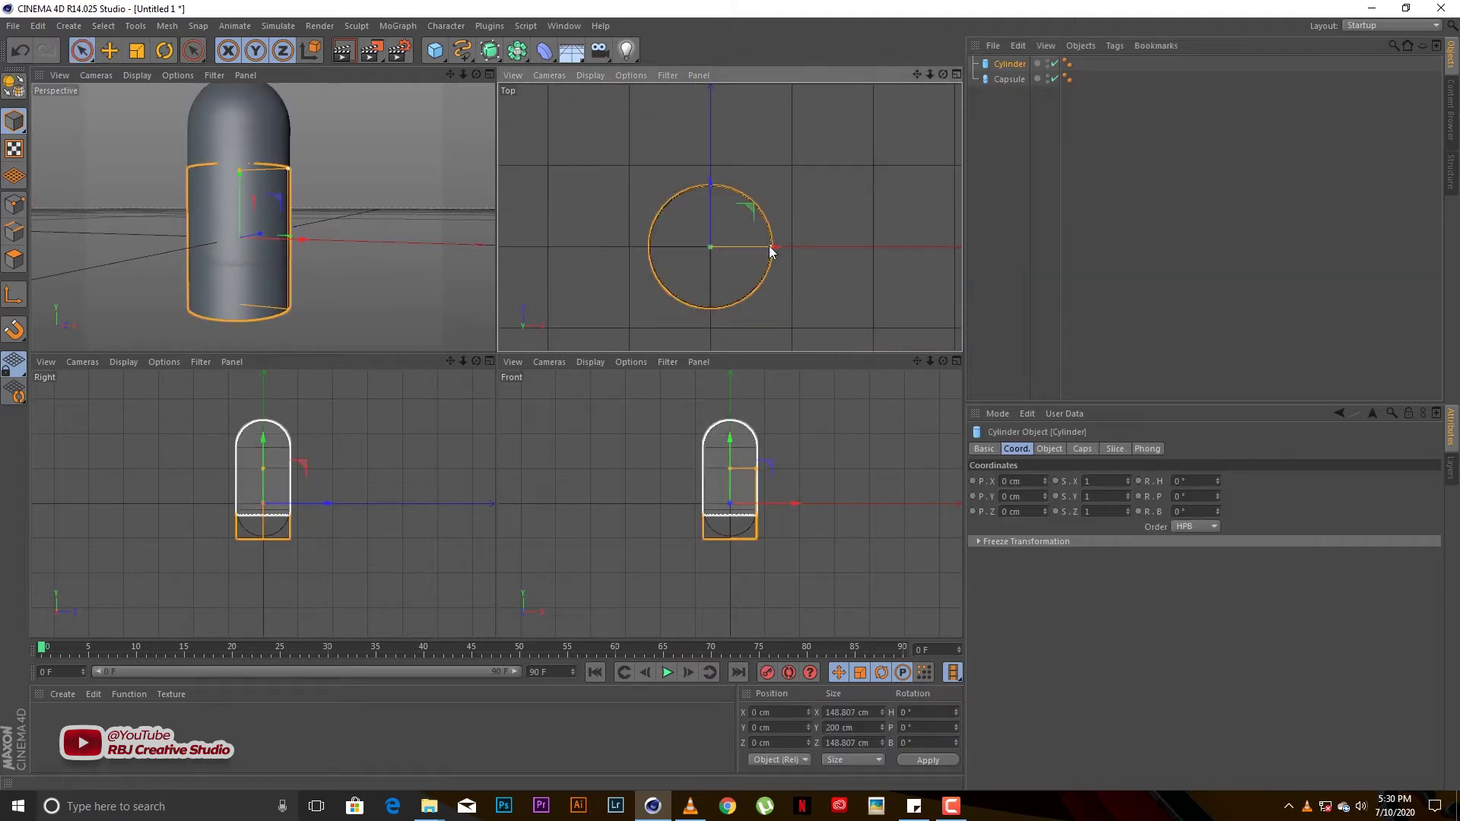
key("e")
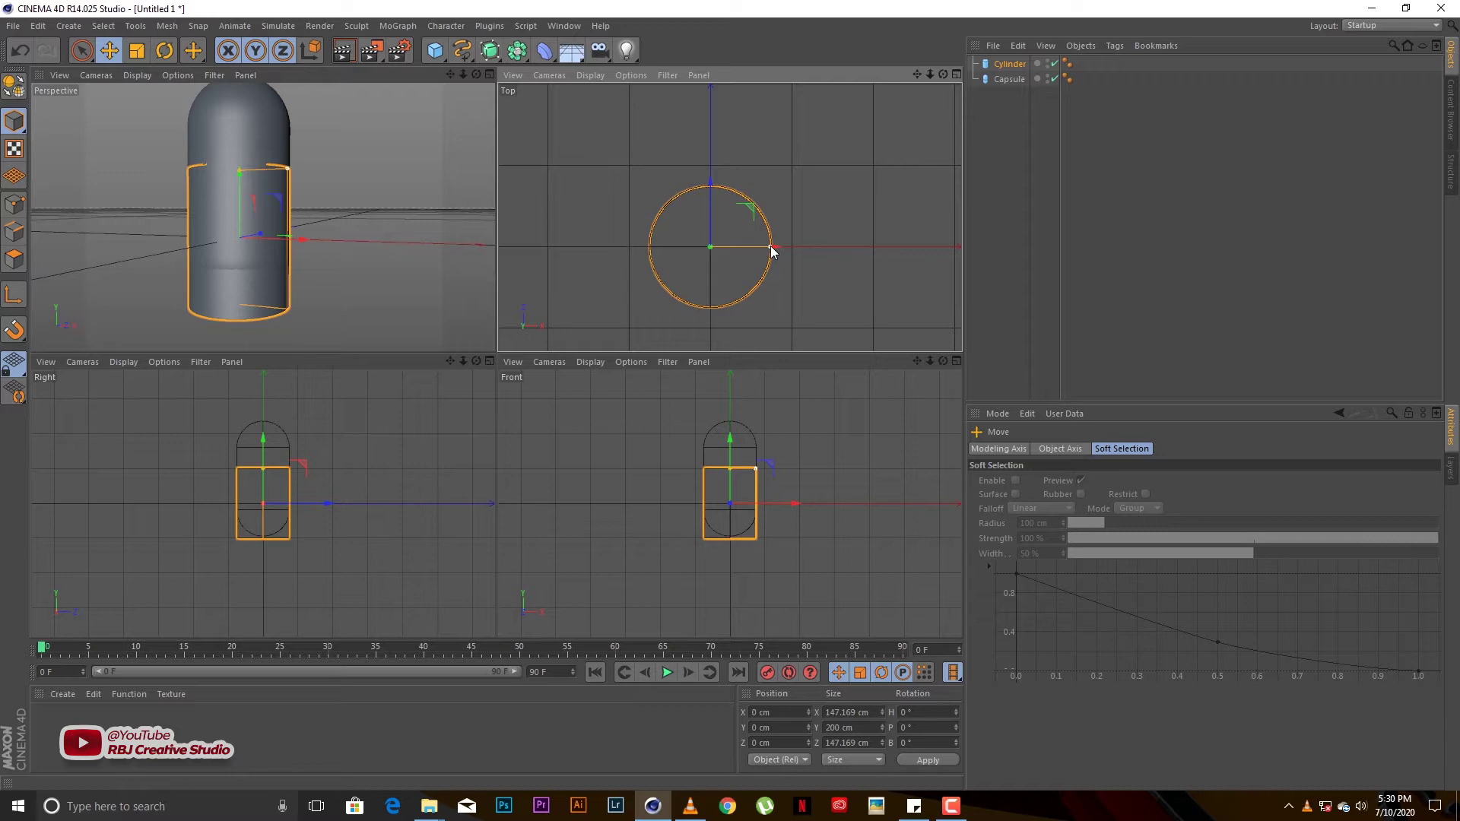
Confirm the cylinder is about 150 cm across, then maximize the Perspective view
scroll(729, 503, "up", 3)
left_click(1010, 64)
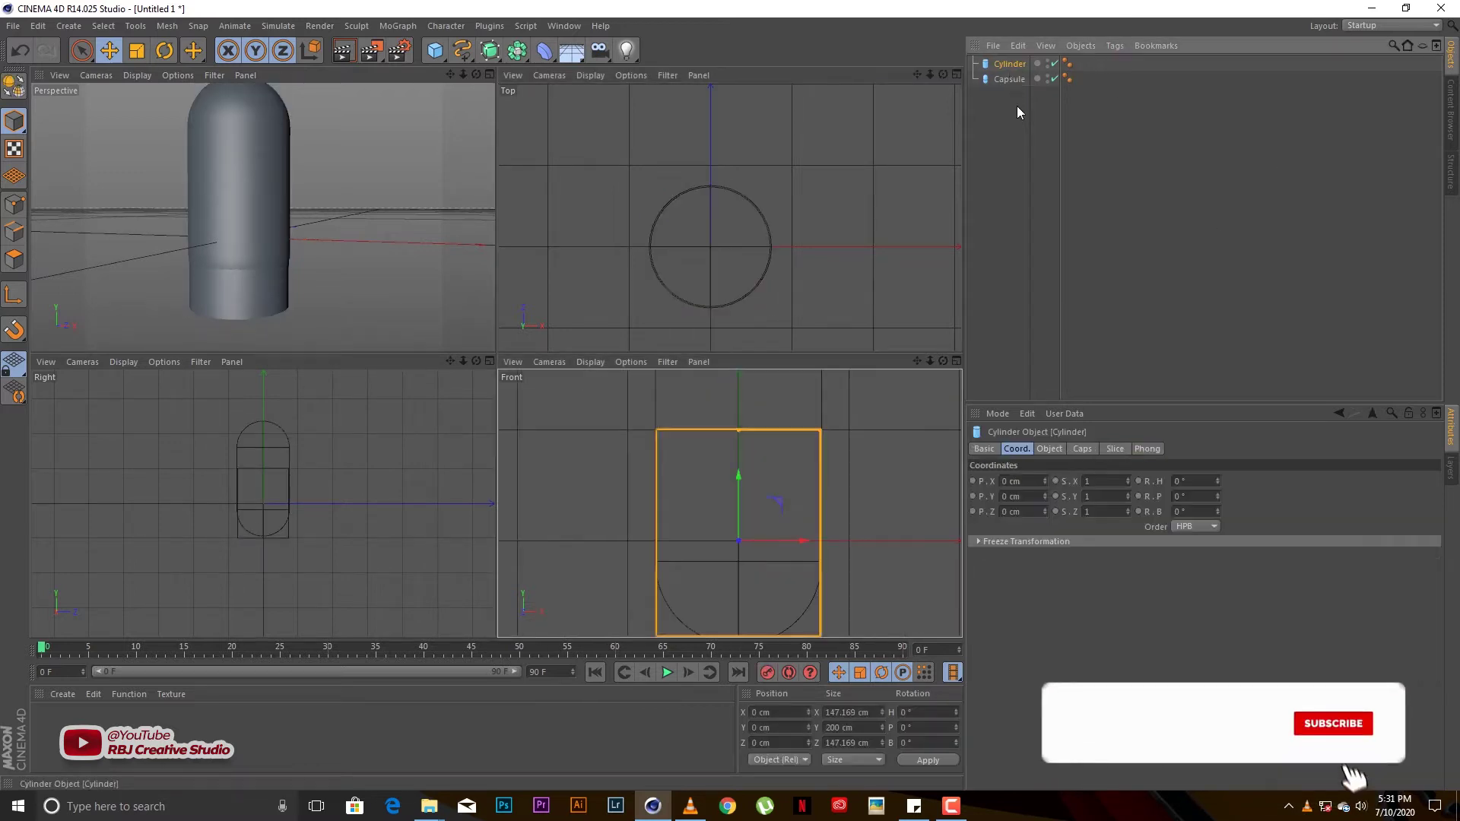
scroll(819, 433, "up", 2)
scroll(829, 484, "up", 1)
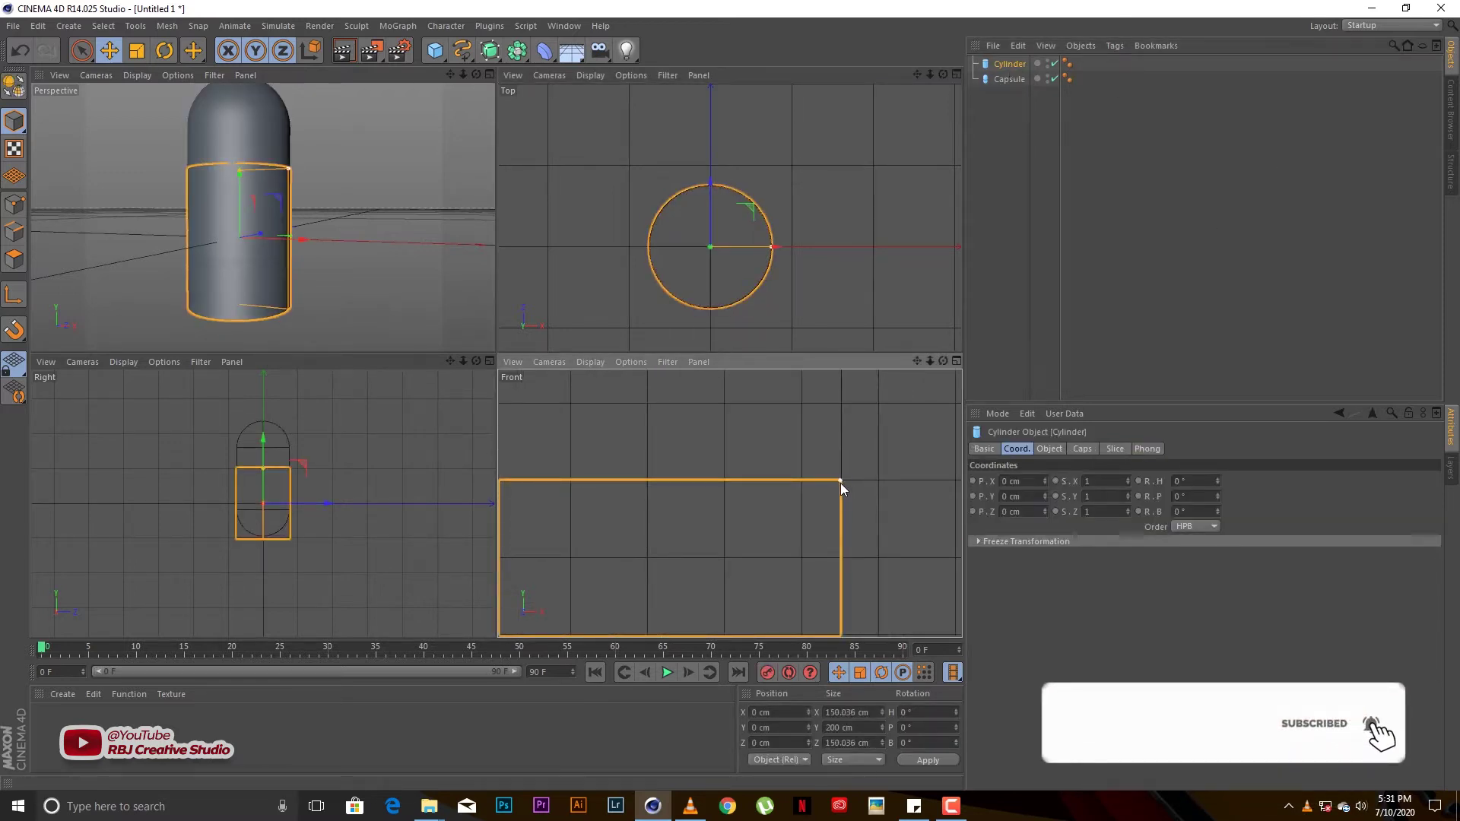
scroll(838, 483, "down", 3)
scroll(736, 472, "down", 2)
left_click(489, 75)
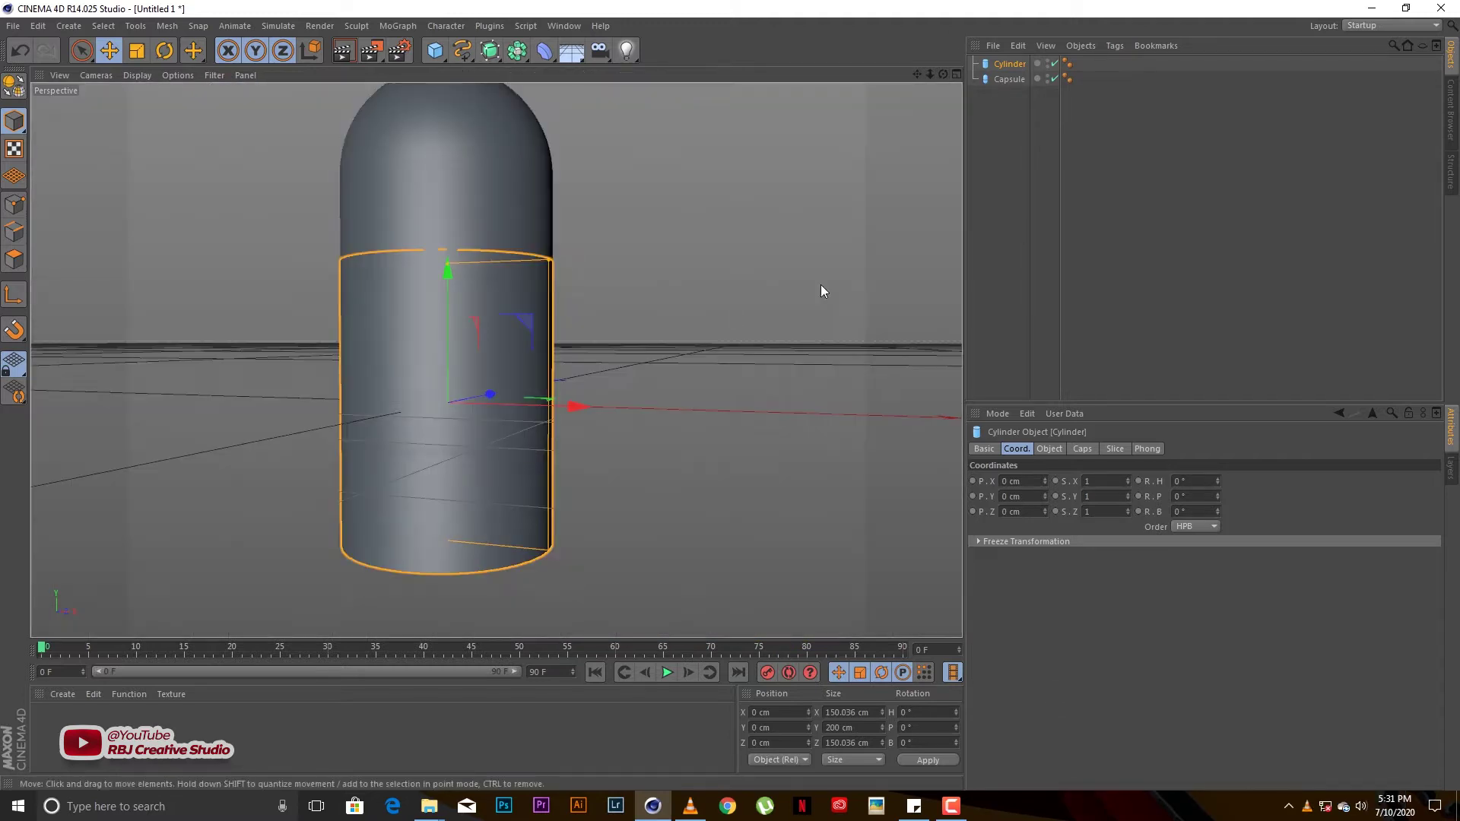
left_click(821, 291)
Select the cylinder and shorten it to about 137 cm tall
left_click_drag(943, 75, 867, 122)
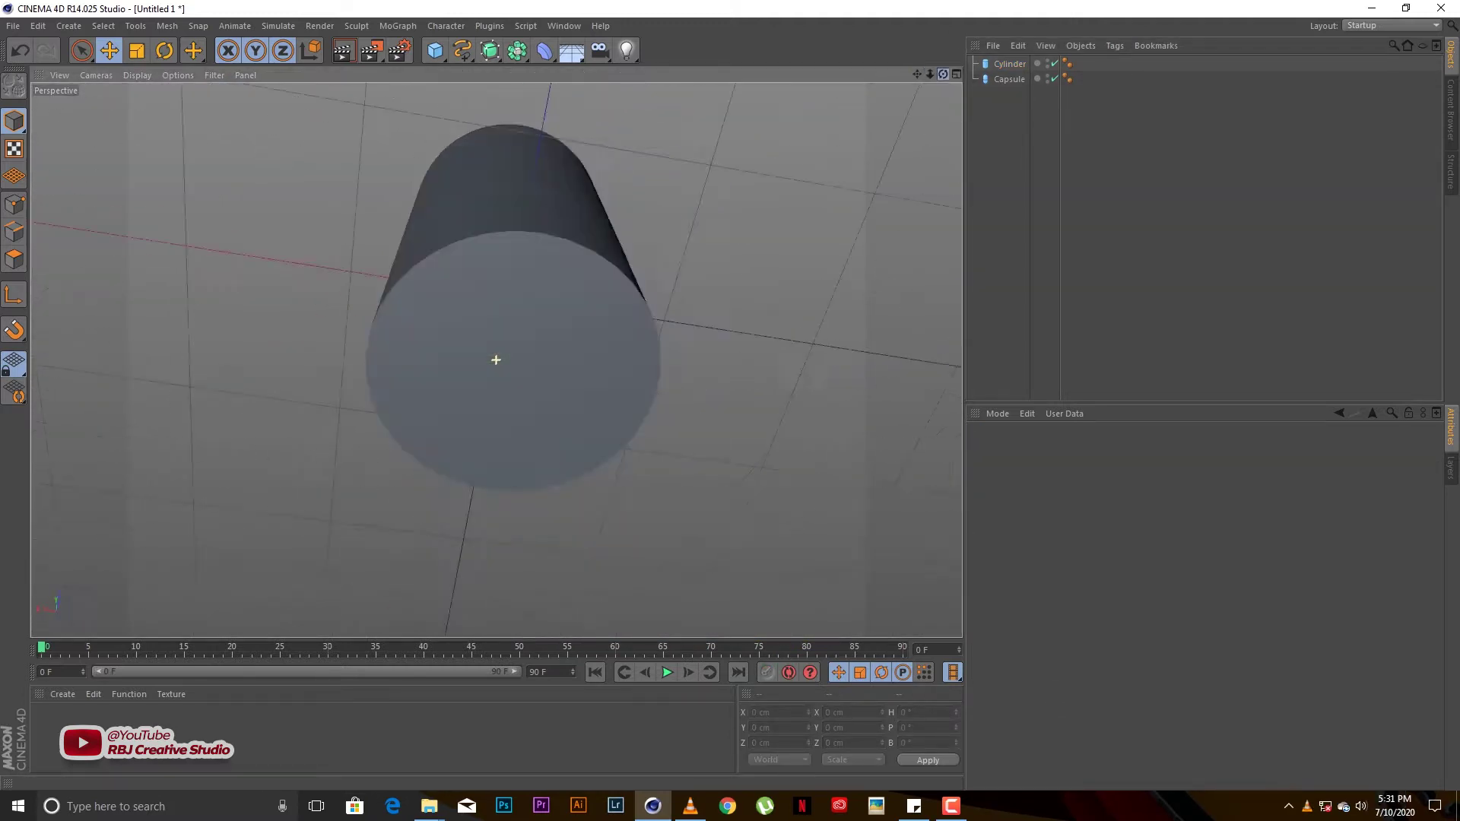
mouse_move(495, 359)
left_mouse_down()
mouse_move(943, 74)
mouse_move(532, 176)
left_mouse_up()
left_click(1005, 79)
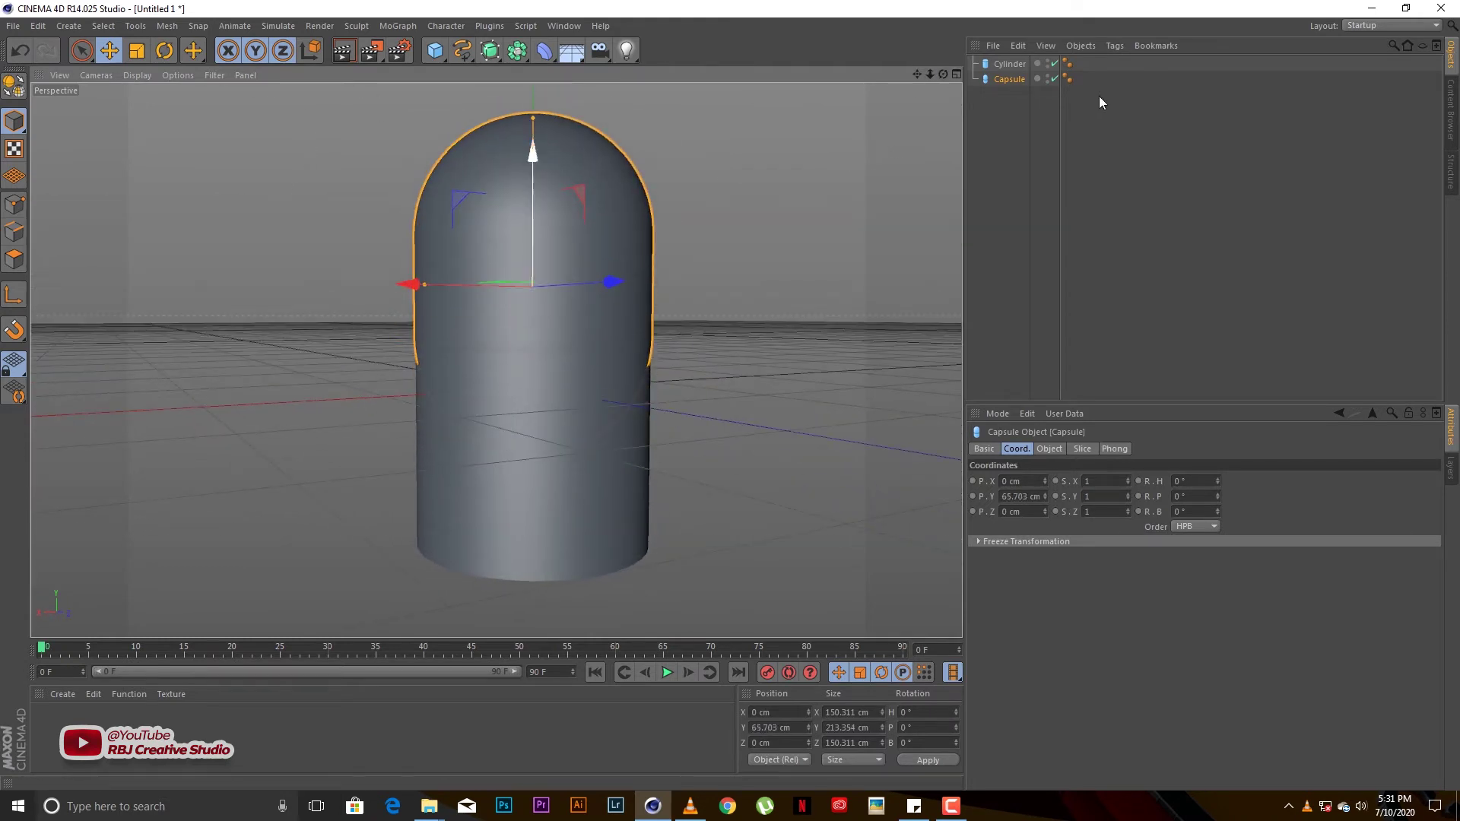
left_click(446, 242)
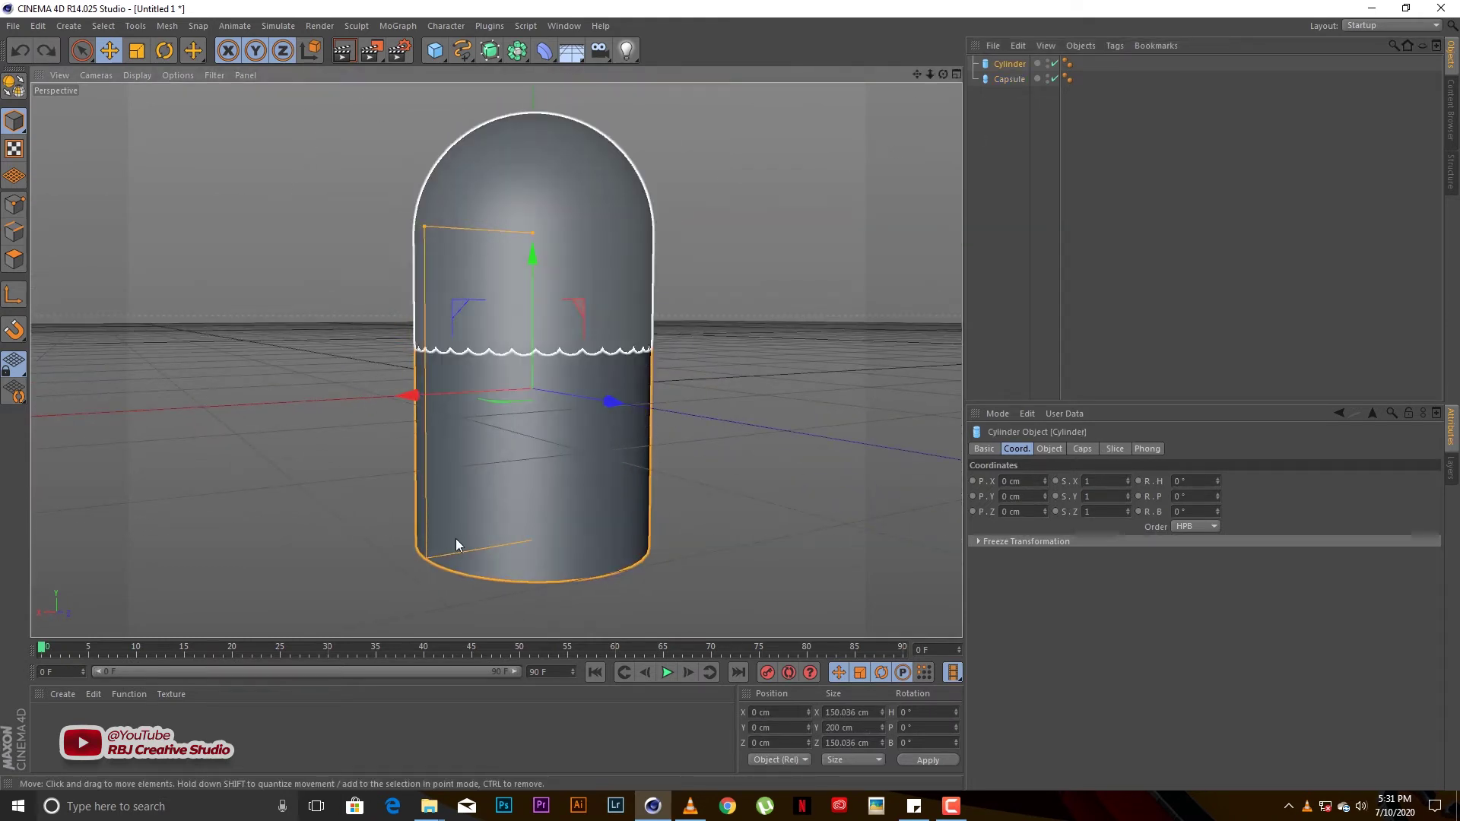
scroll(455, 539, "up", 3)
left_click_drag(943, 75, 539, 236)
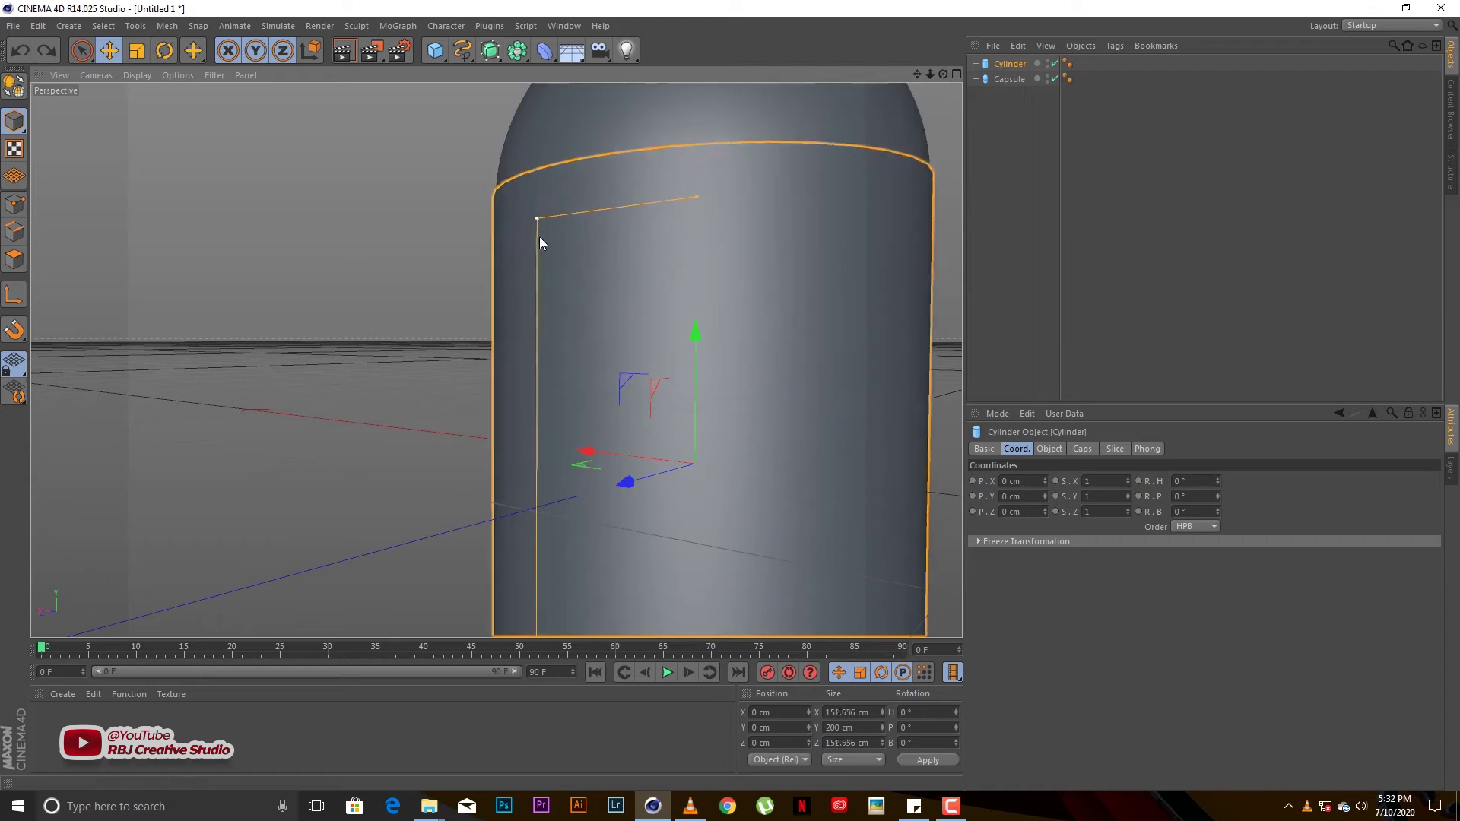
mouse_move(943, 75)
left_mouse_down()
mouse_move(496, 360)
mouse_move(660, 147)
mouse_move(659, 199)
mouse_move(942, 71)
mouse_move(496, 360)
mouse_move(961, 112)
left_mouse_up()
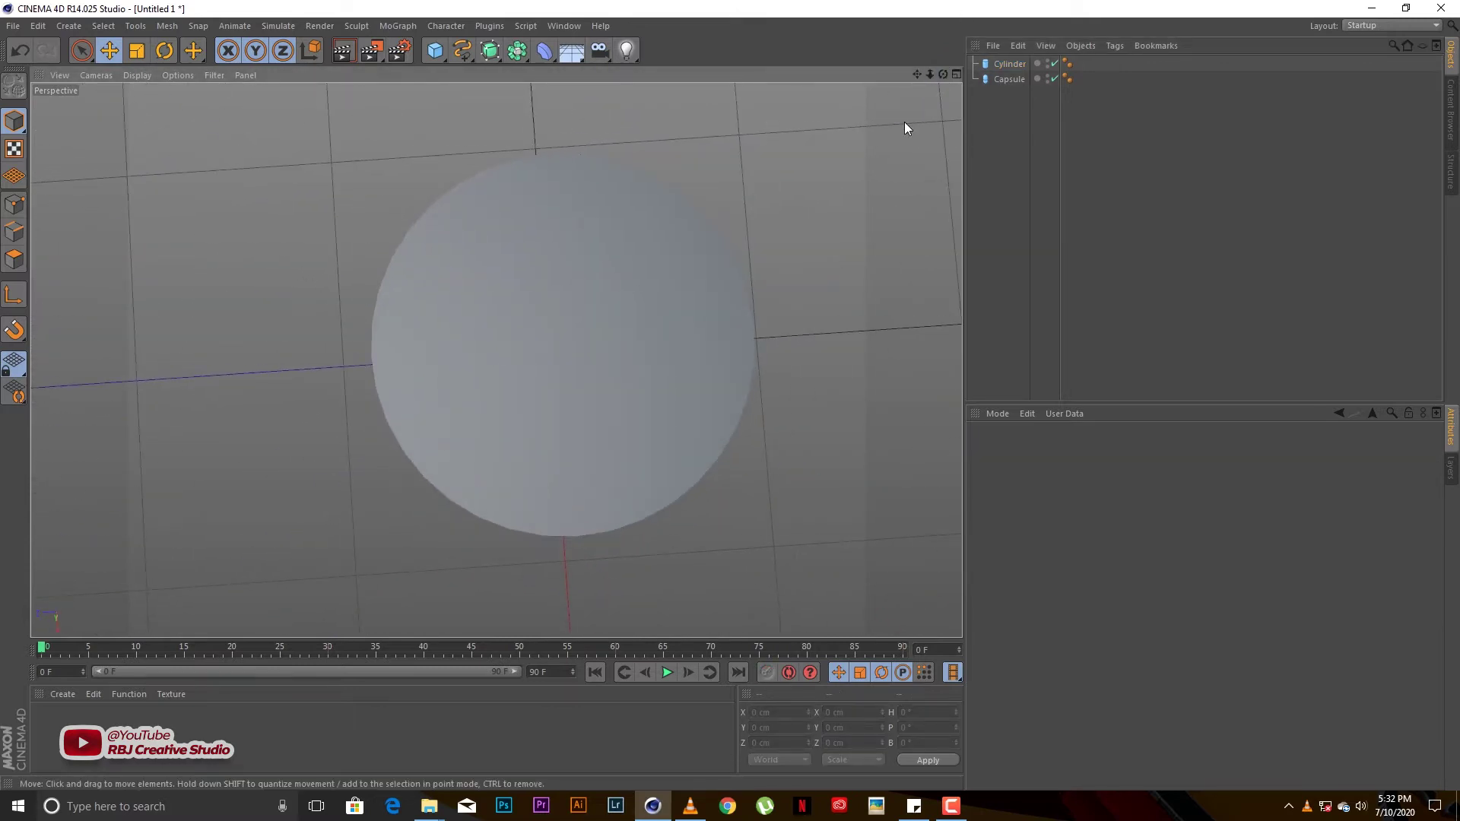
left_click(1020, 64)
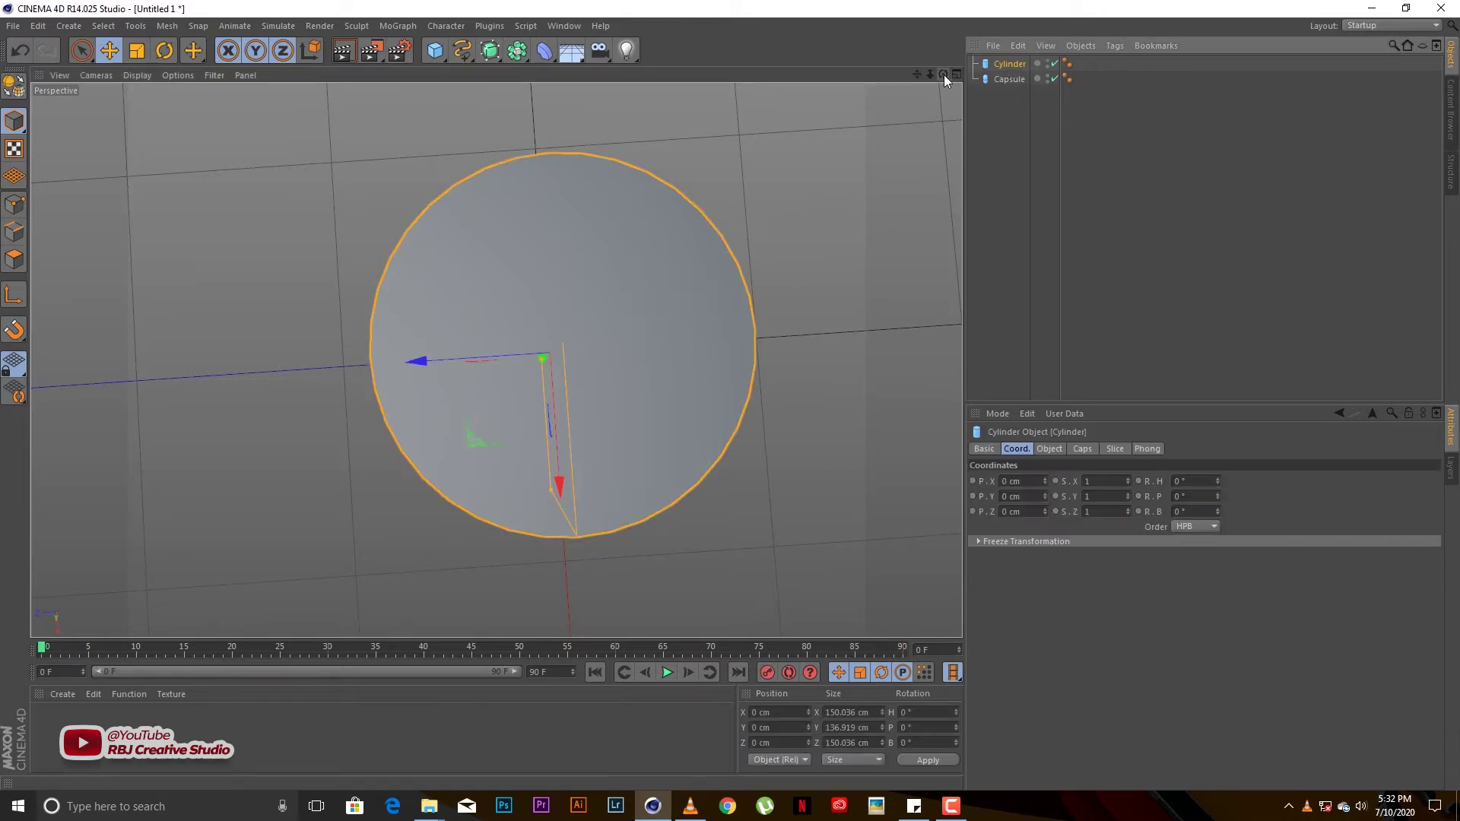
left_click_drag(943, 74, 496, 359)
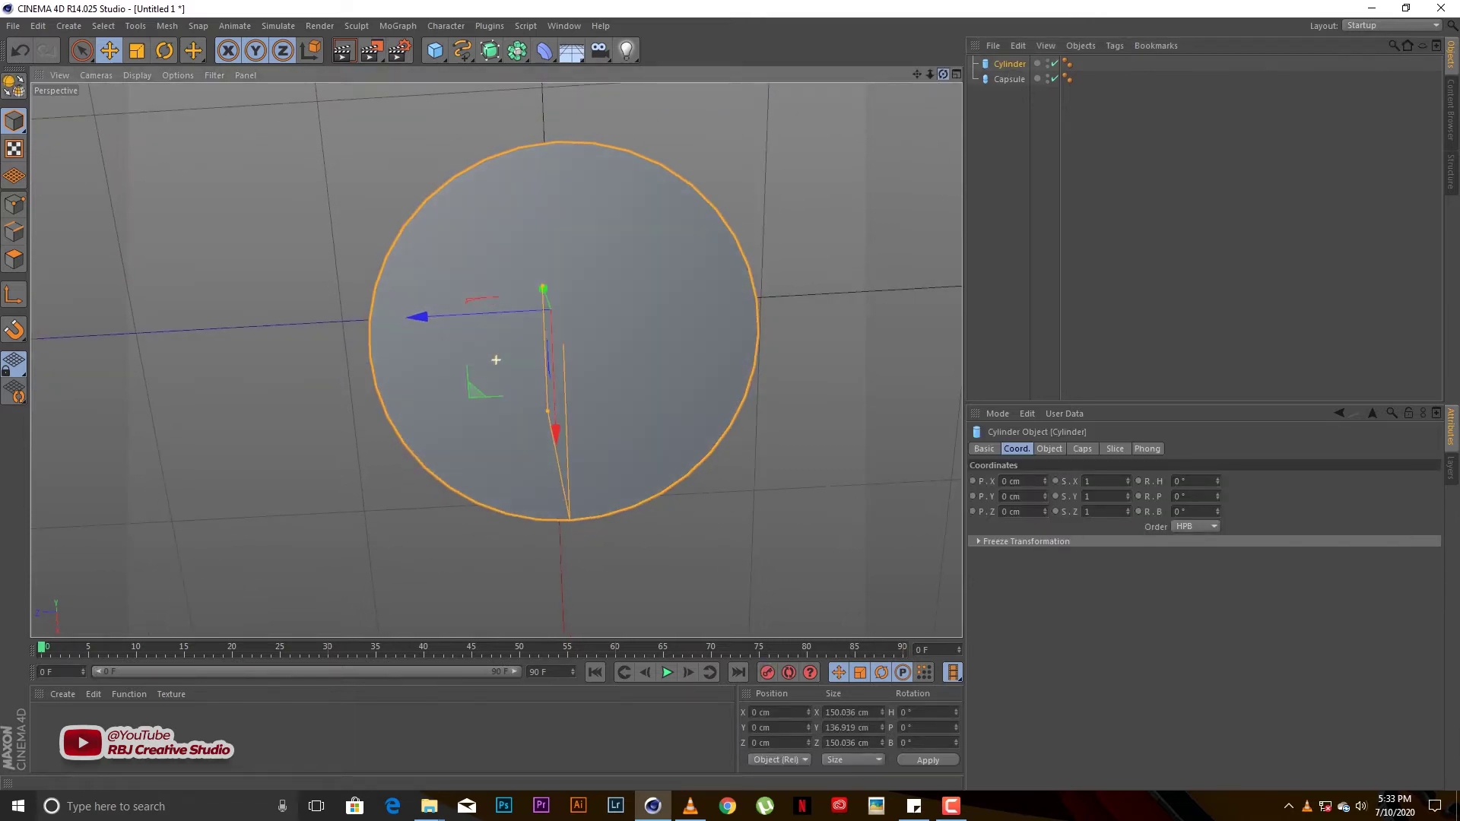
left_click_drag(495, 360, 496, 360)
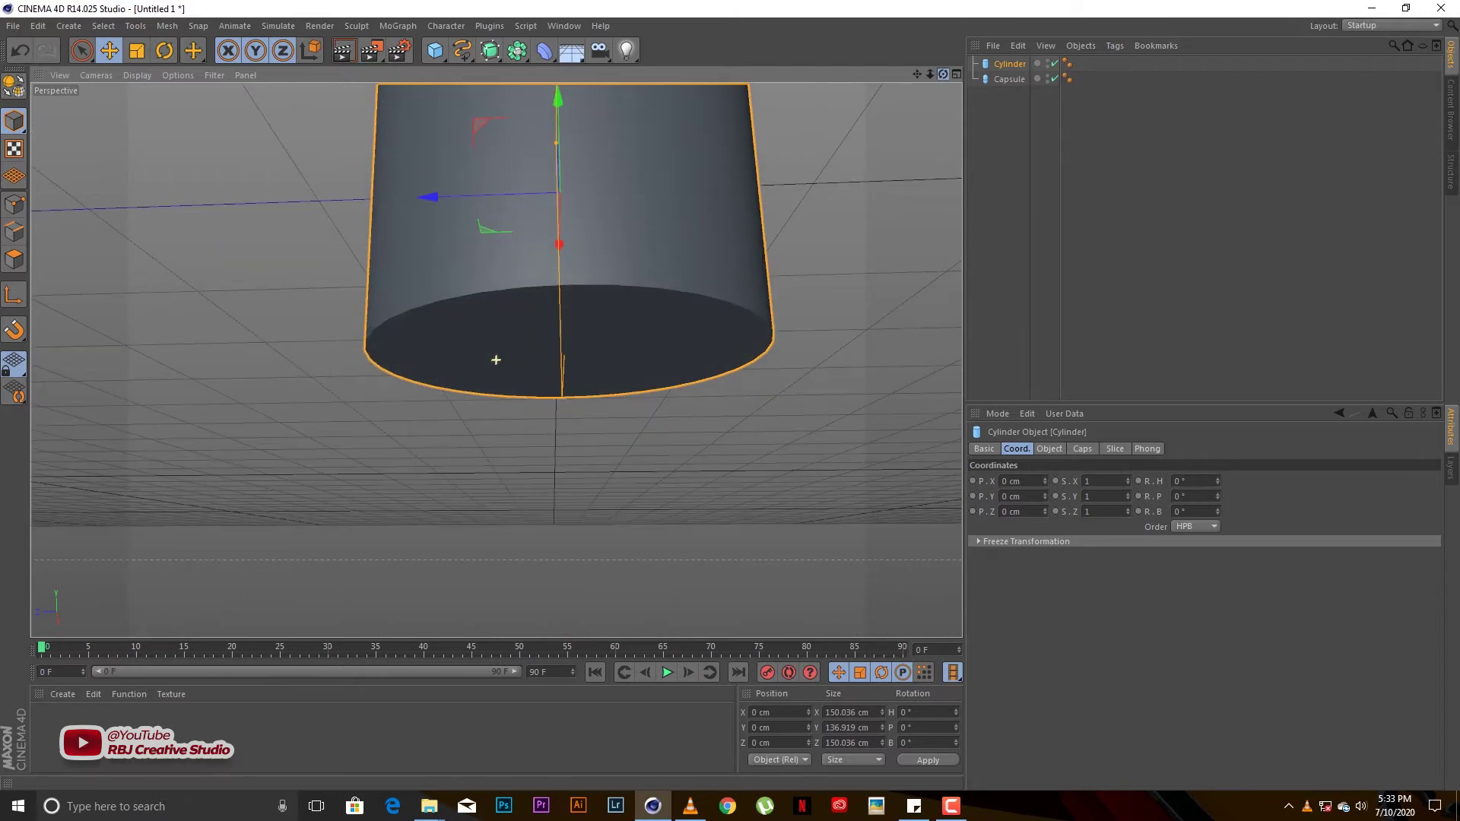
Enable Fillet on the cylinder's caps for a 20 cm rounded base edge
left_click(1082, 449)
left_click(1024, 513)
mouse_move(943, 75)
left_mouse_down()
mouse_move(959, 102)
mouse_move(924, 70)
mouse_move(1011, 72)
left_mouse_up()
Duplicate the cylinder as a narrow ~37 cm neck raised onto the capsule's top
left_click(1009, 63)
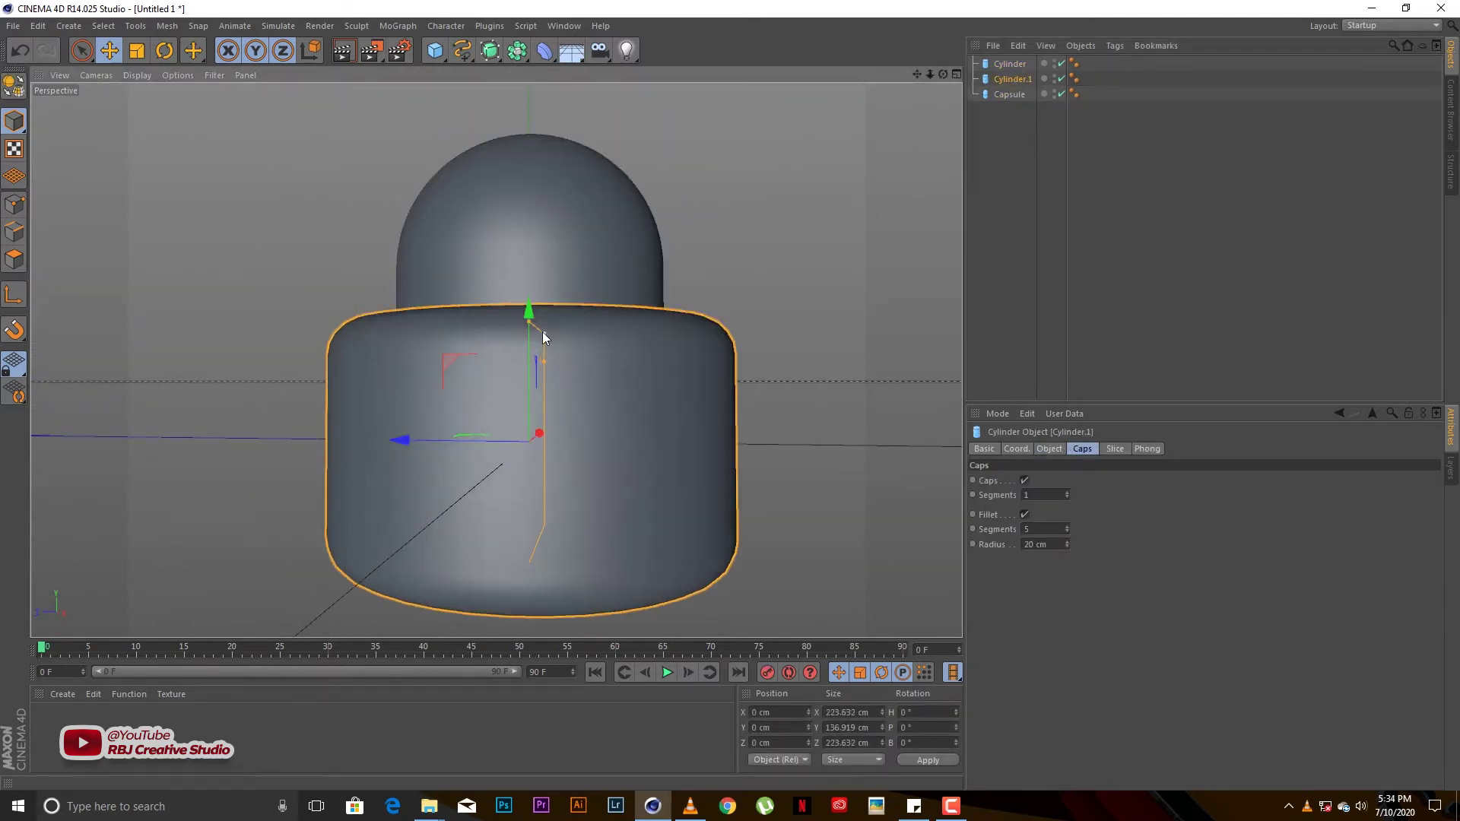
left_click_drag(540, 330, 529, 122)
left_click_drag(943, 73, 607, 92)
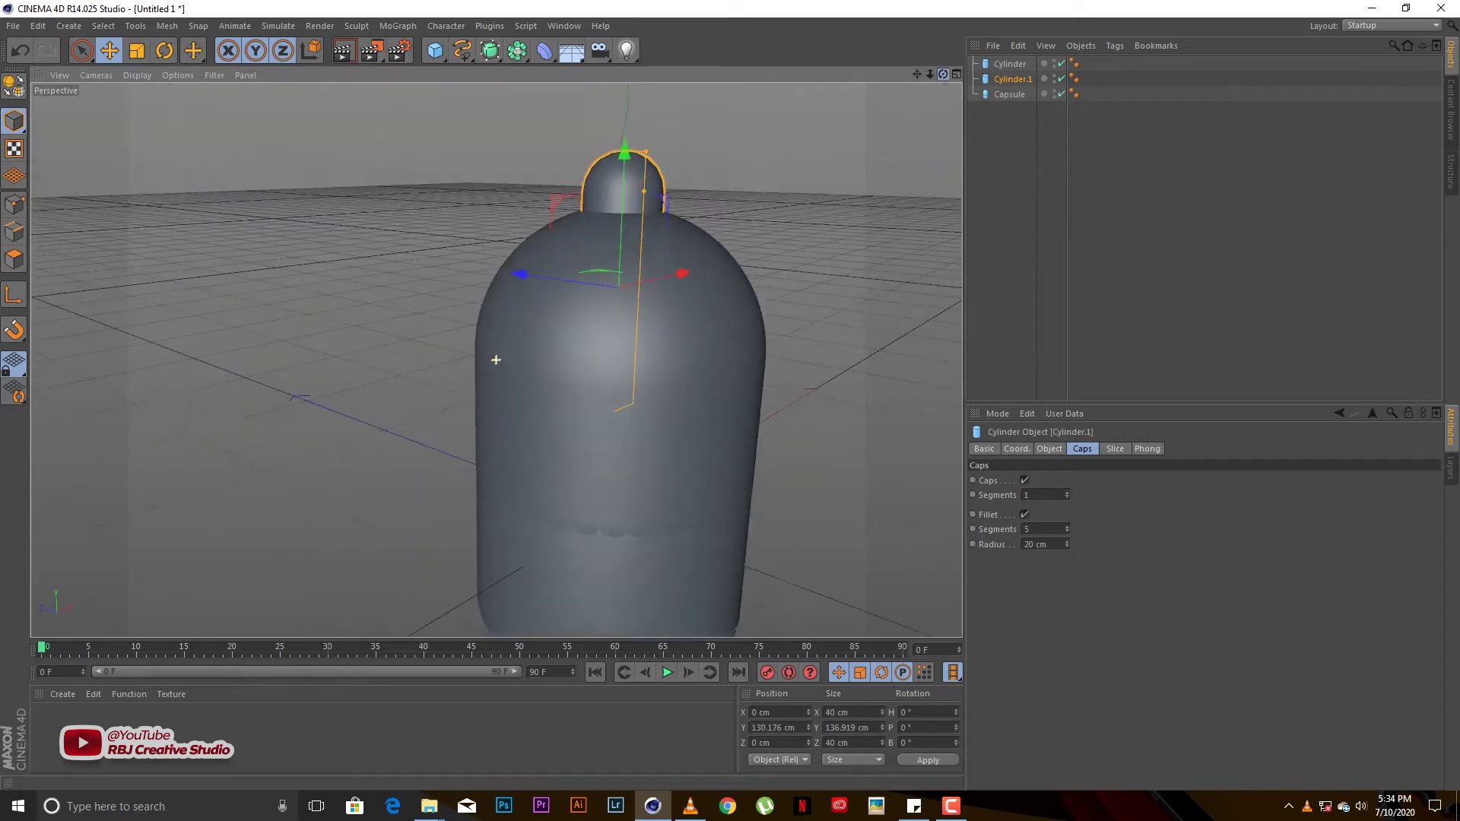
Shorten the neck to about 51 cm tall with 5.4 cm fillets
left_click(1025, 515)
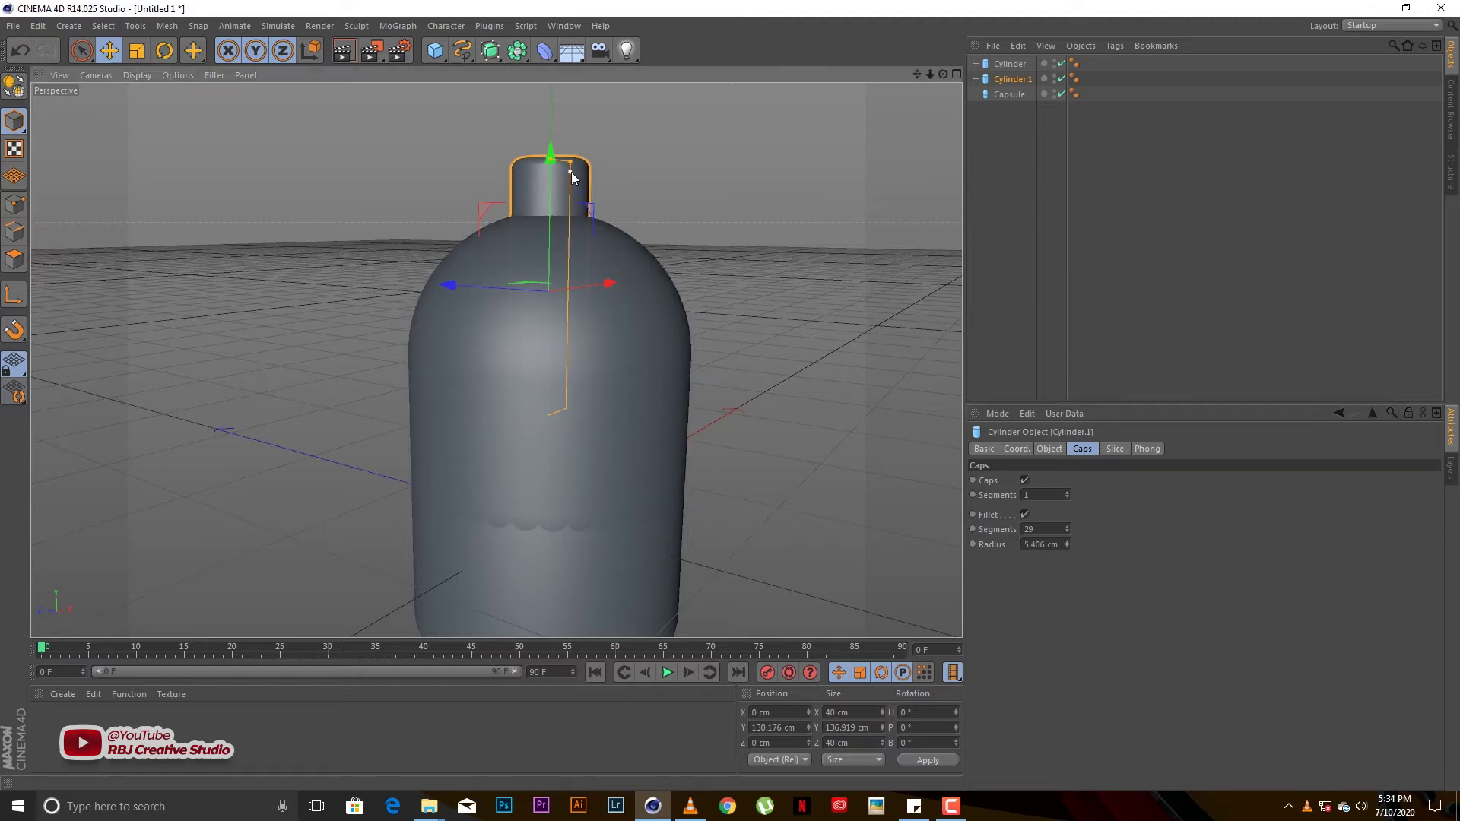
left_click_drag(571, 167, 551, 200)
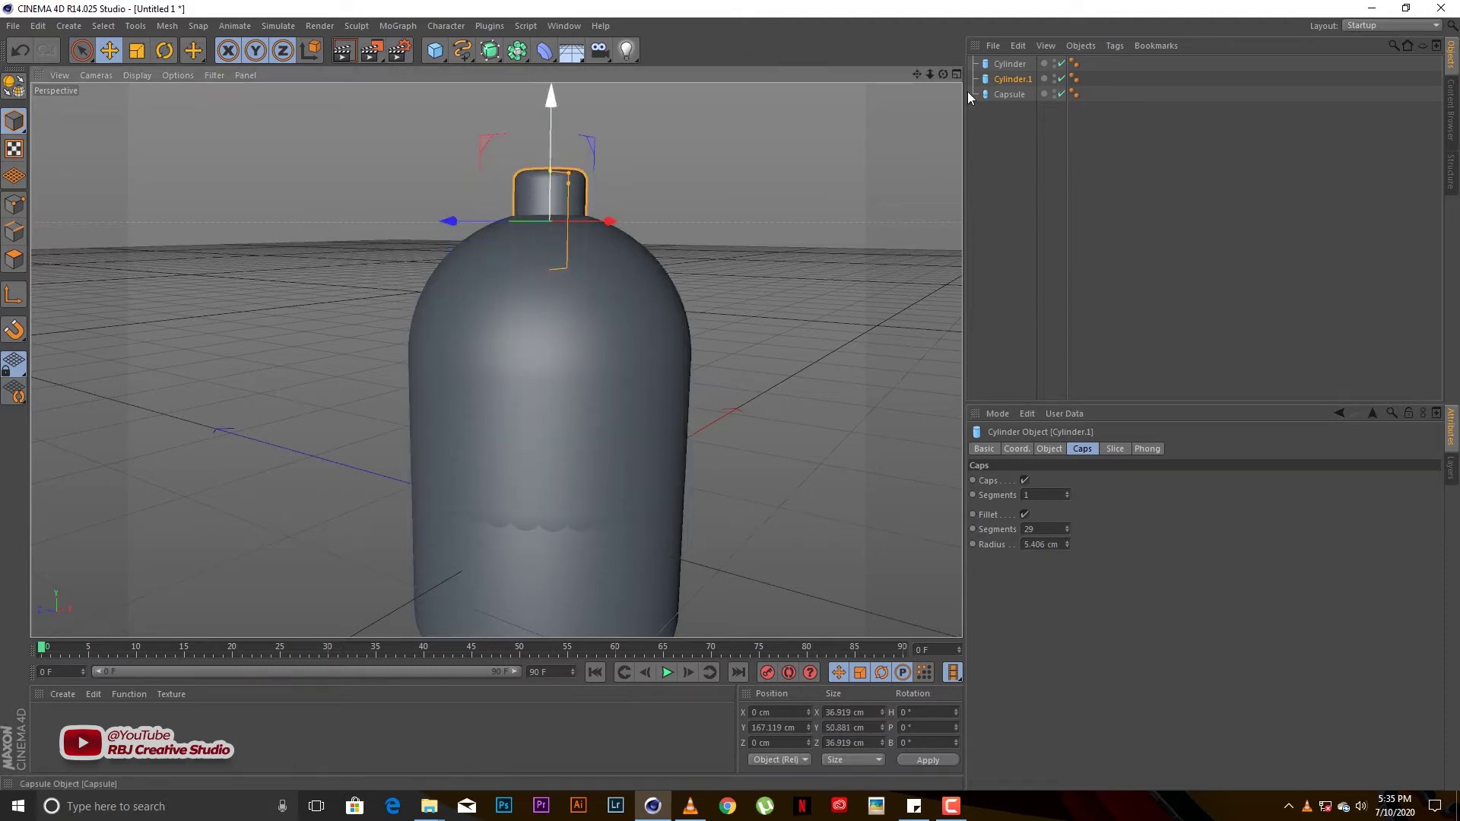
left_click_drag(942, 74, 915, 75)
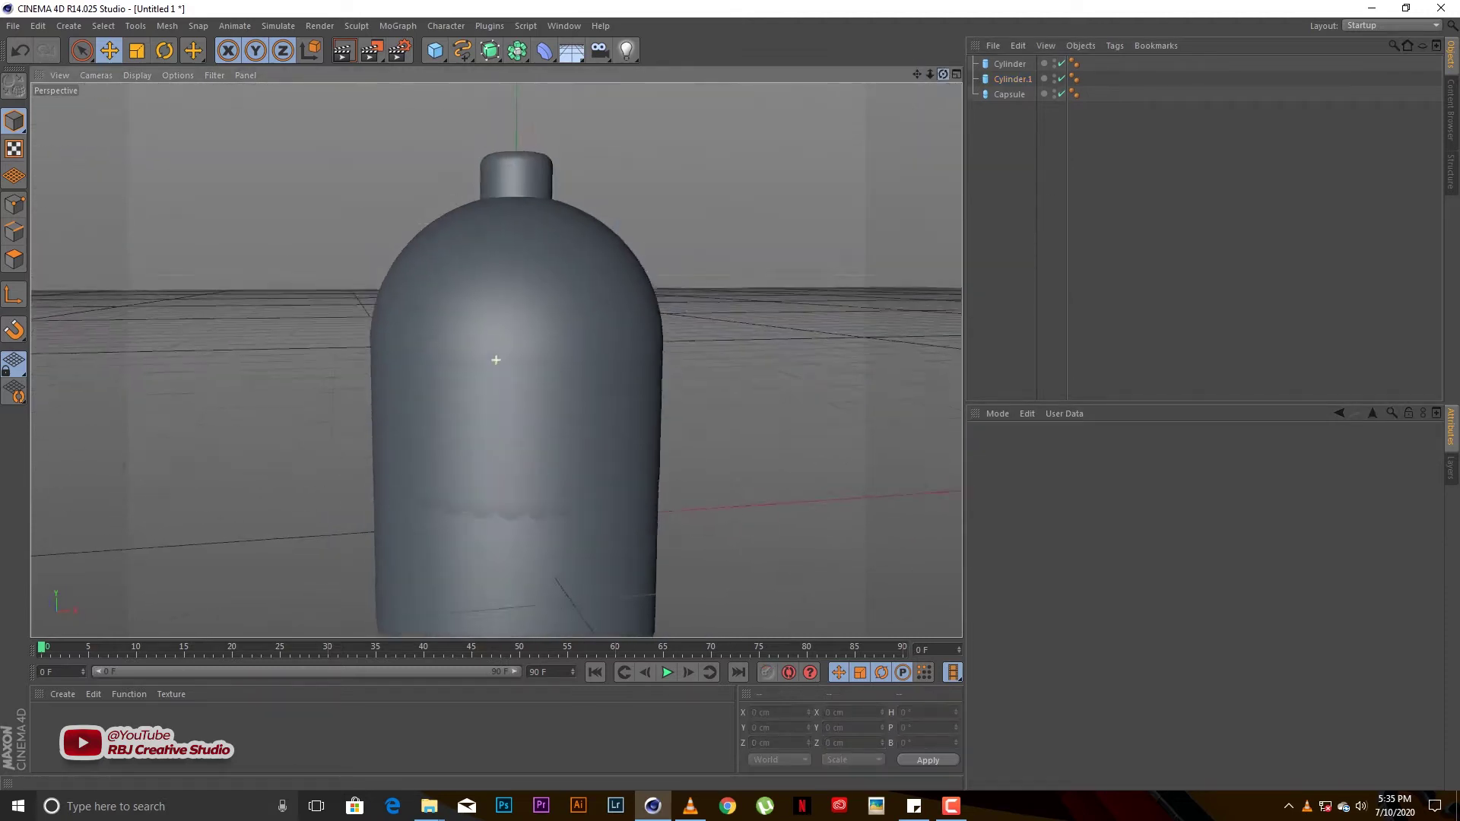
left_click_drag(935, 77, 919, 71)
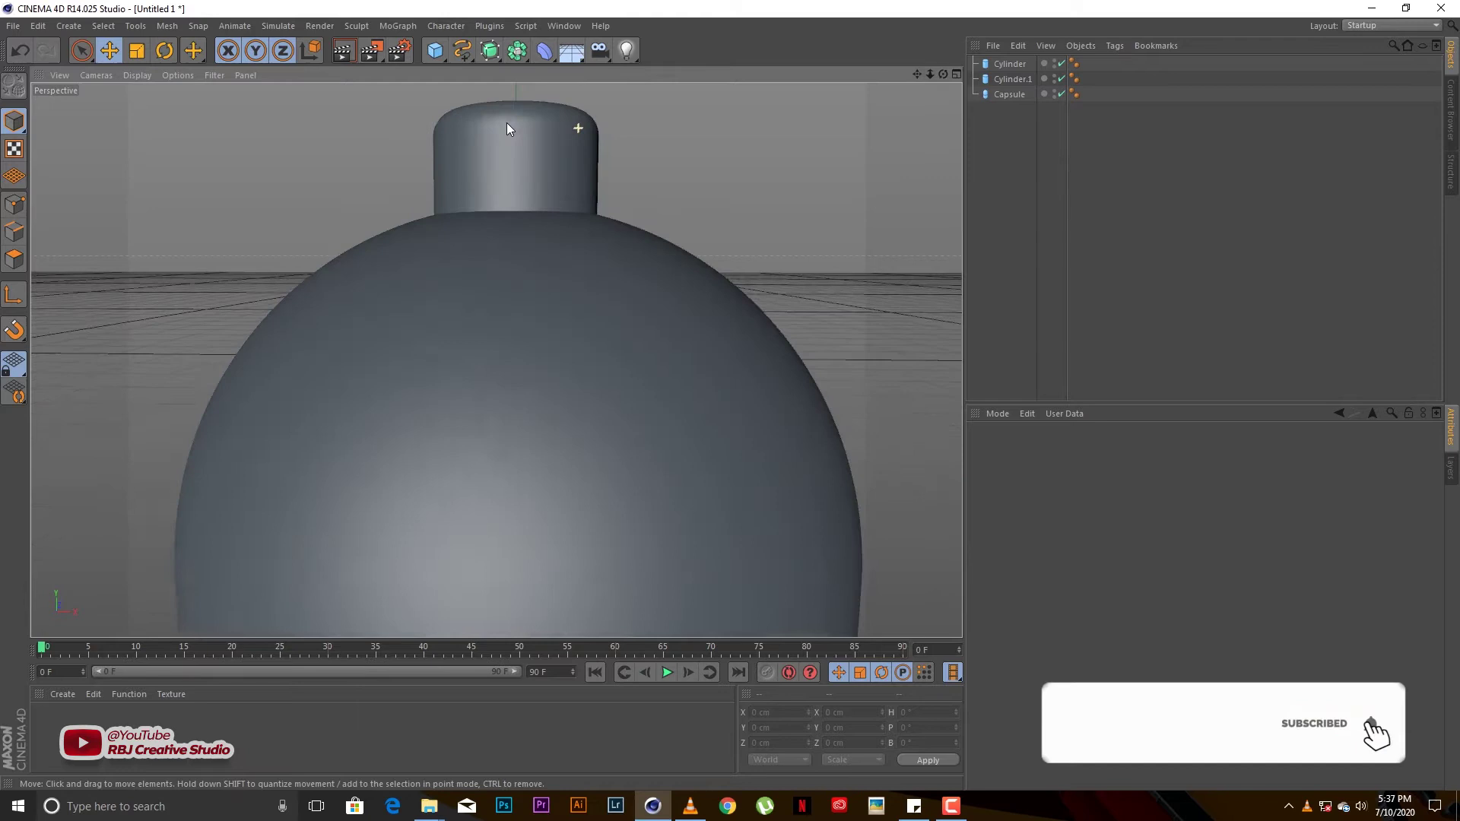
left_click_drag(929, 75, 1020, 94)
Duplicate the neck into Cylinder.2, a 38.1 cm wide, 0.665 cm tall ring with 0.332 cm fillet
left_click(1012, 79)
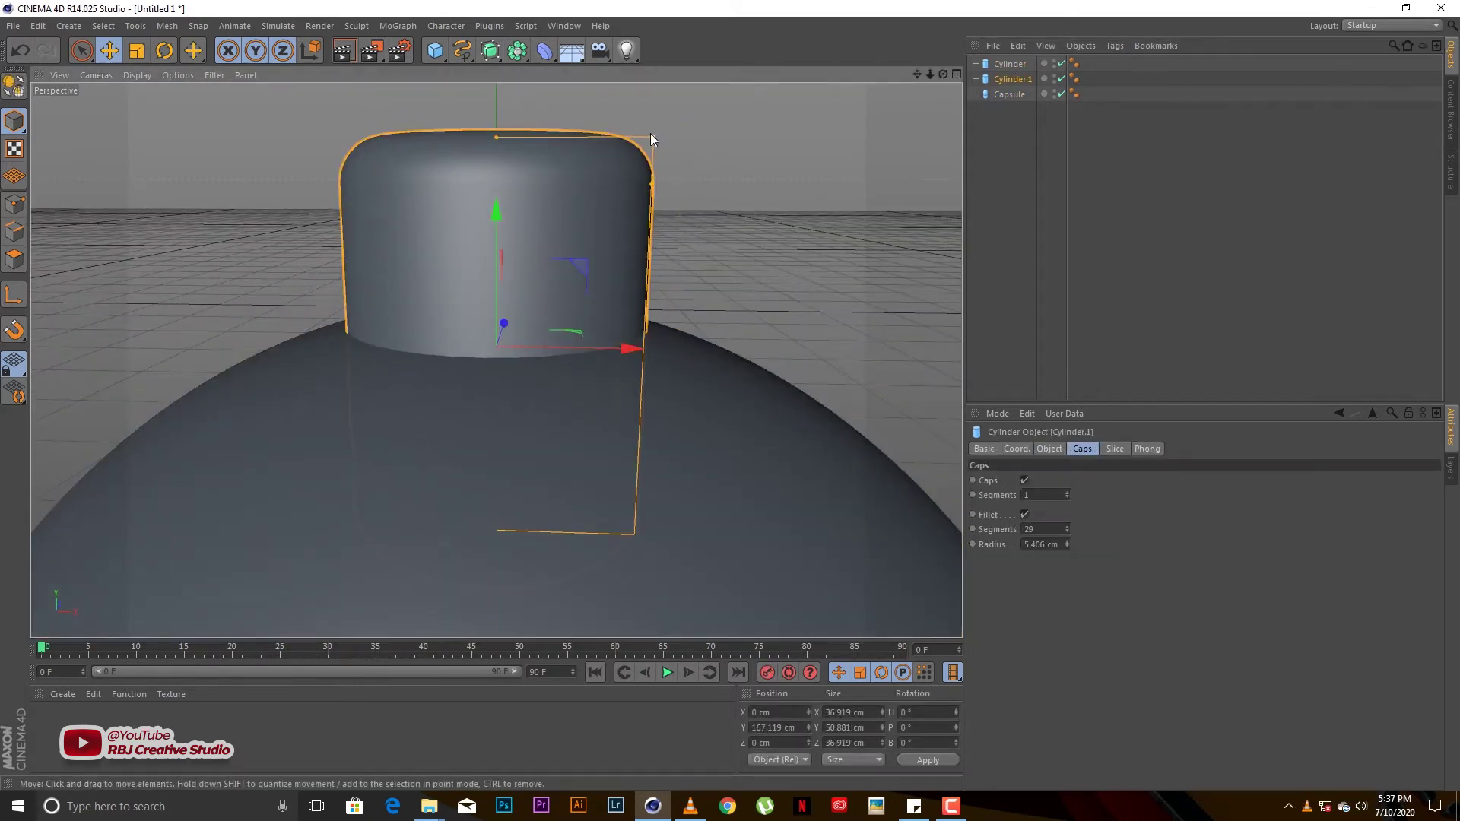
left_click_drag(650, 134, 634, 134)
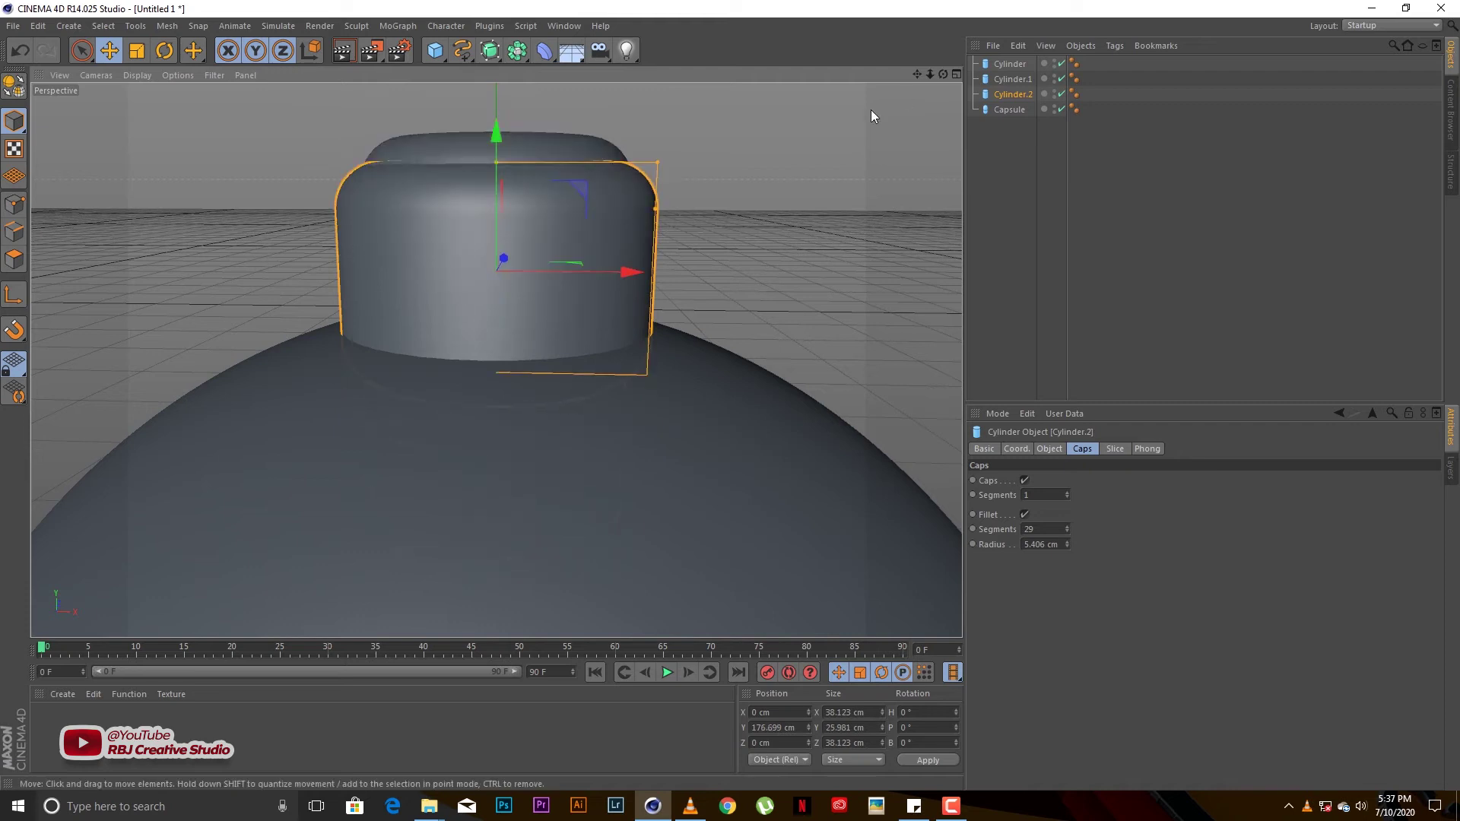
left_click_drag(917, 74, 932, 79)
left_click_drag(486, 180, 487, 244)
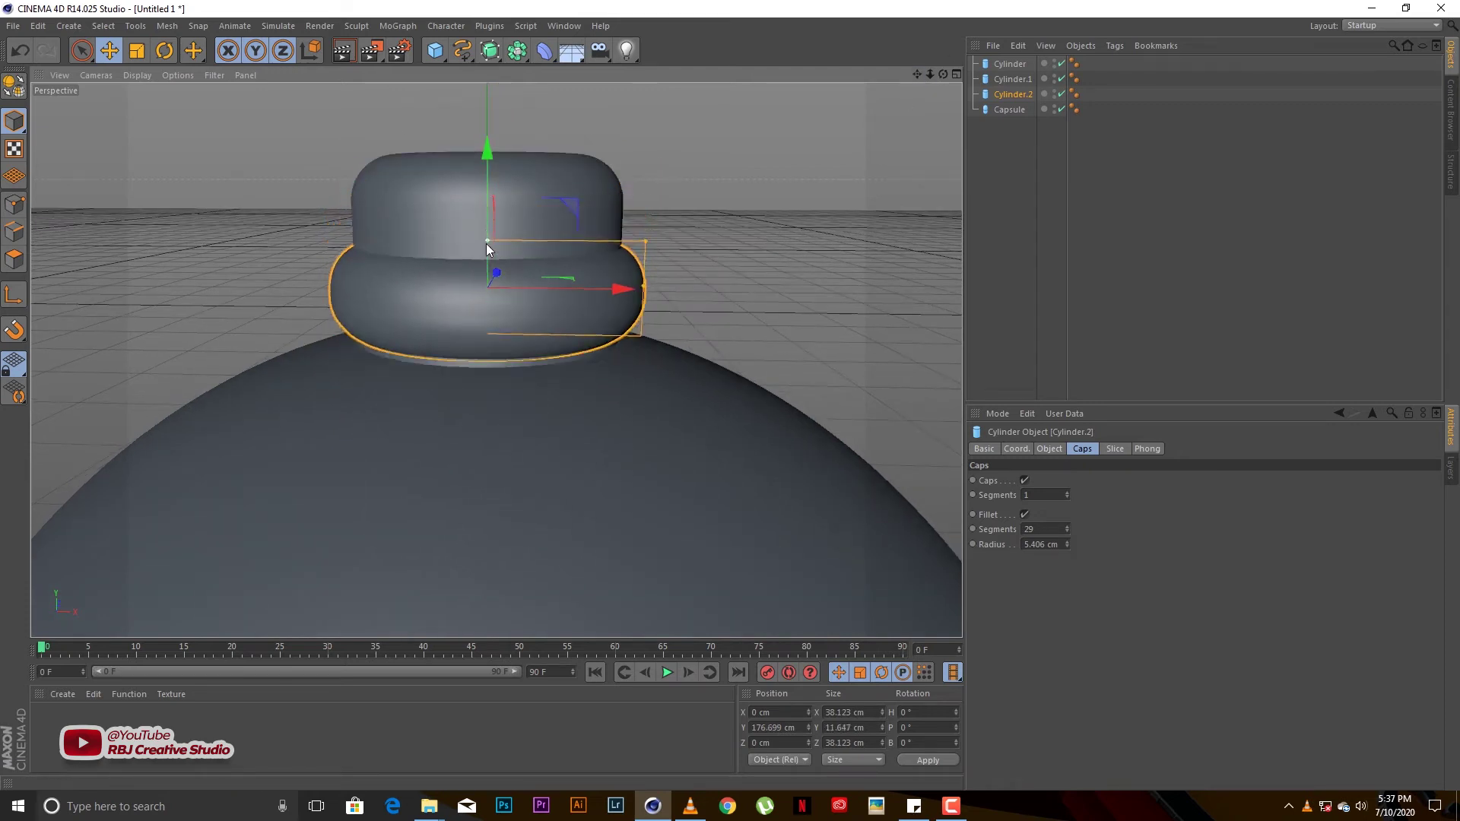
left_click(1024, 480)
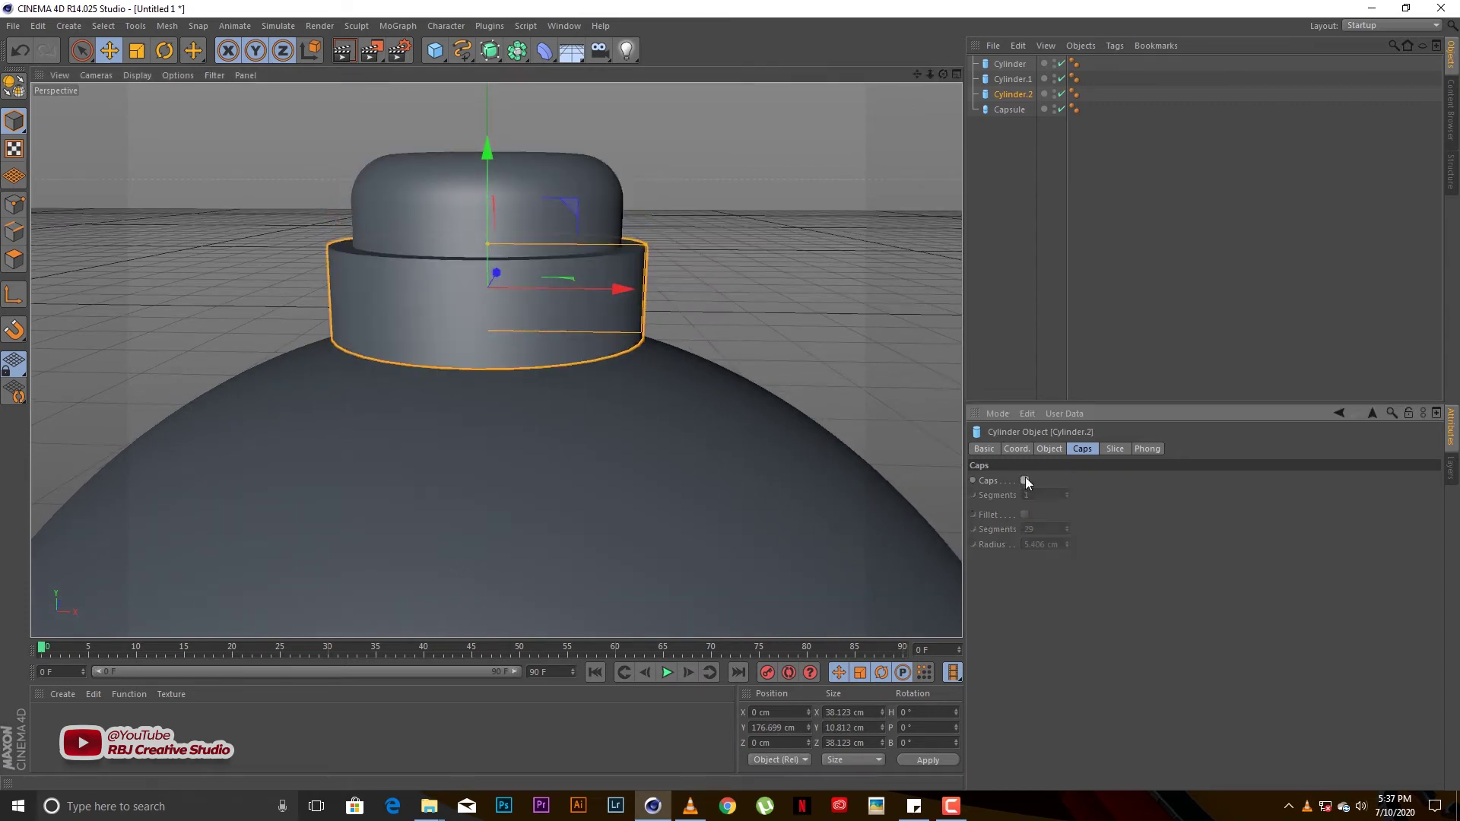
left_click(1024, 481)
left_click_drag(487, 244, 486, 261)
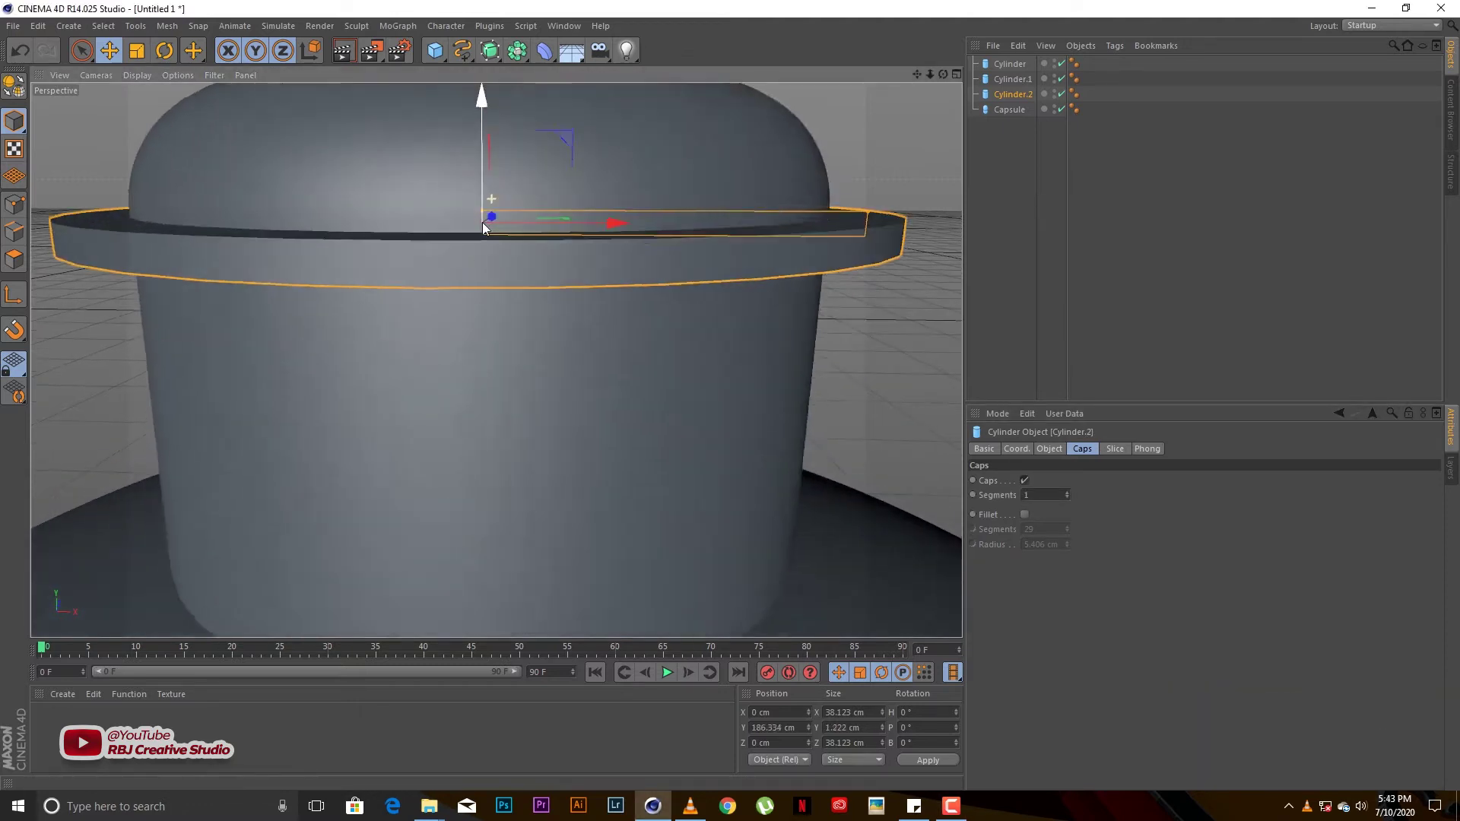
left_click(1024, 515)
scroll(751, 353, "down", 3)
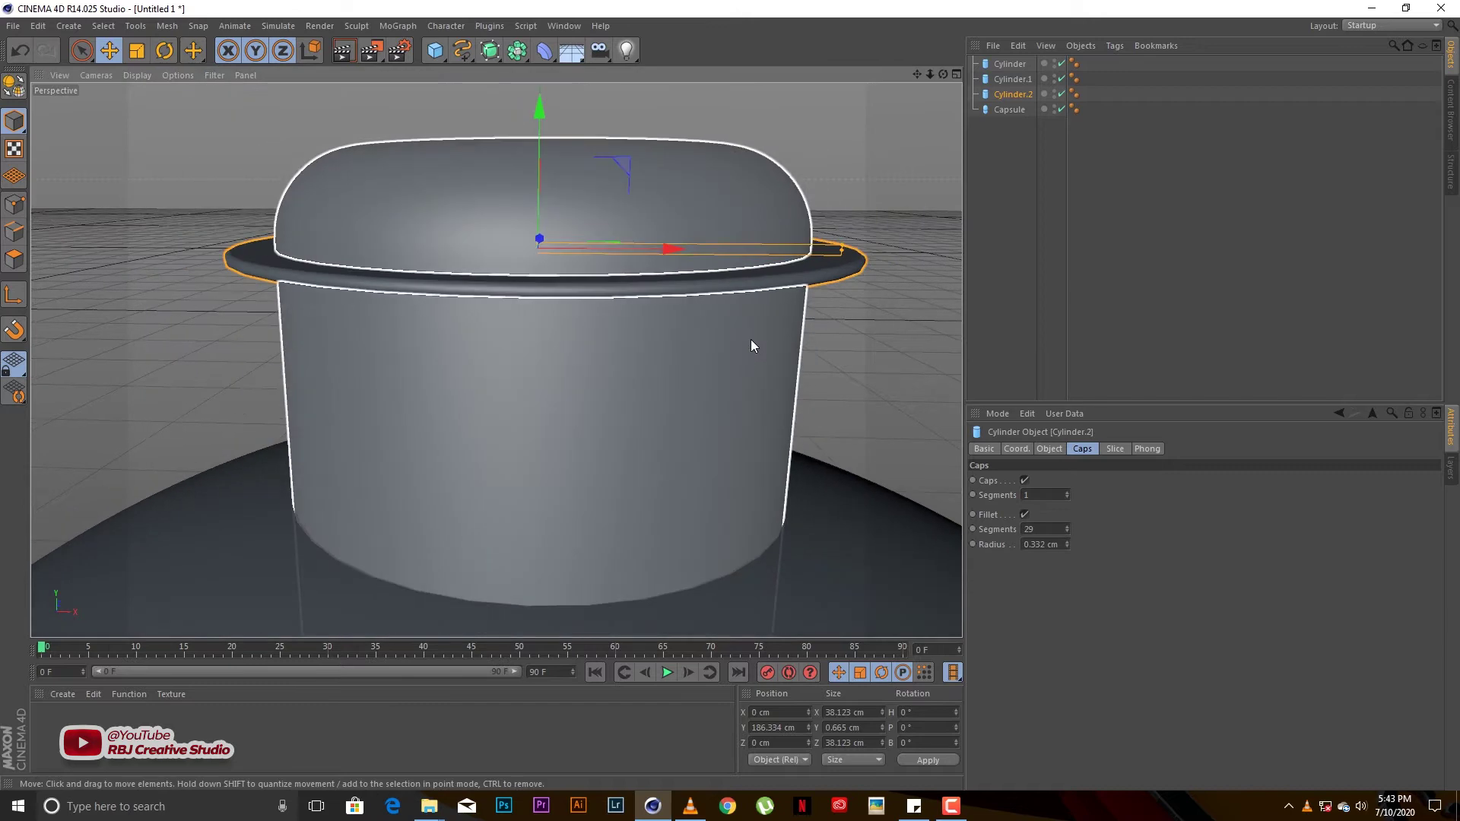
Shape Cylinder.3 into a rounded cap about 35 cm wide and 18.3 cm tall above the ring
left_click(1012, 79)
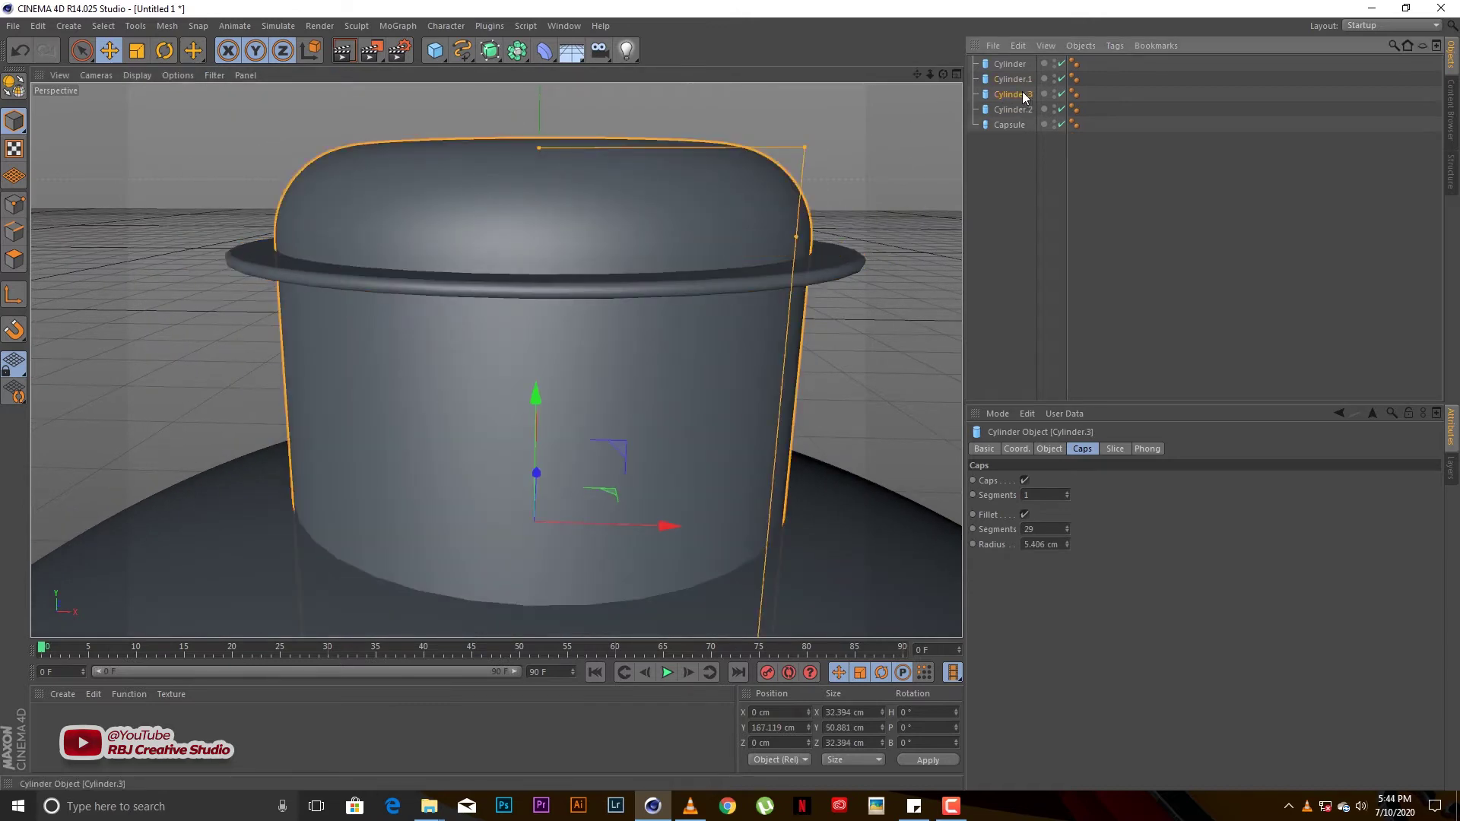
scroll(574, 333, "down", 2)
left_click_drag(575, 333, 575, 229)
left_click_drag(774, 111, 781, 111)
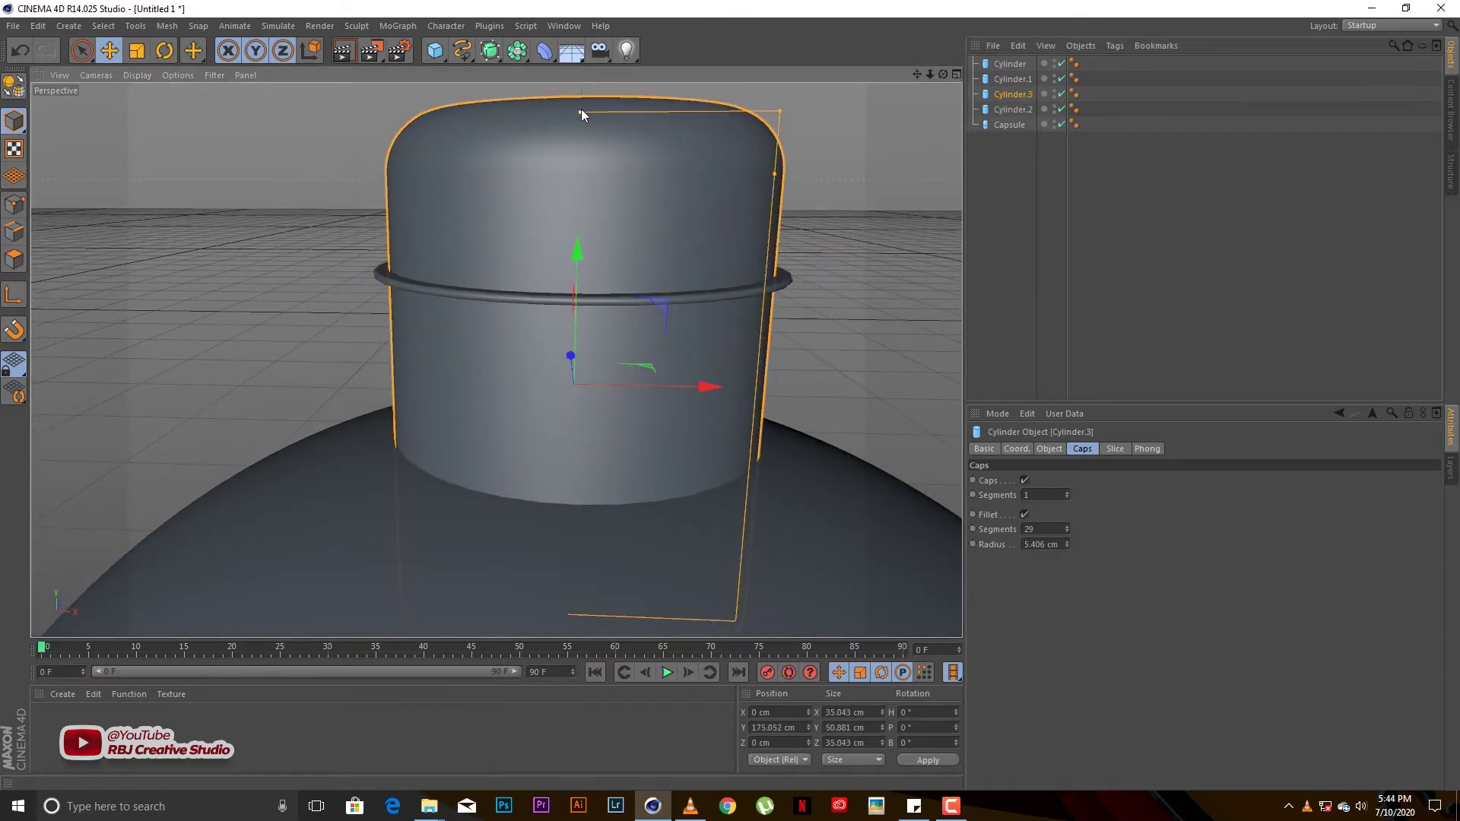
mouse_move(581, 114)
left_mouse_down()
mouse_move(577, 250)
mouse_move(576, 99)
left_mouse_up()
mouse_move(576, 99)
middle_mouse_down("alt")
mouse_move(495, 358)
mouse_move(456, 249)
middle_mouse_up("alt")
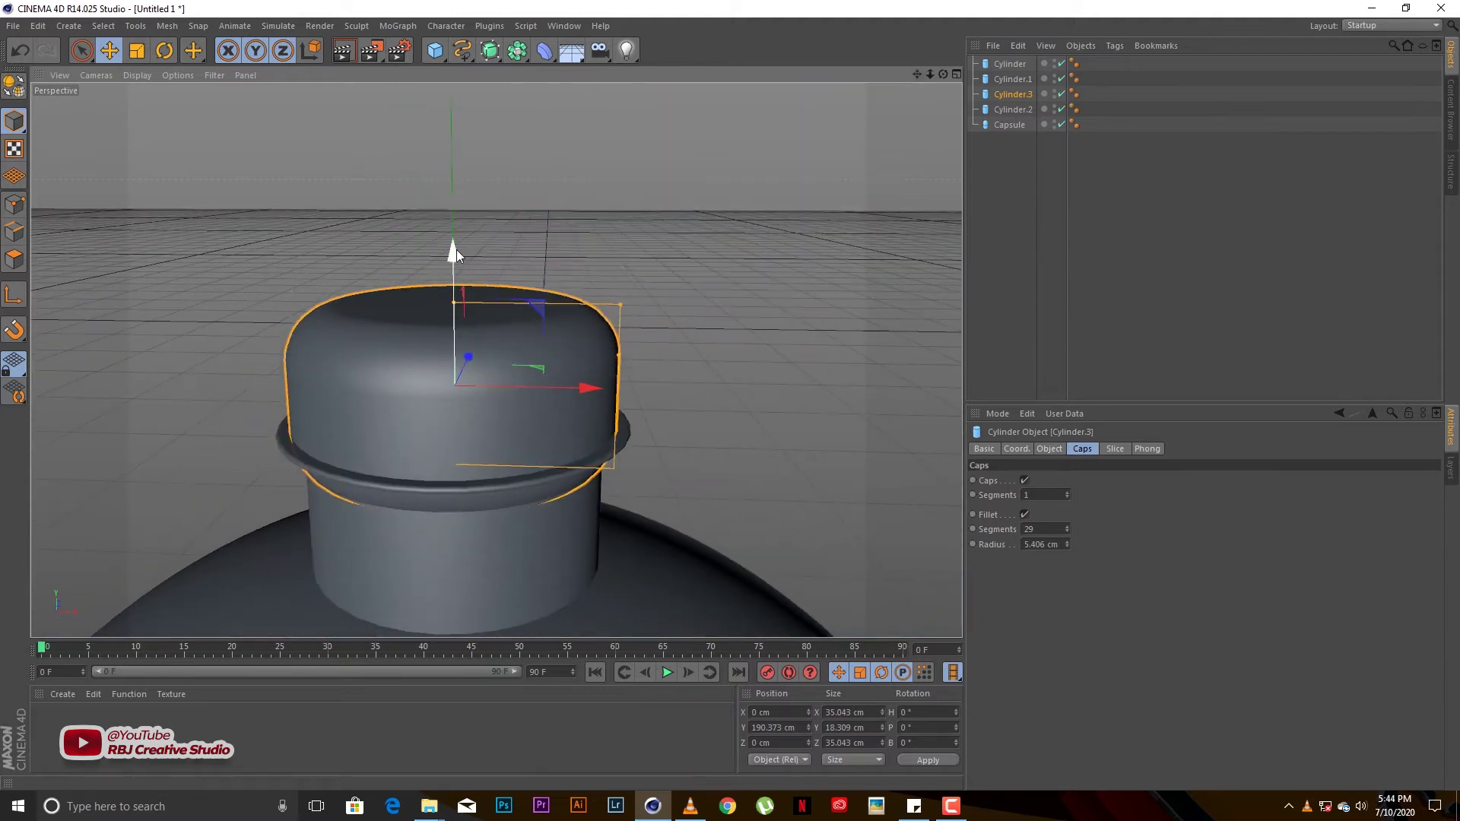
left_click_drag(456, 249, 456, 227)
middle_click_drag(457, 226, 495, 196, "alt")
left_click_drag(496, 195, 508, 161)
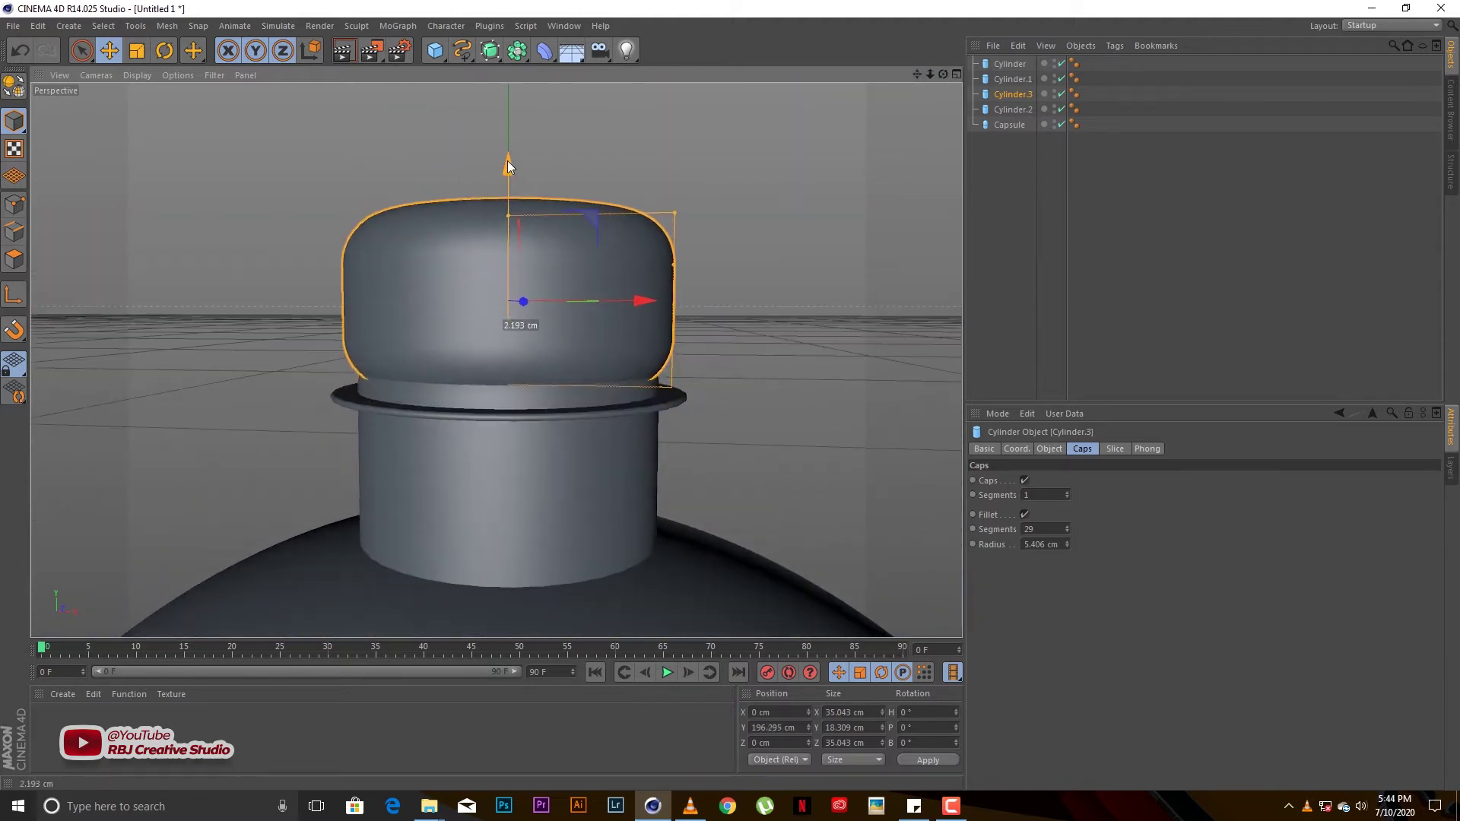
Load all the Music Videos Mix songs as a playlist in VLC media player
right_click(692, 812)
left_click(669, 728)
left_click(18, 23)
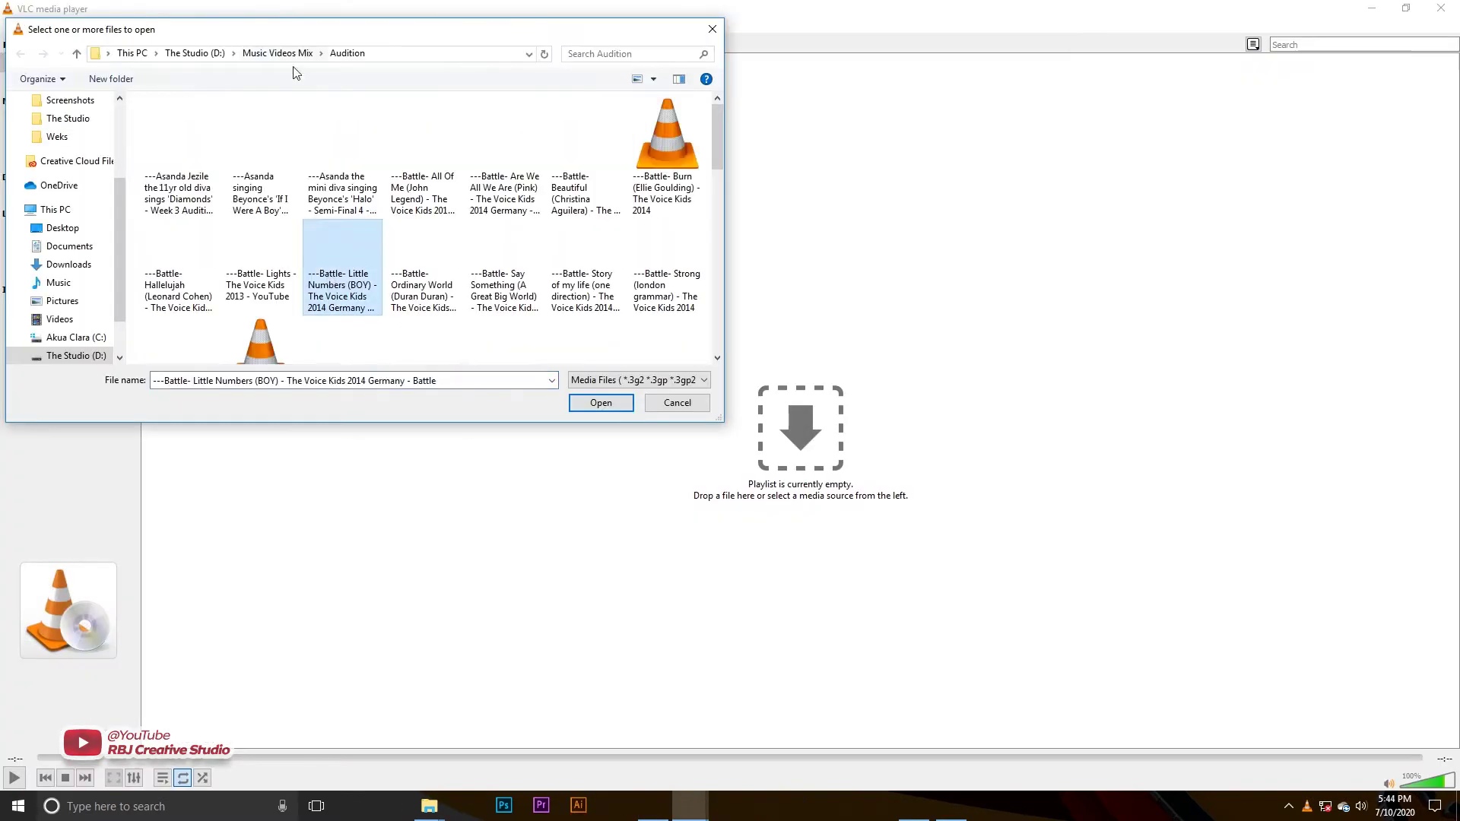
left_click(277, 53)
key("ctrl+a")
key("Return")
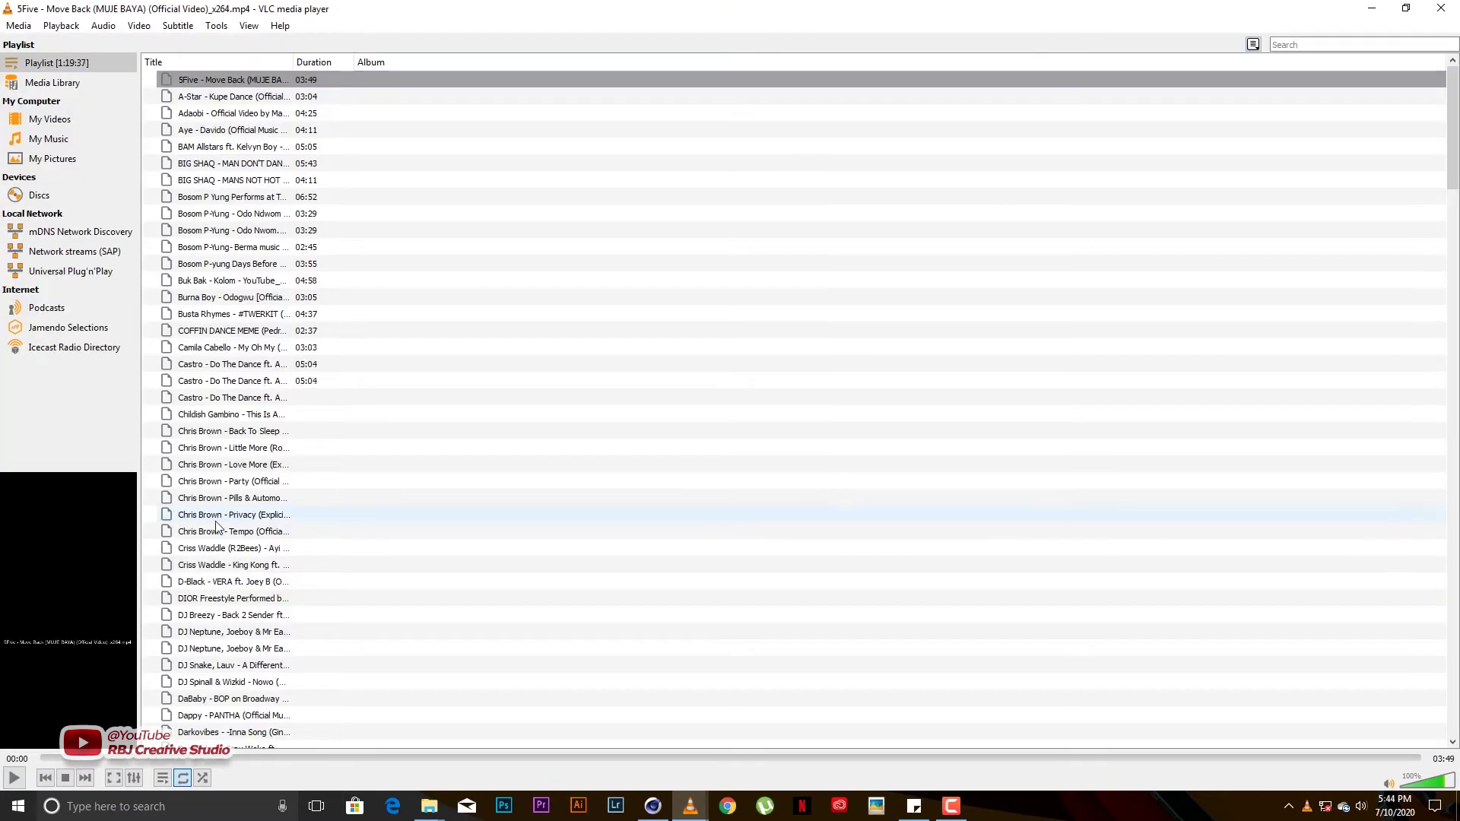
scroll(479, 653, "down", 3)
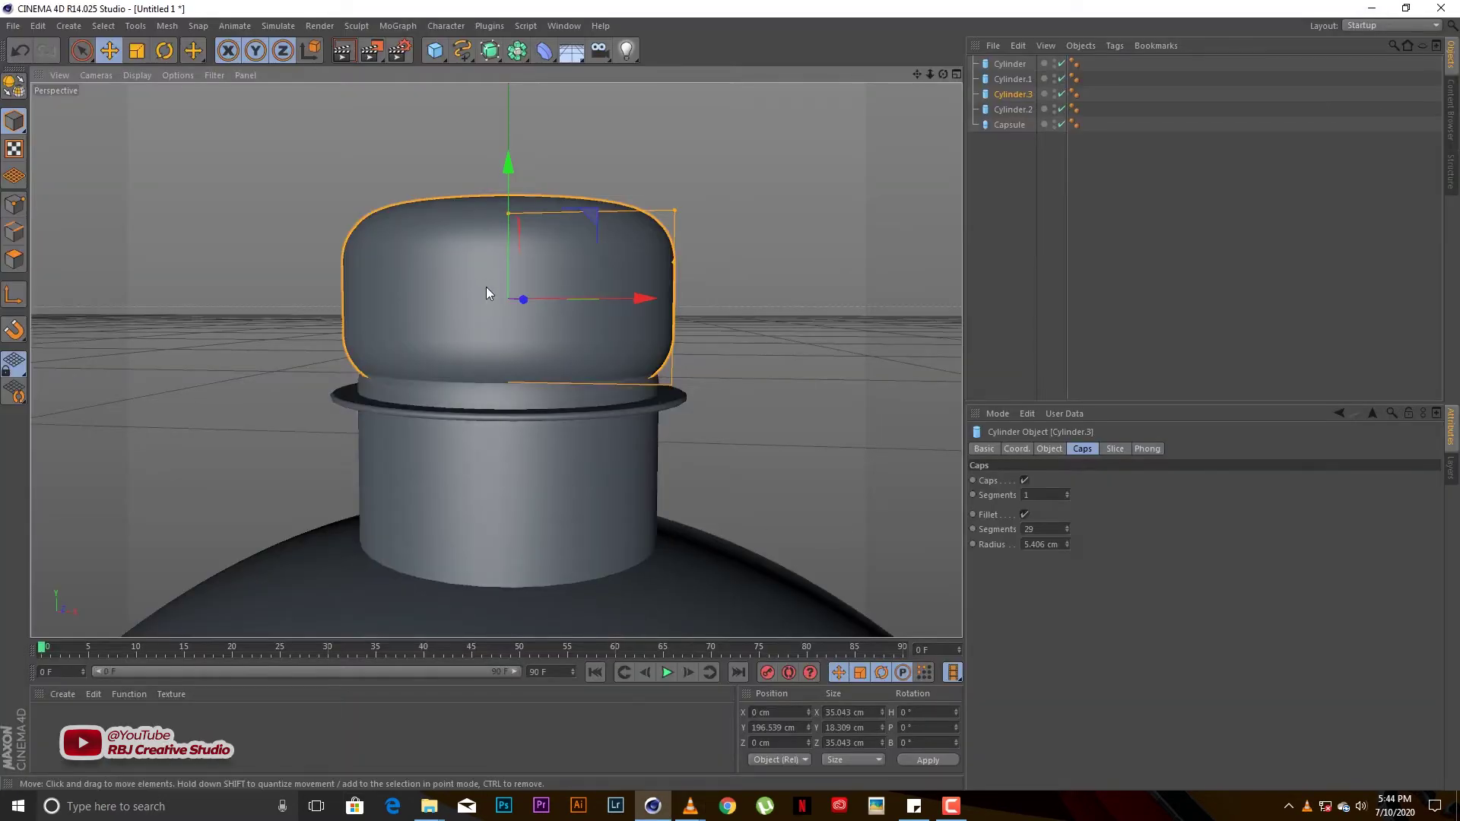
Set the cap's fillet radius to 2.406 cm with 28 segments
left_click_drag(1067, 528, 1067, 536)
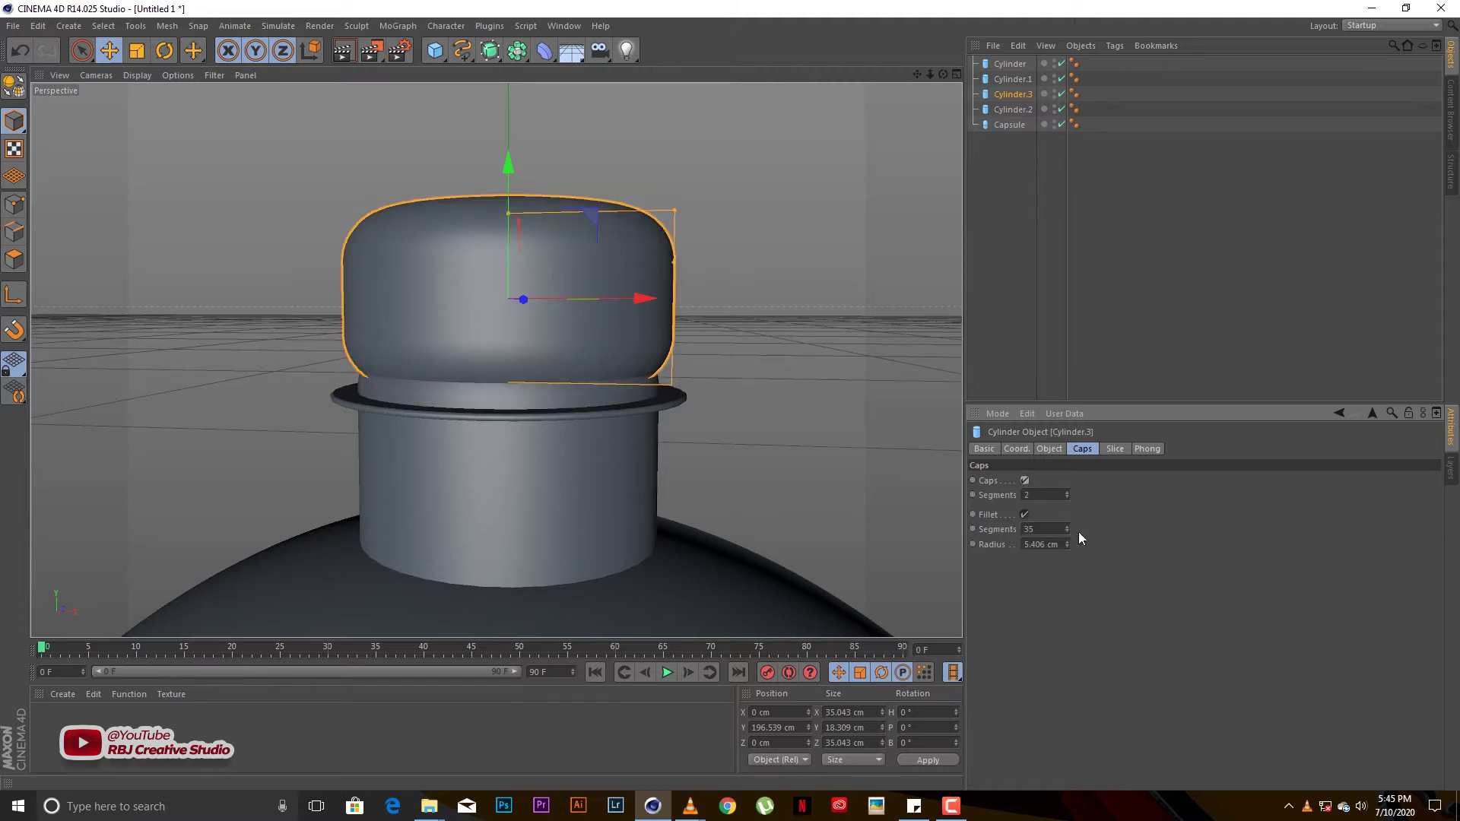
mouse_move(1067, 546)
left_mouse_down()
mouse_move(1066, 563)
mouse_move(1069, 531)
left_mouse_up()
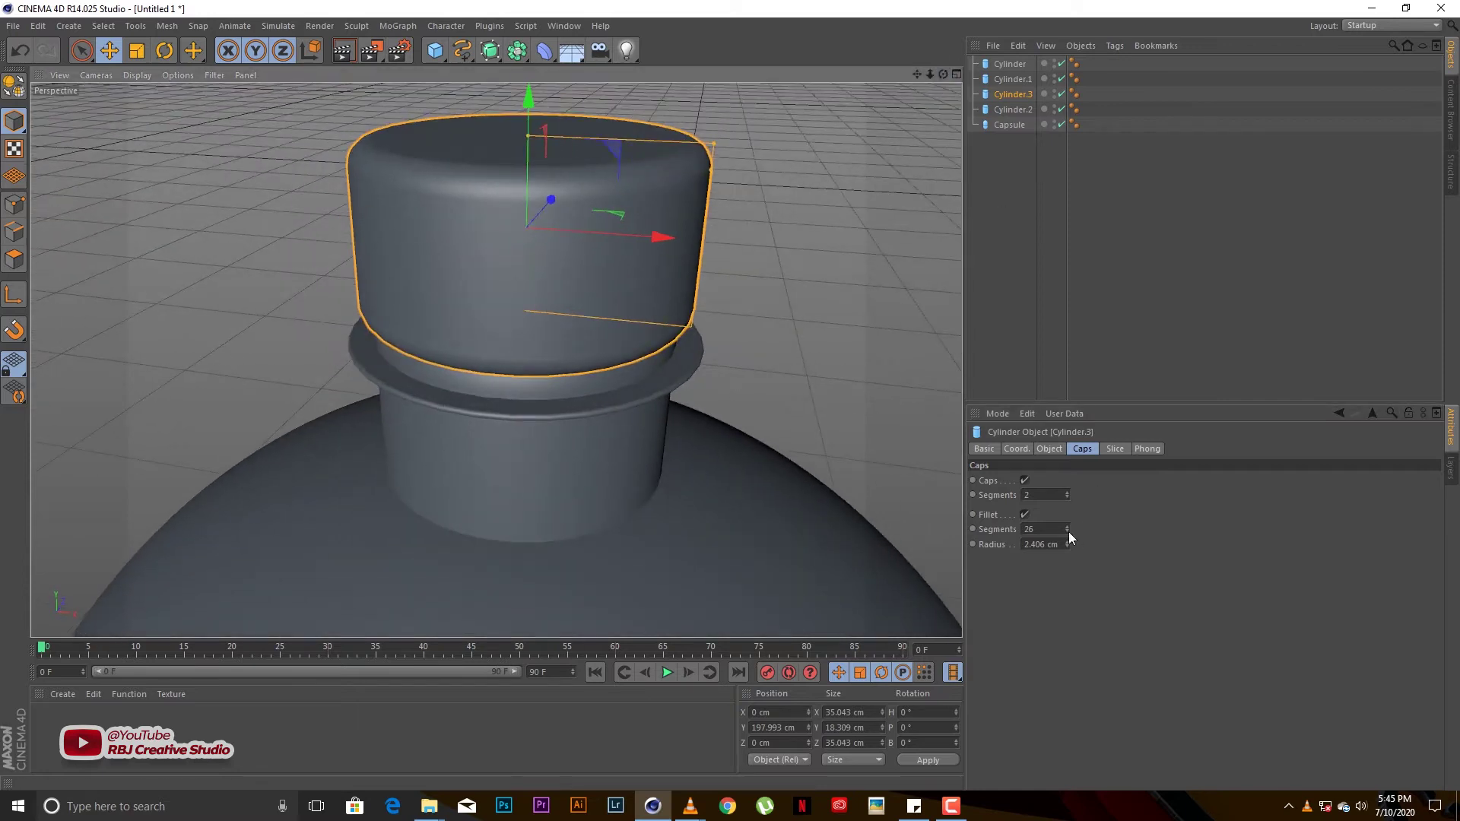
mouse_move(929, 74)
left_mouse_down()
mouse_move(936, 114)
mouse_move(943, 73)
left_mouse_up()
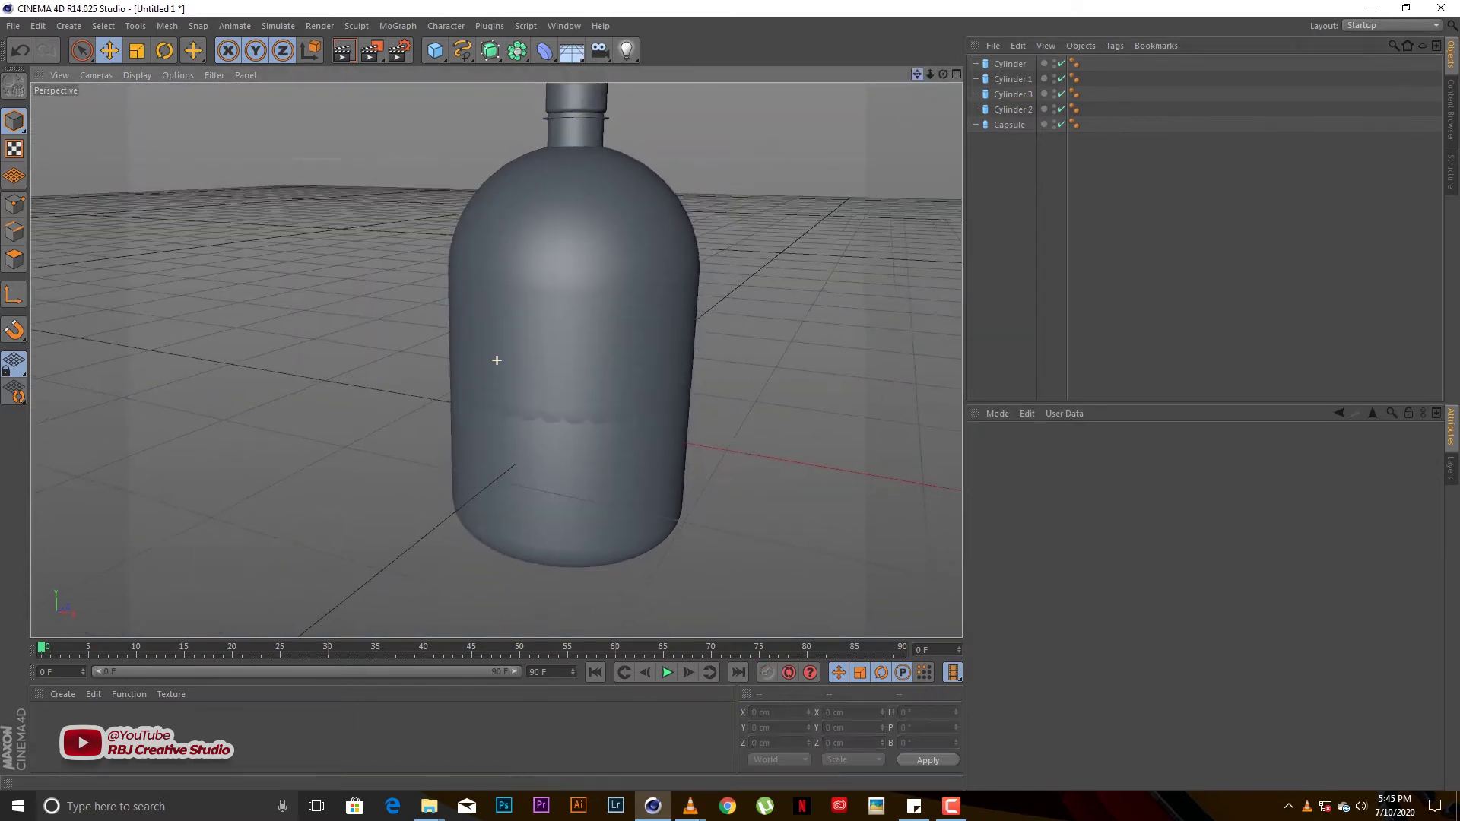
left_click_drag(496, 360, 496, 359)
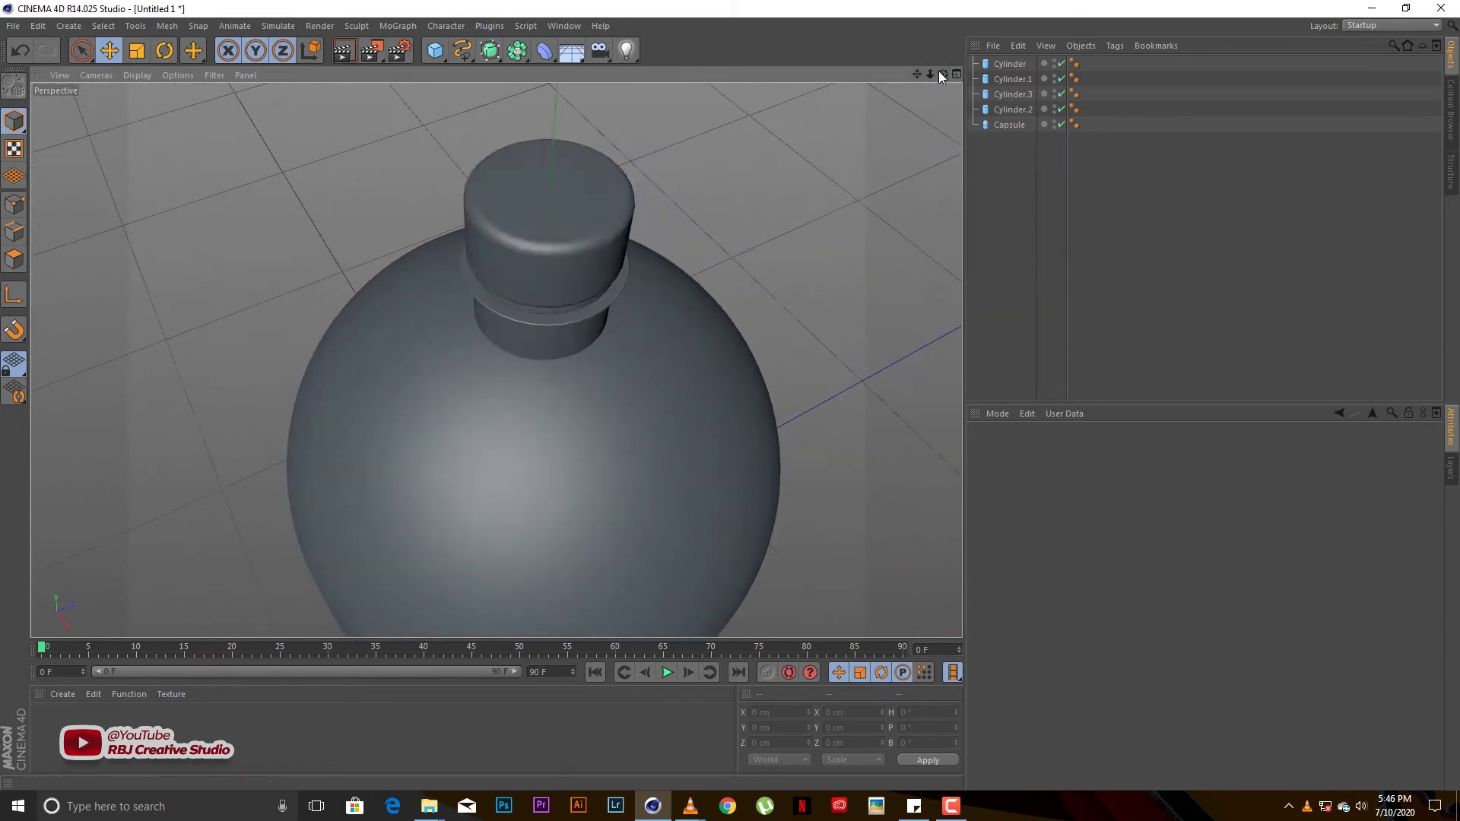
Lower the thin ring Cylinder.2 down the neck so the cap rests on it
left_click(1012, 110)
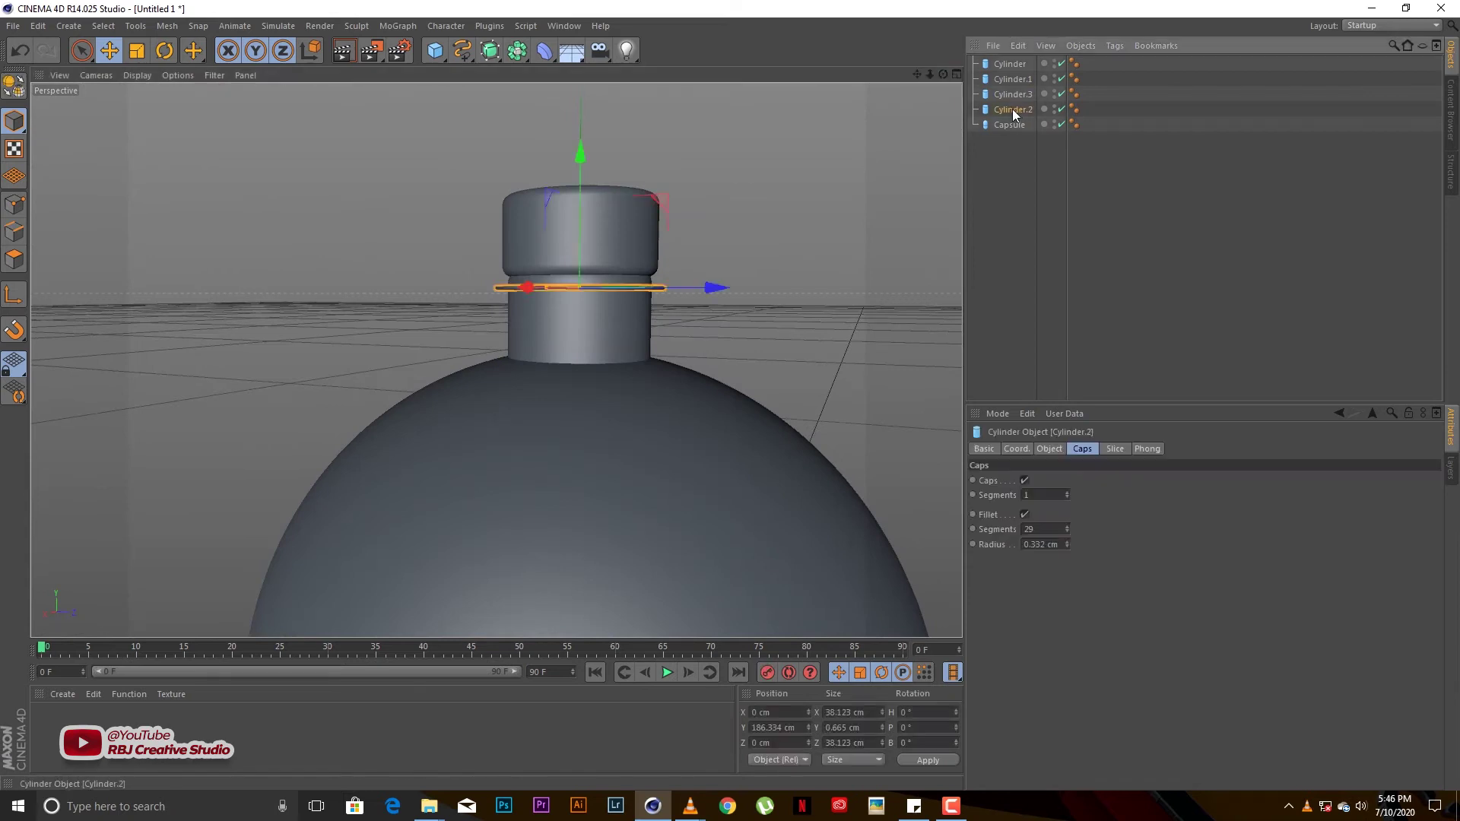
left_click(577, 283)
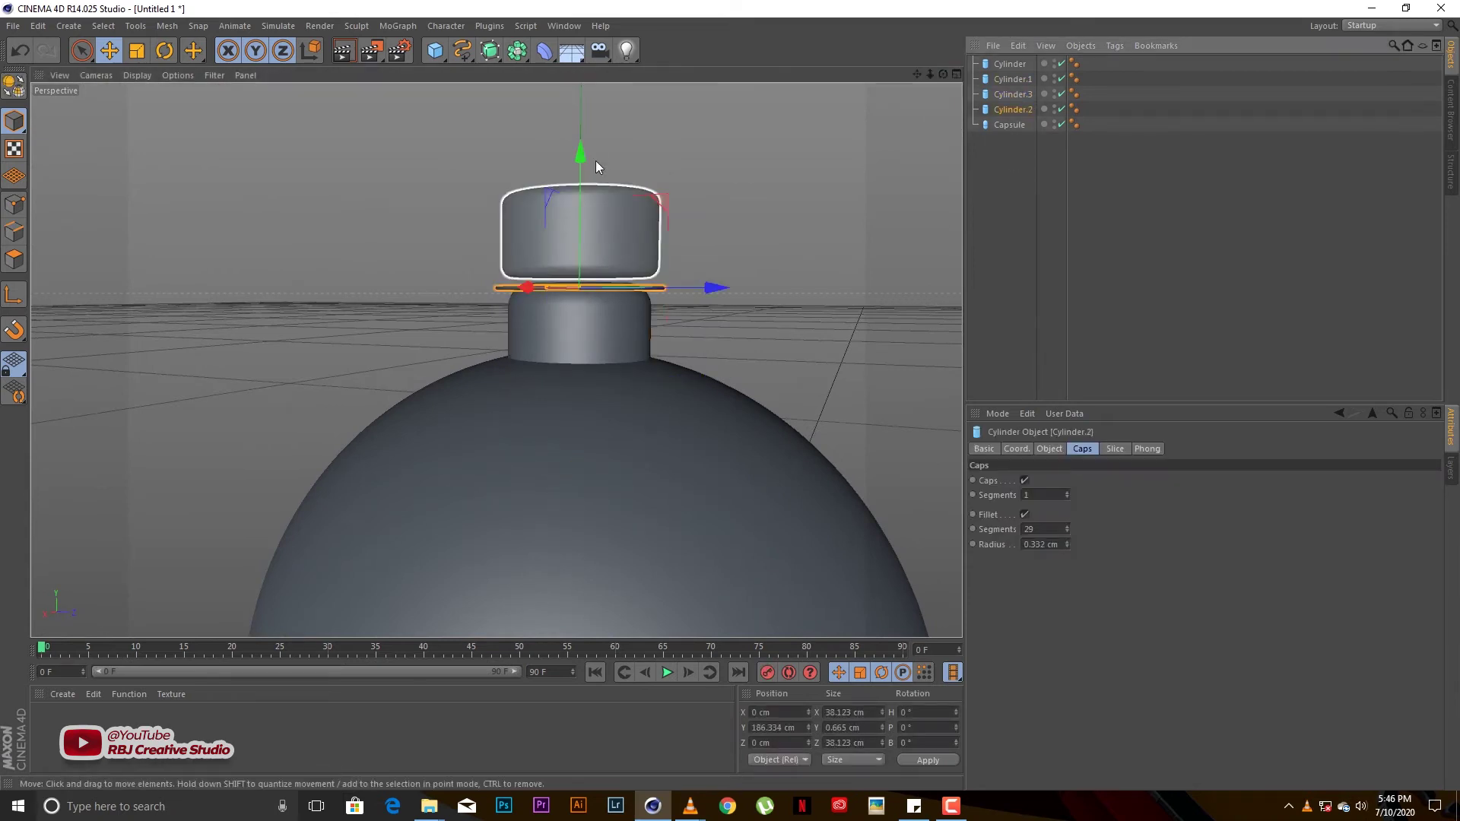
left_click_drag(596, 161, 582, 177)
left_click(580, 228)
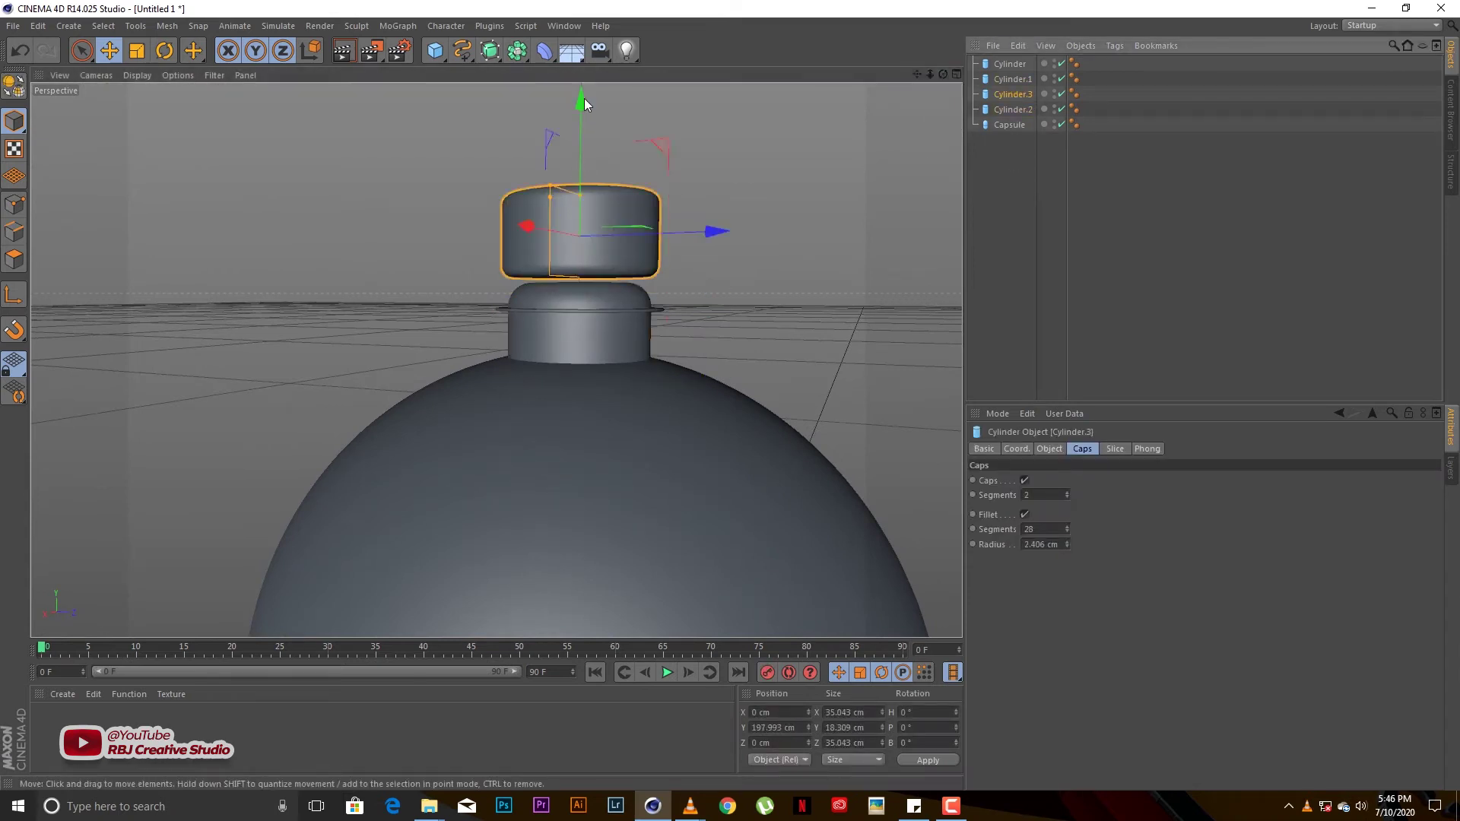
left_click(914, 115)
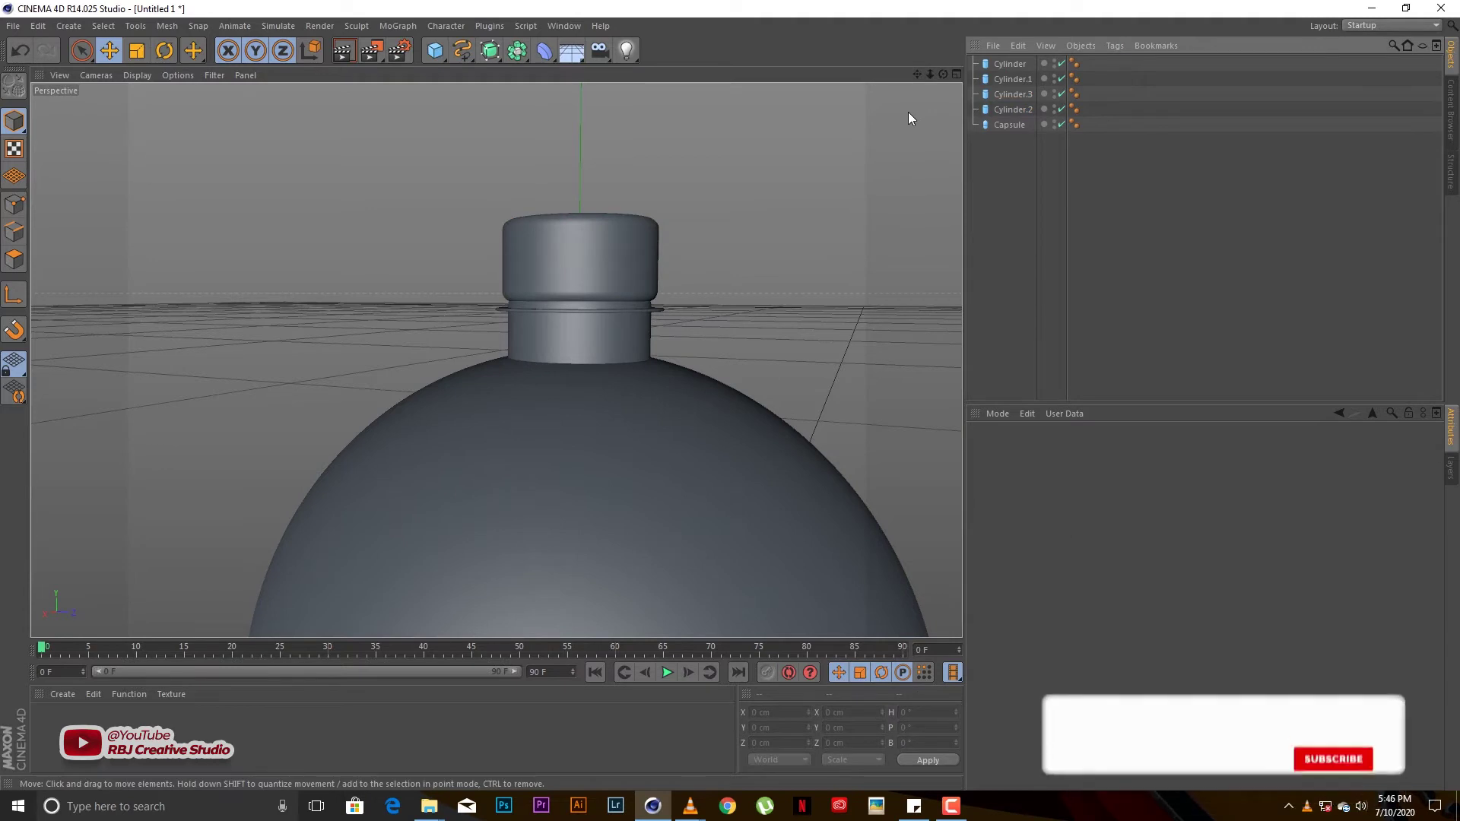
Stack a narrower 15.7 cm Cylinder.4 tip on the cap and duplicate the ring as Cylinder.5
left_click(1019, 110)
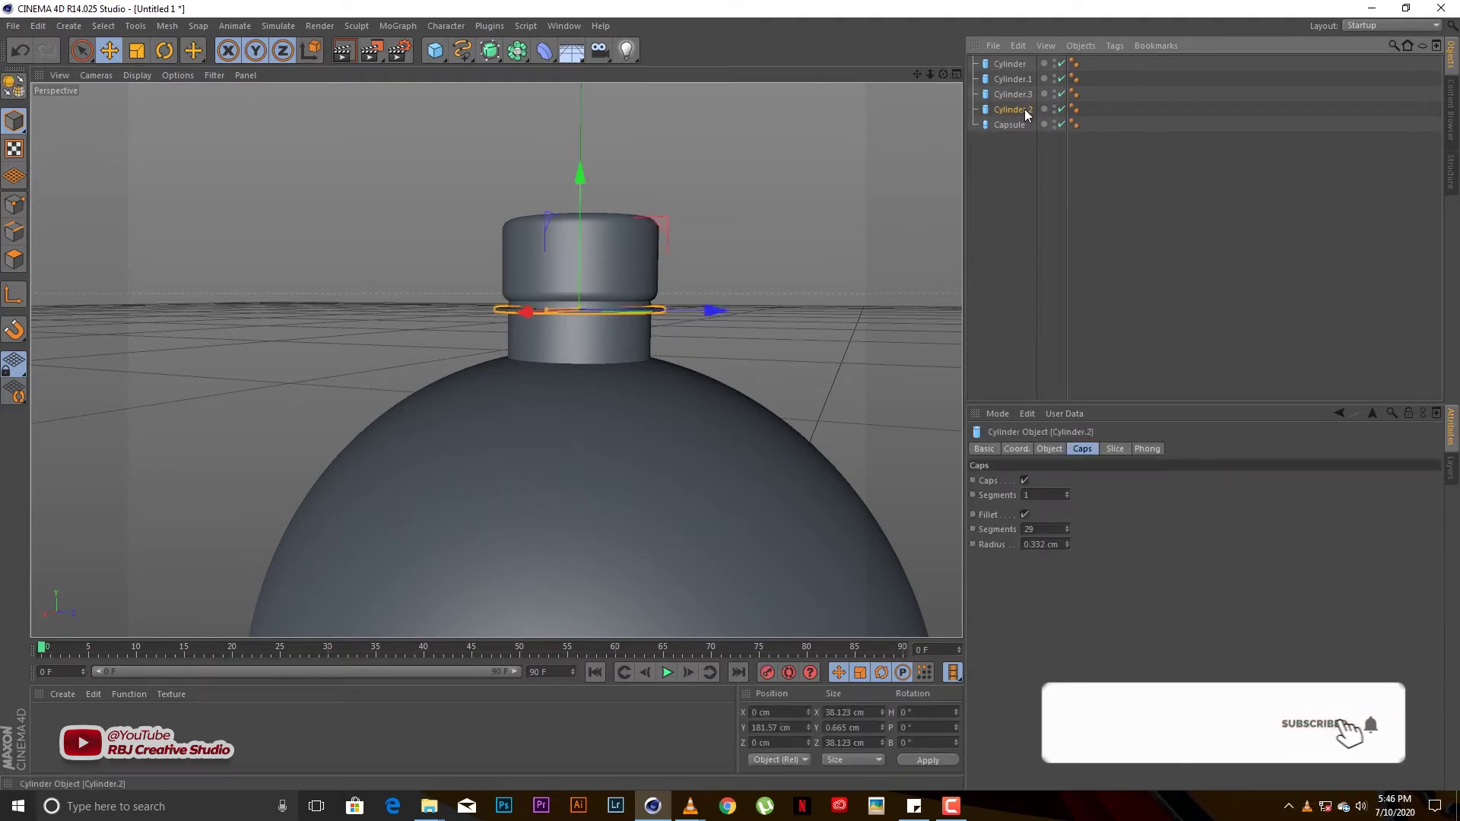
scroll(527, 193, "up", 5)
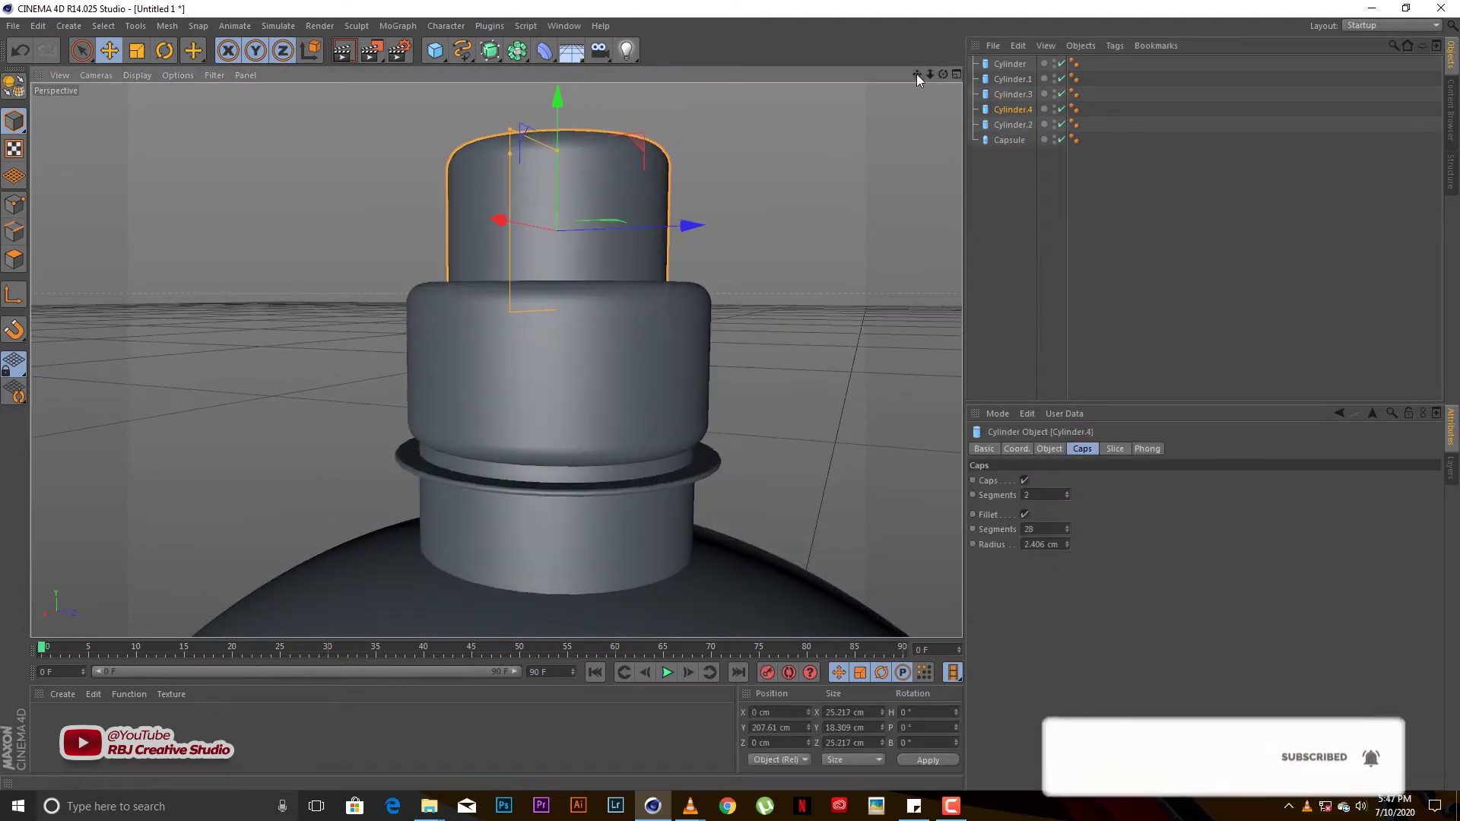
left_click_drag(528, 199, 536, 200)
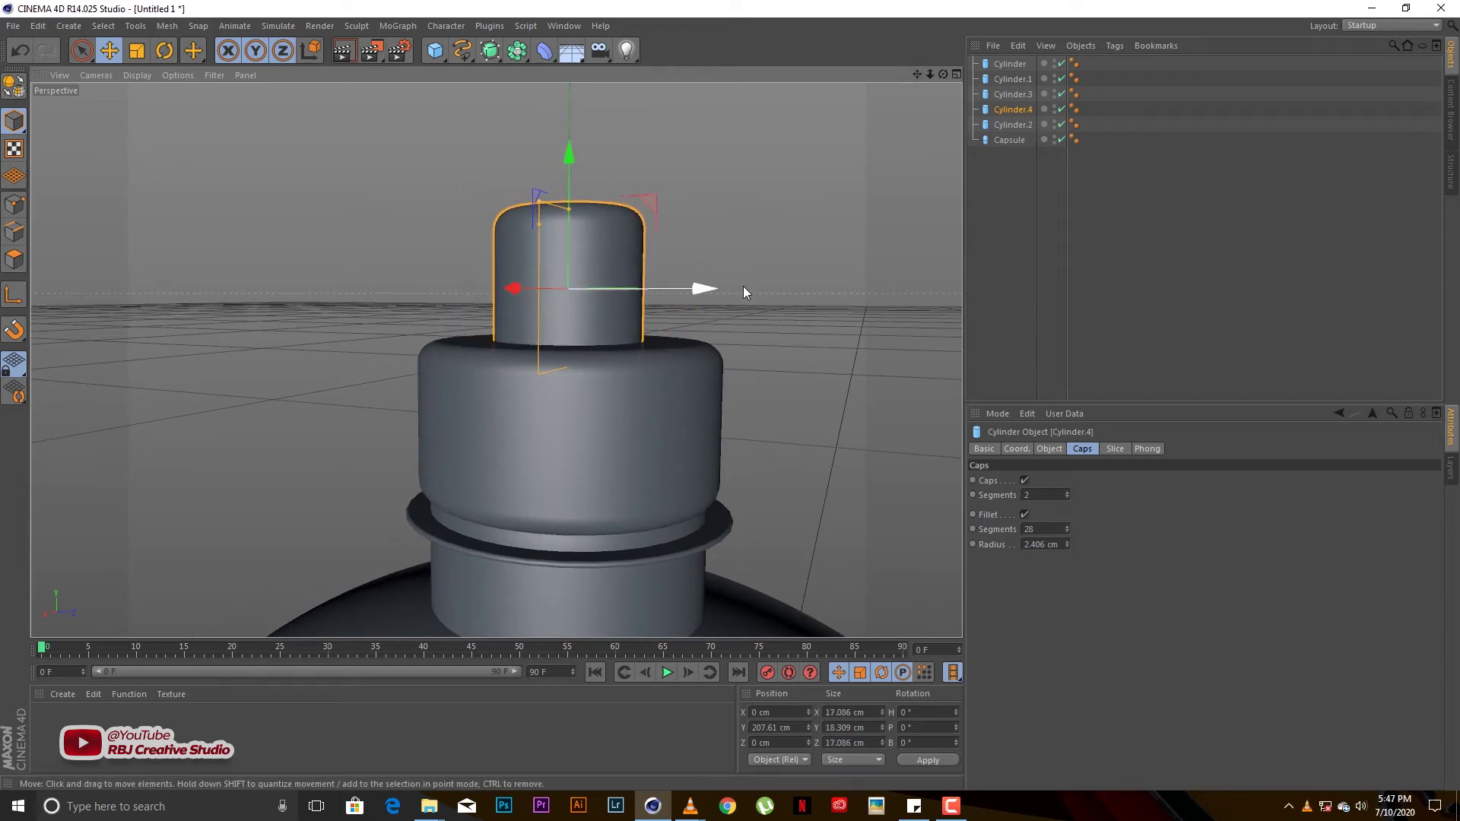
left_click_drag(743, 291, 495, 358, "alt")
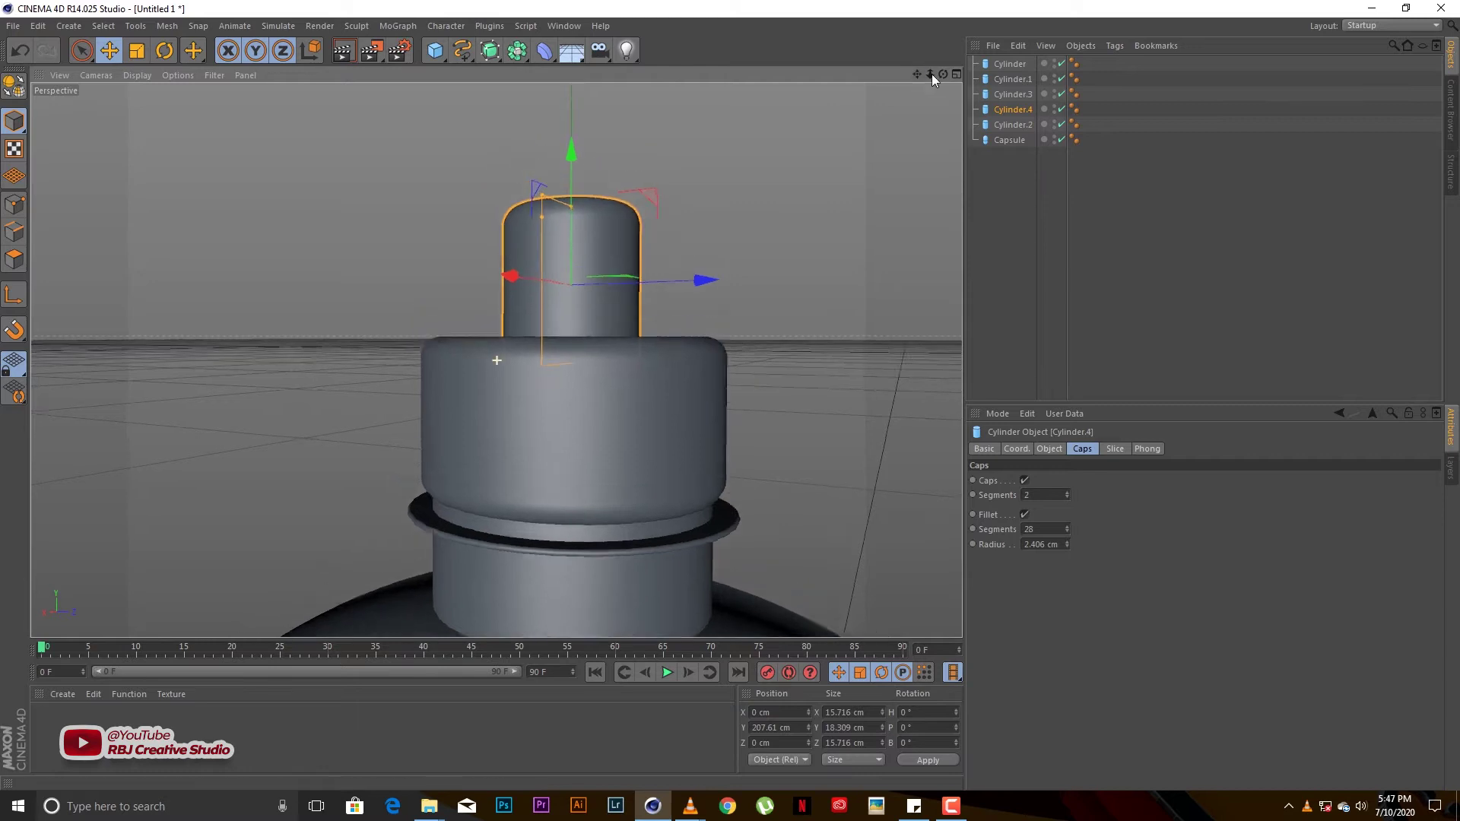
left_click_drag(932, 74, 882, 121)
left_click(1023, 129)
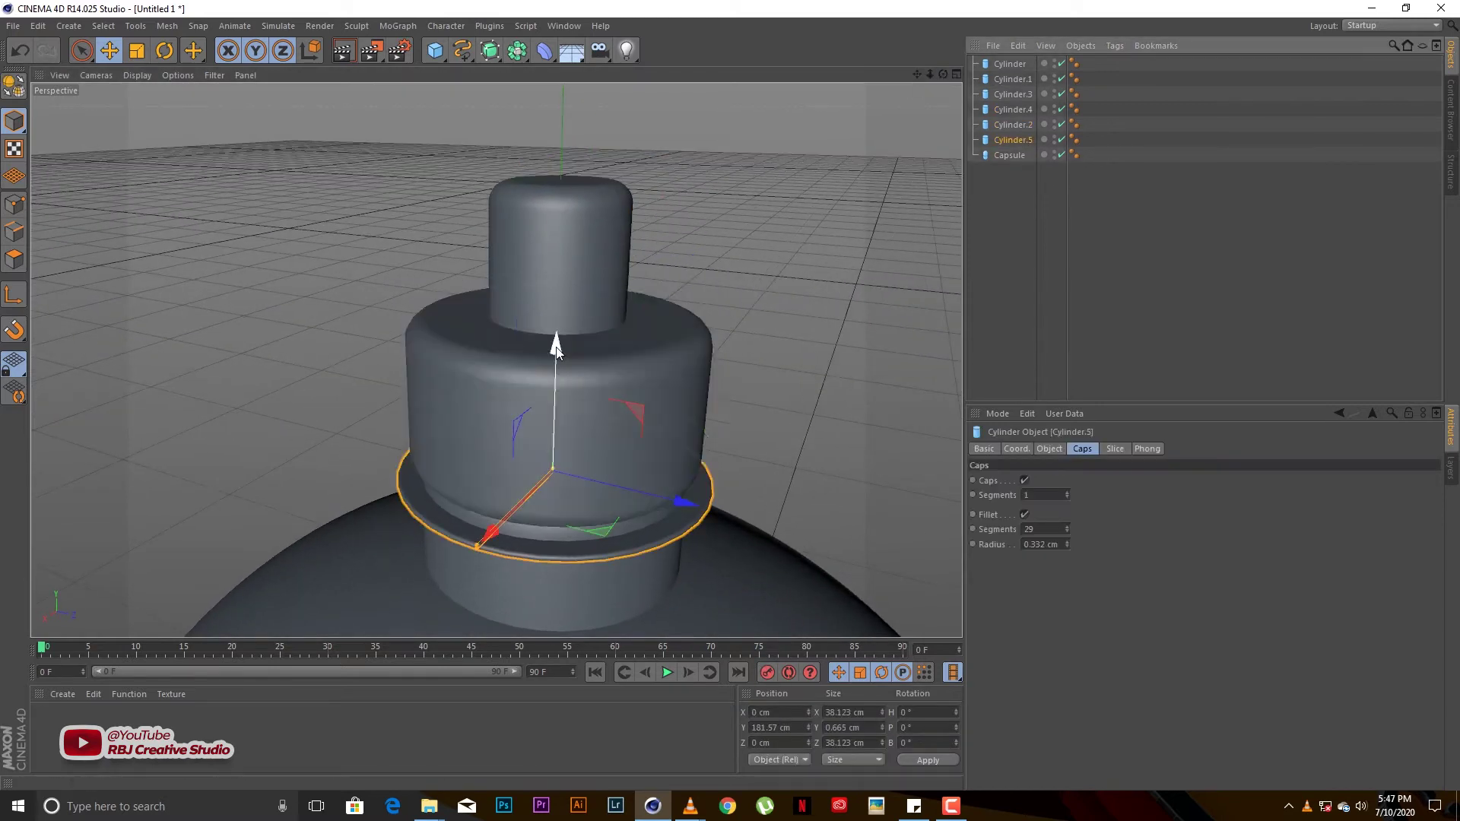
Raise Cylinder.5 around the tip and resize it to 21.5 cm wide, about 1.3 cm tall
left_click_drag(556, 348, 561, 107)
scroll(439, 262, "up", 2)
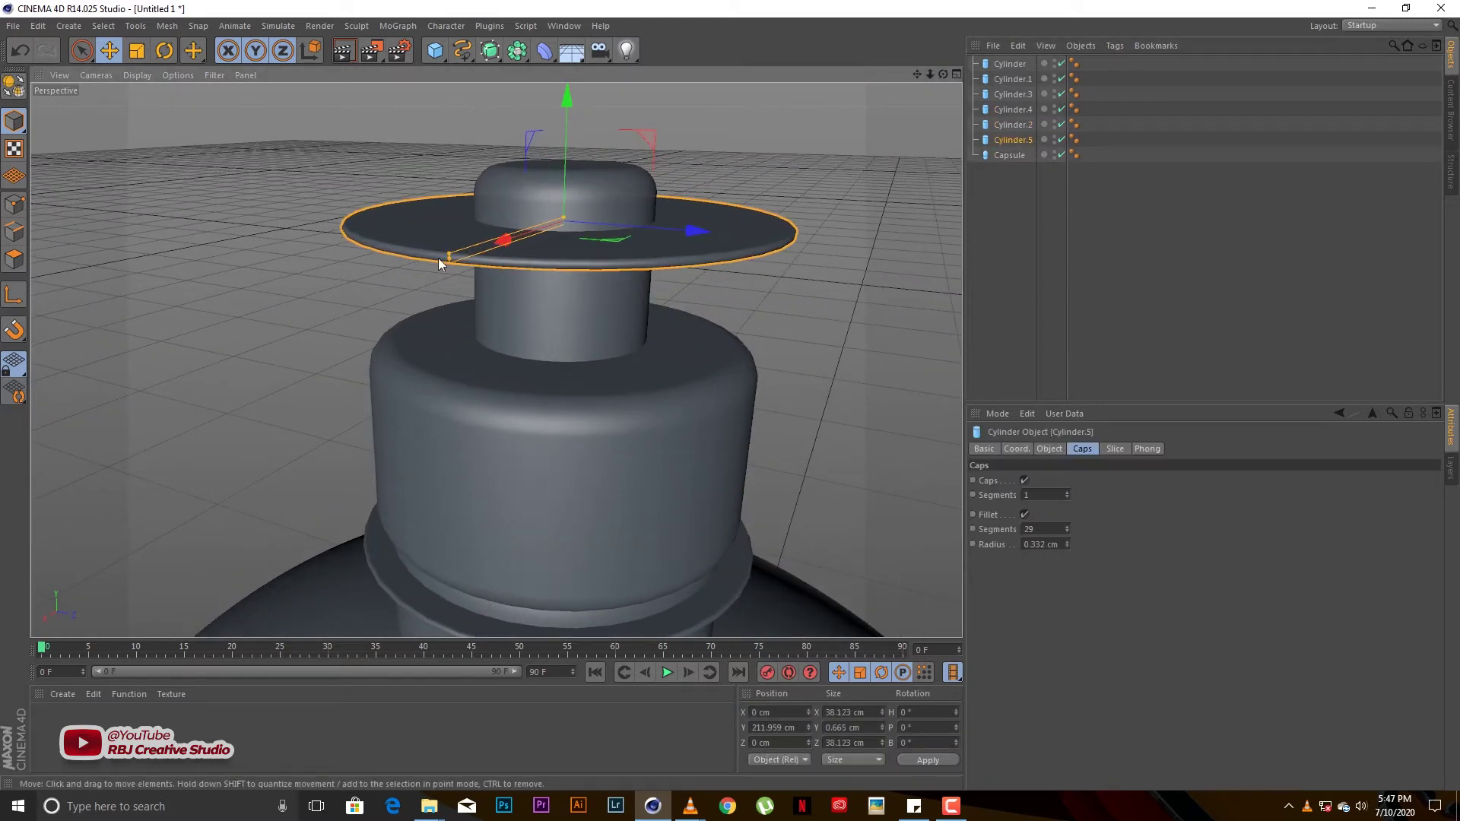
left_click_drag(459, 260, 485, 247)
left_click_drag(945, 74, 591, 165)
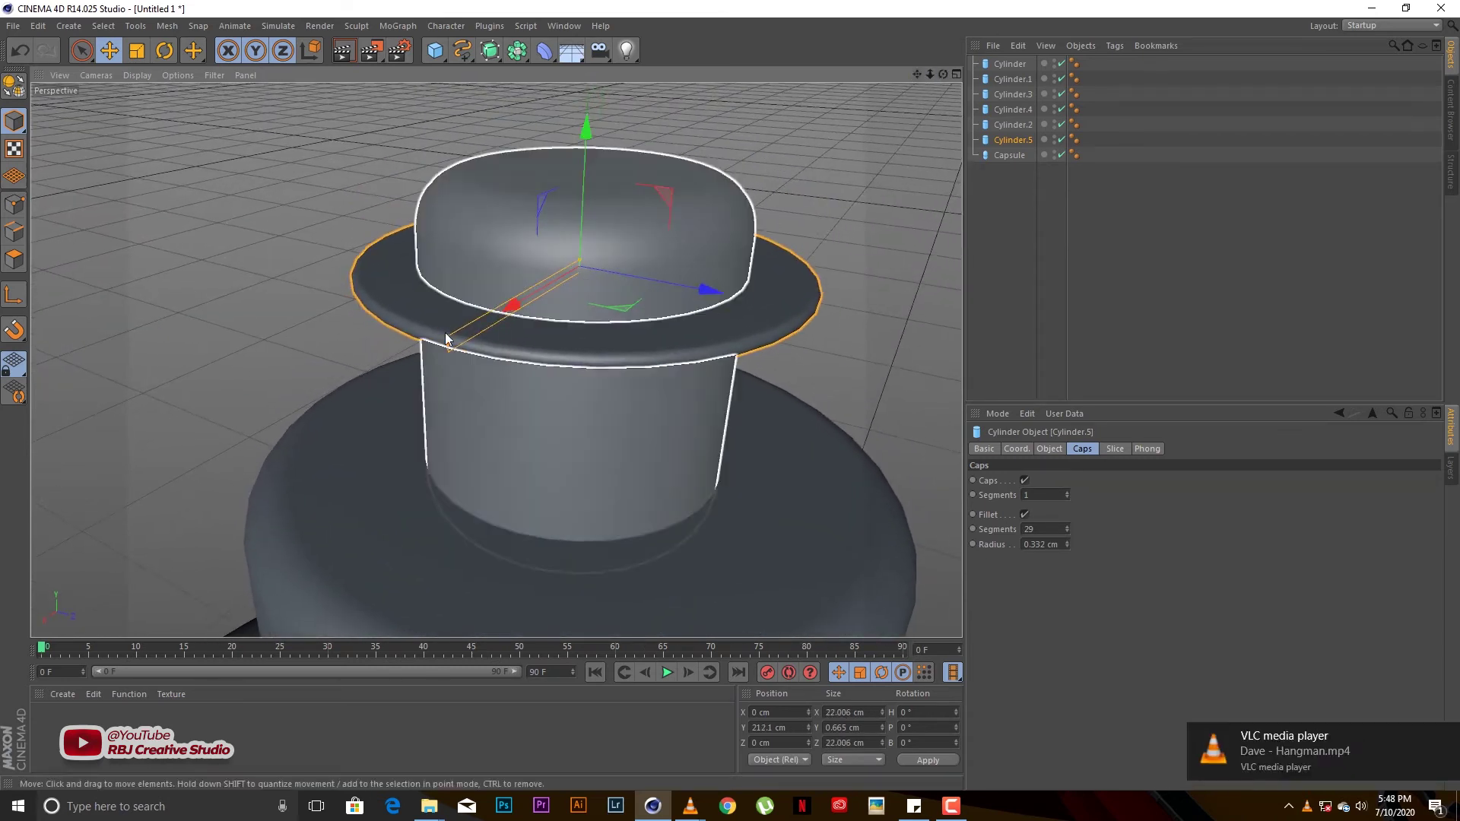
left_click_drag(446, 341, 450, 327)
left_click_drag(586, 257, 578, 245)
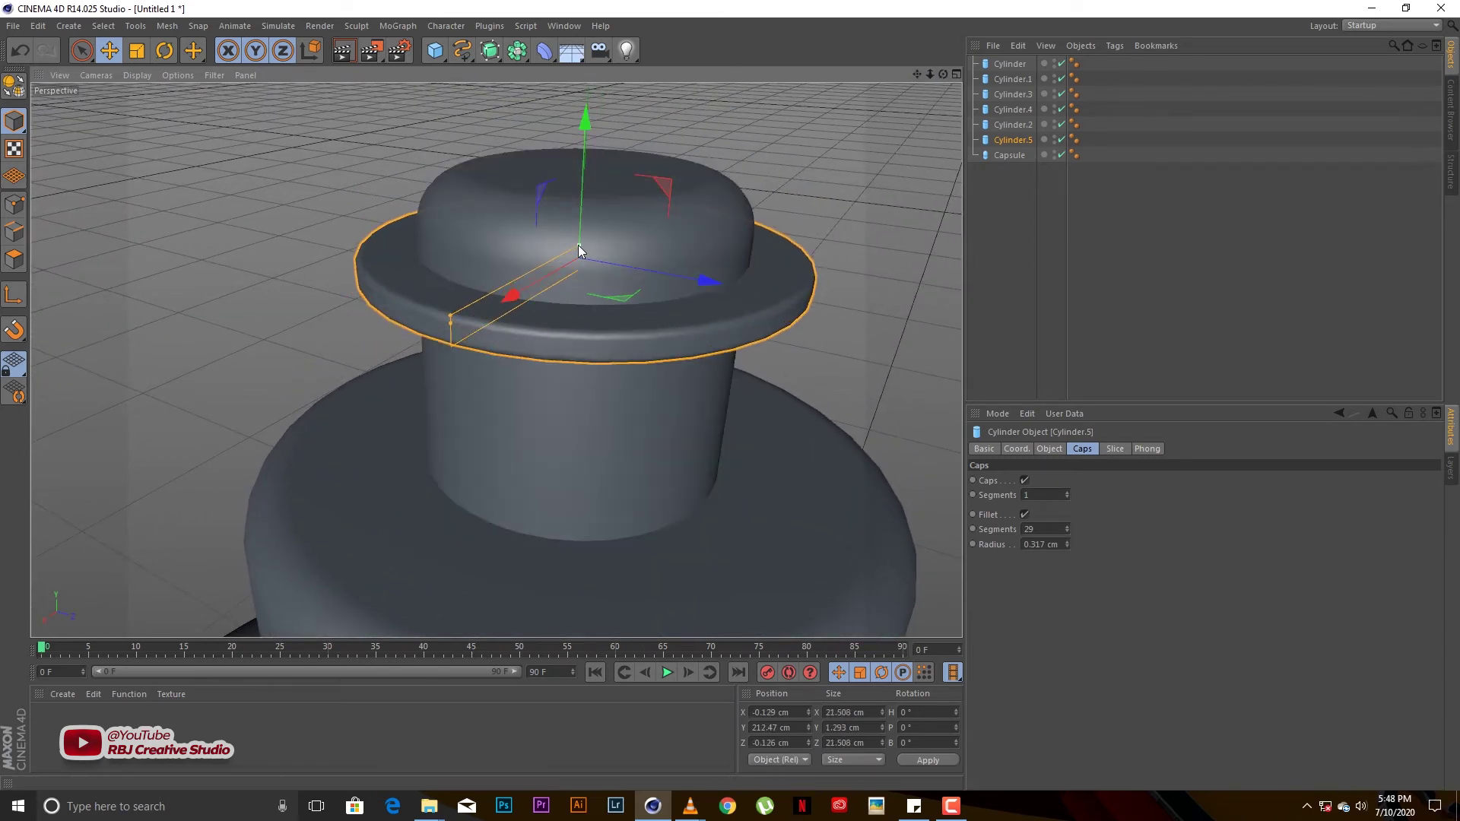
left_click_drag(943, 76, 496, 360)
left_click(920, 85)
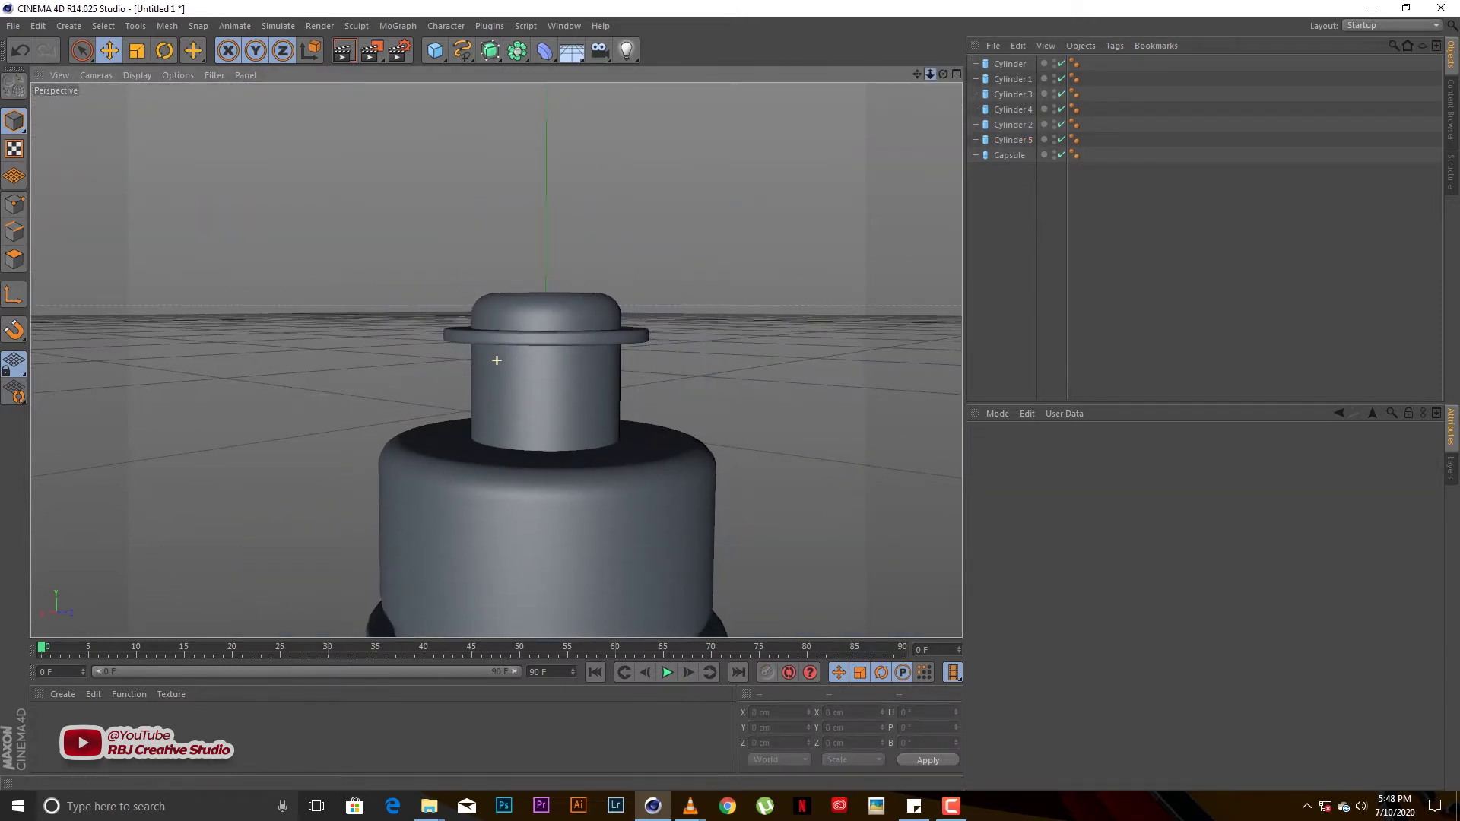
left_click_drag(929, 74, 943, 73)
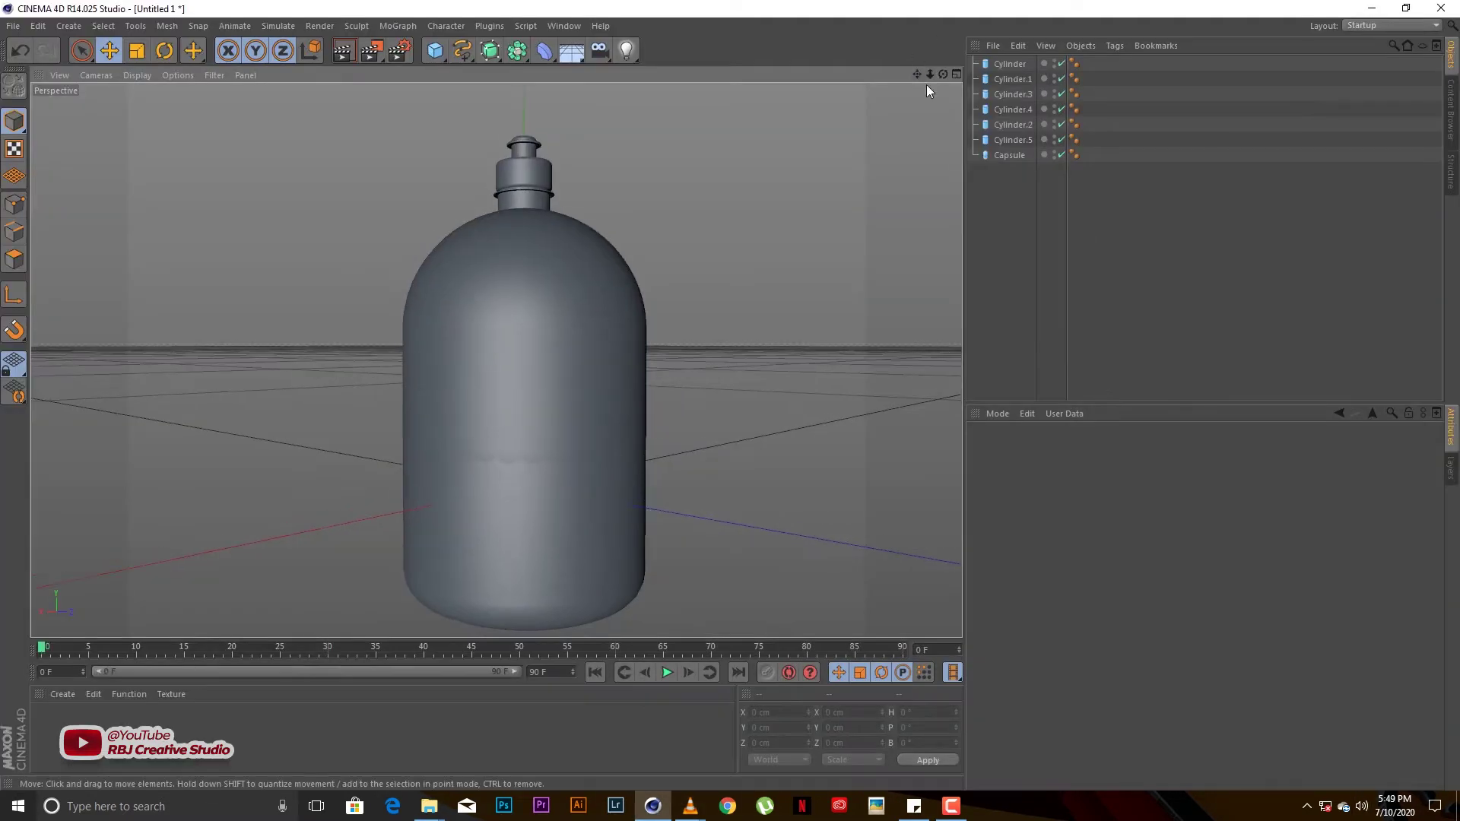
Add a Taper deformer with Fillet enabled, 95% curvature, and mode kept at Limited
left_click_drag(927, 85, 929, 76)
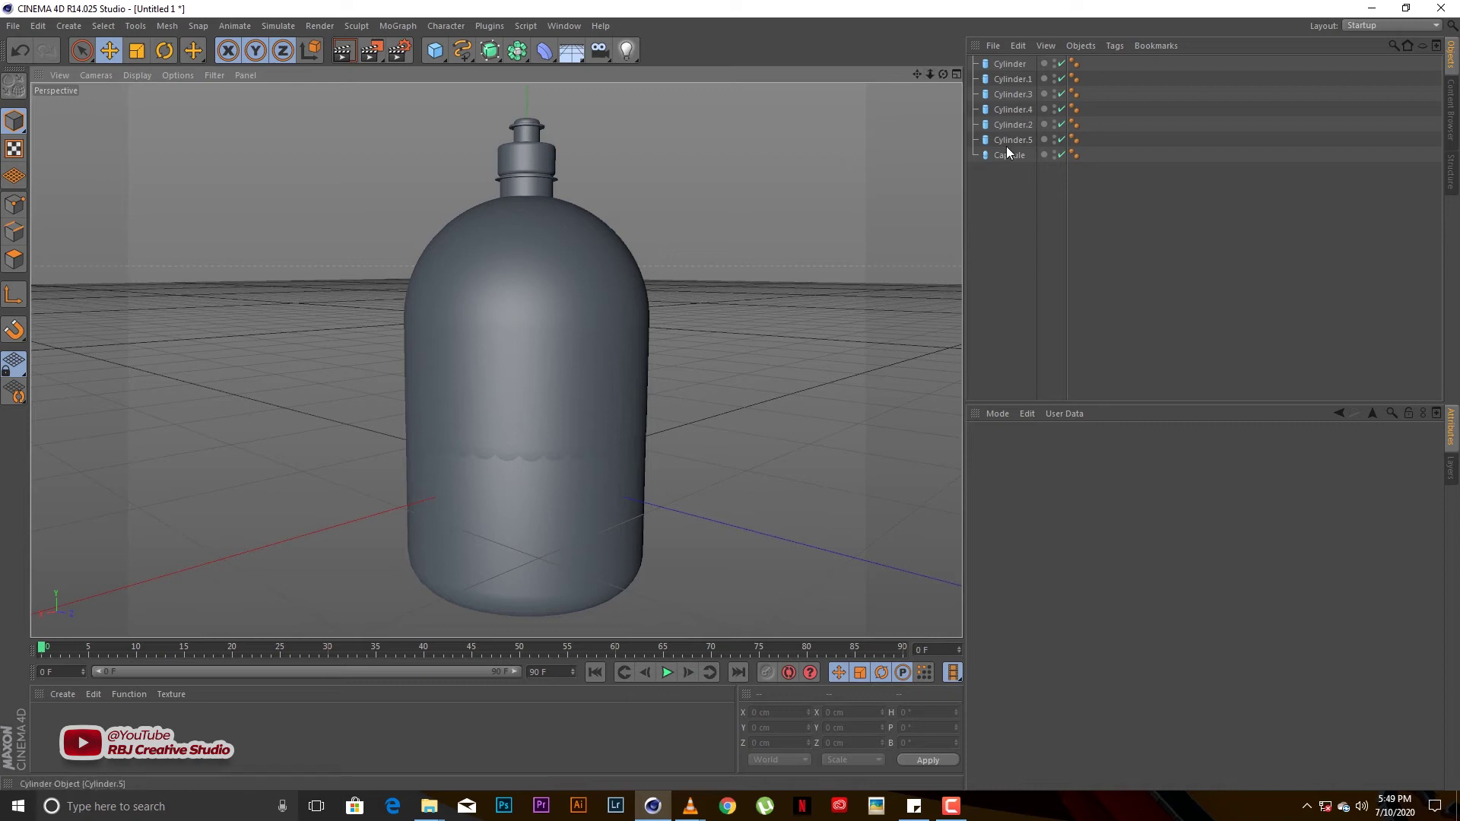
left_click(544, 52)
left_click(951, 72)
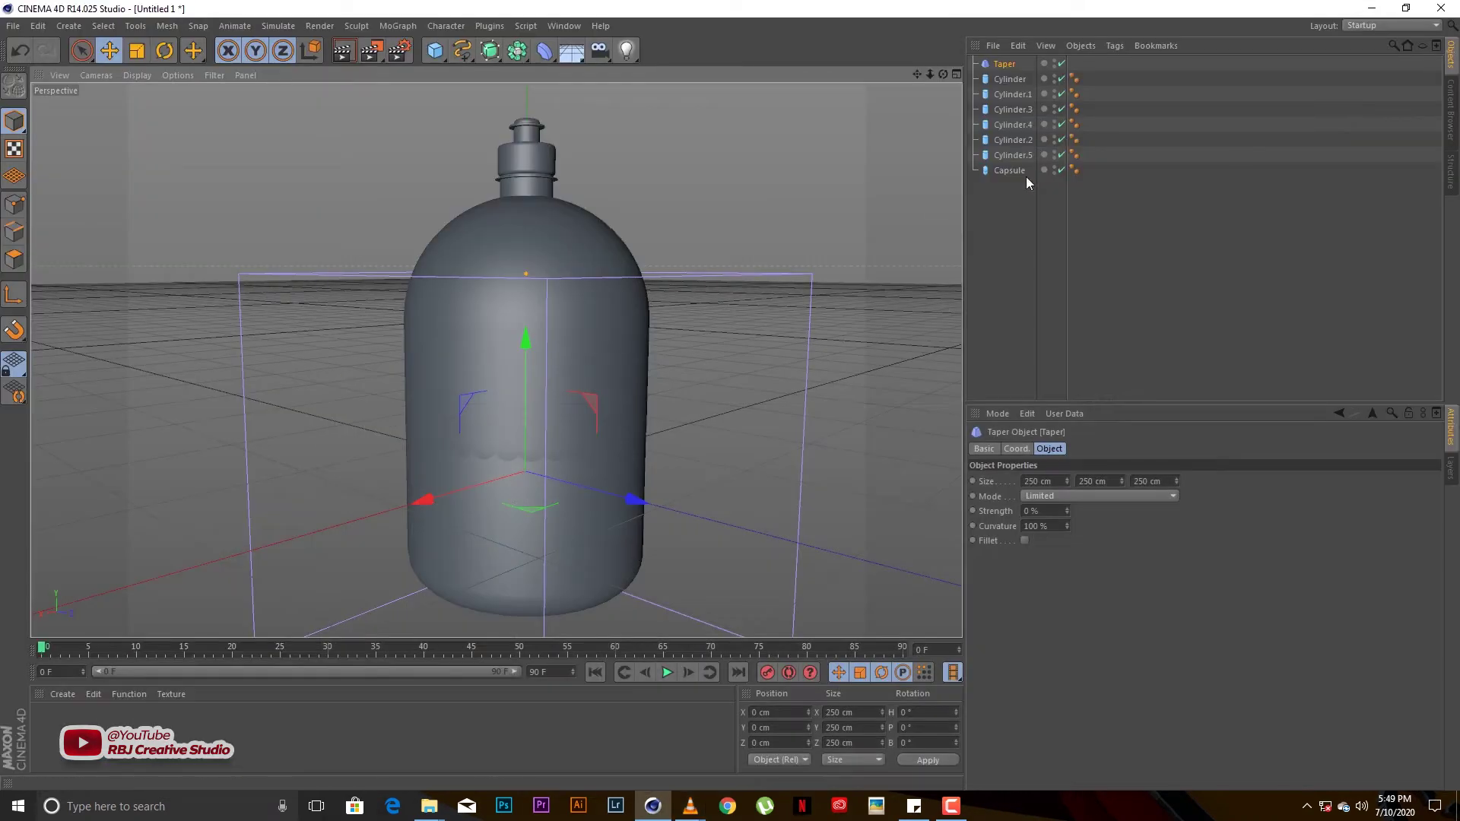
left_click_drag(514, 370, 527, 279)
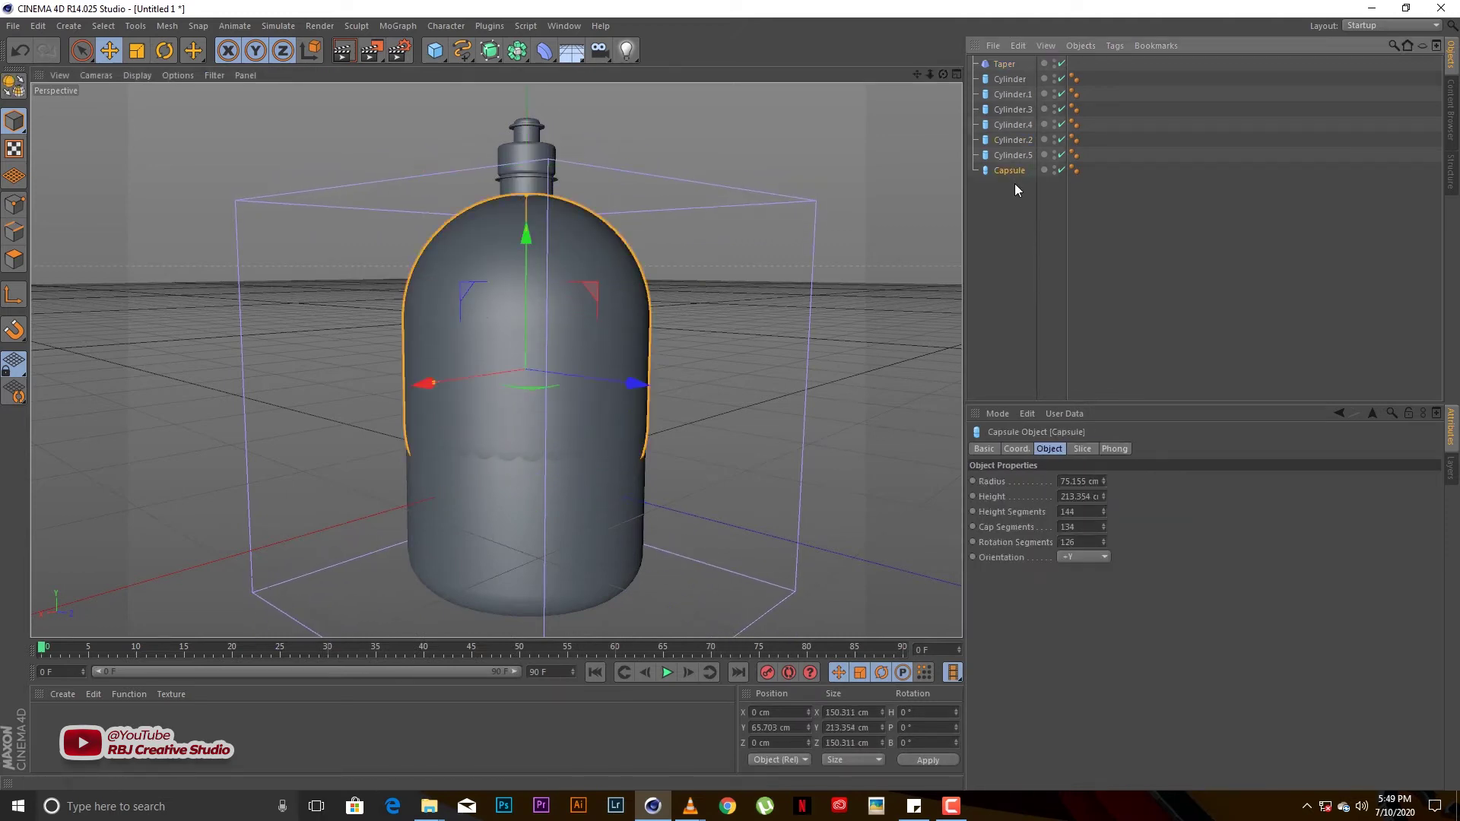
left_click_drag(1027, 63, 1023, 163)
left_click(1005, 156)
left_click_drag(526, 219, 559, 204)
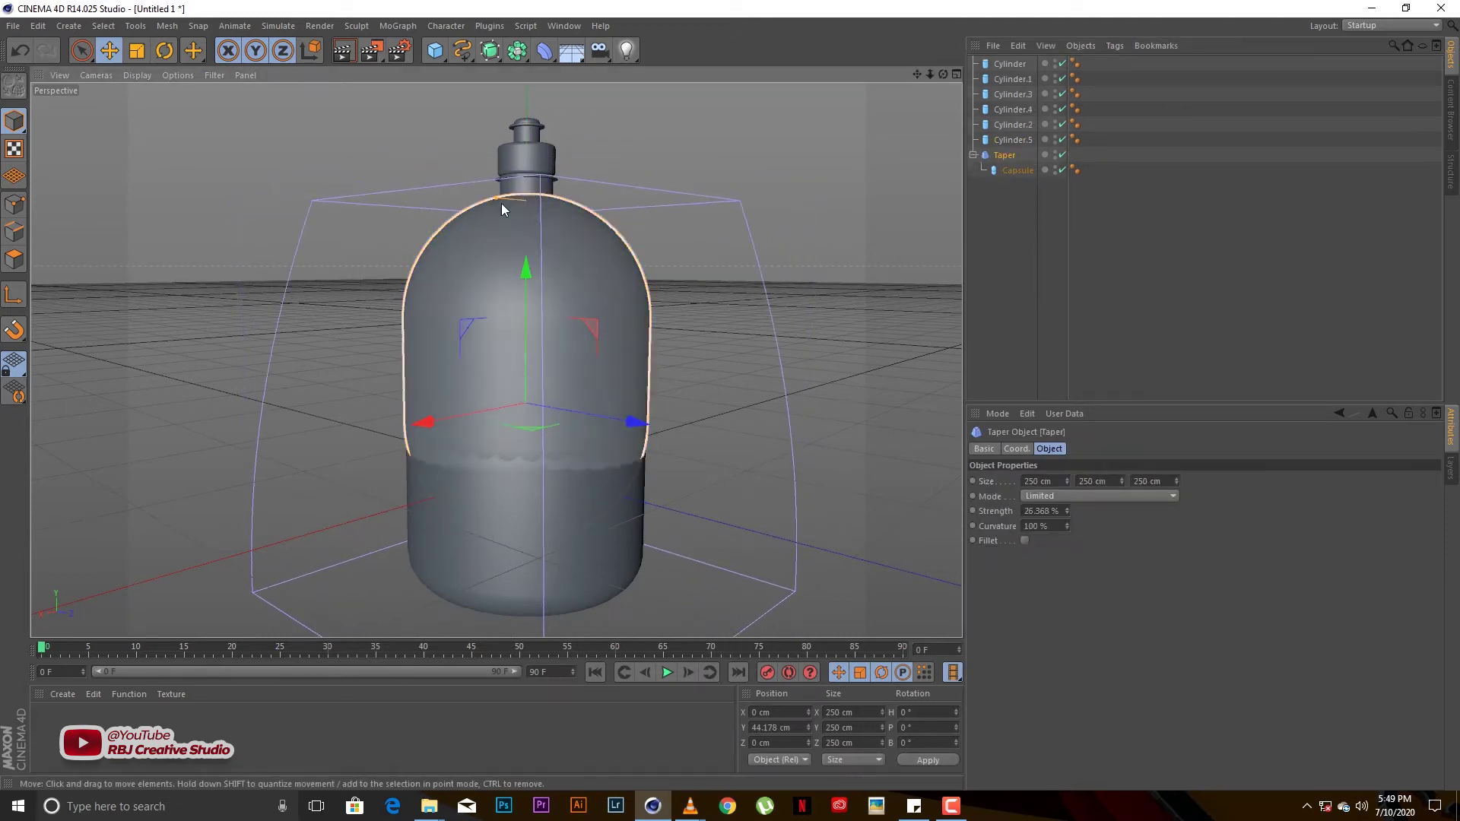
left_click(1024, 540)
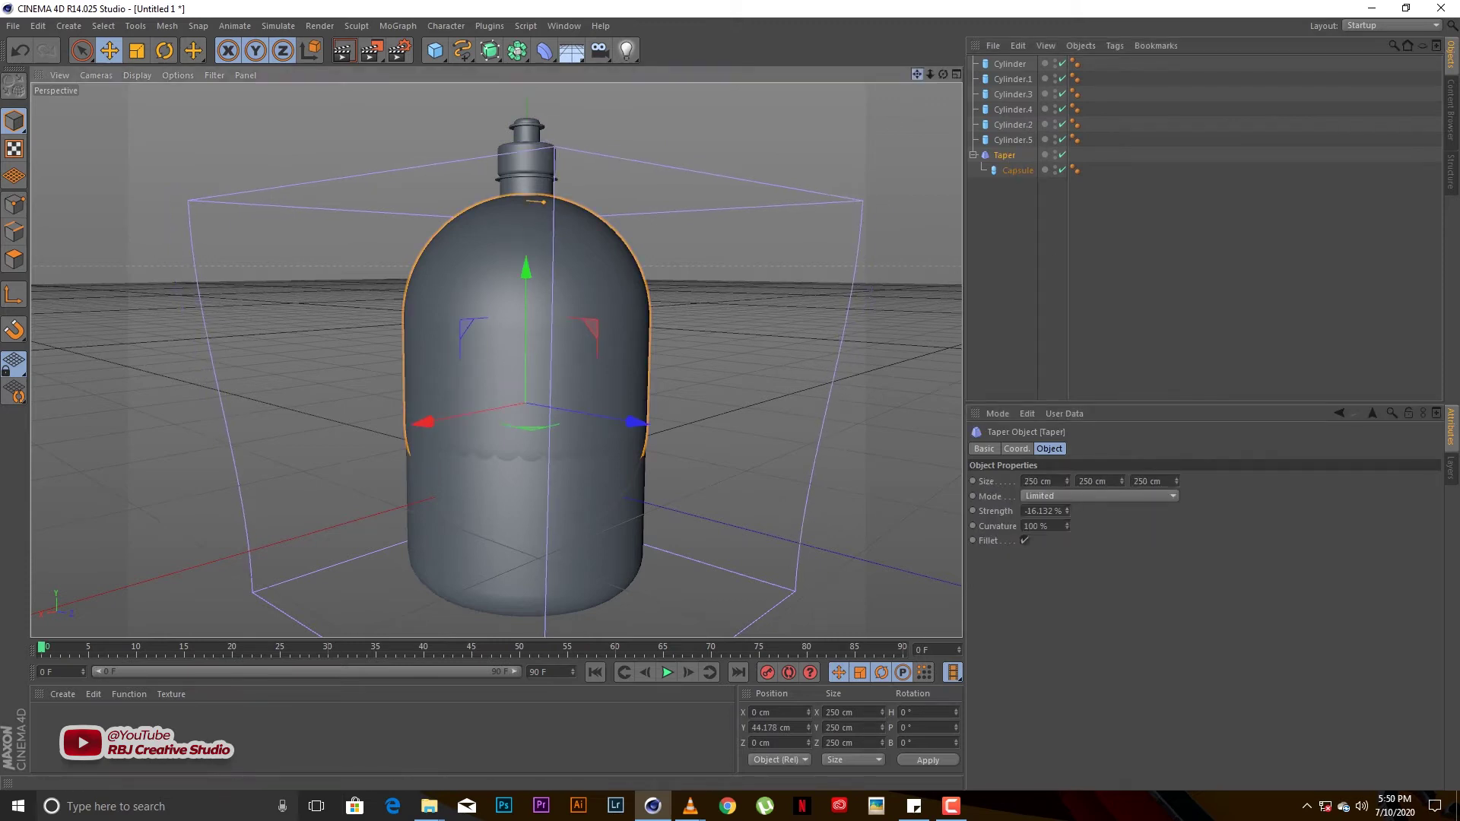
left_click(1052, 496)
left_click(1041, 511)
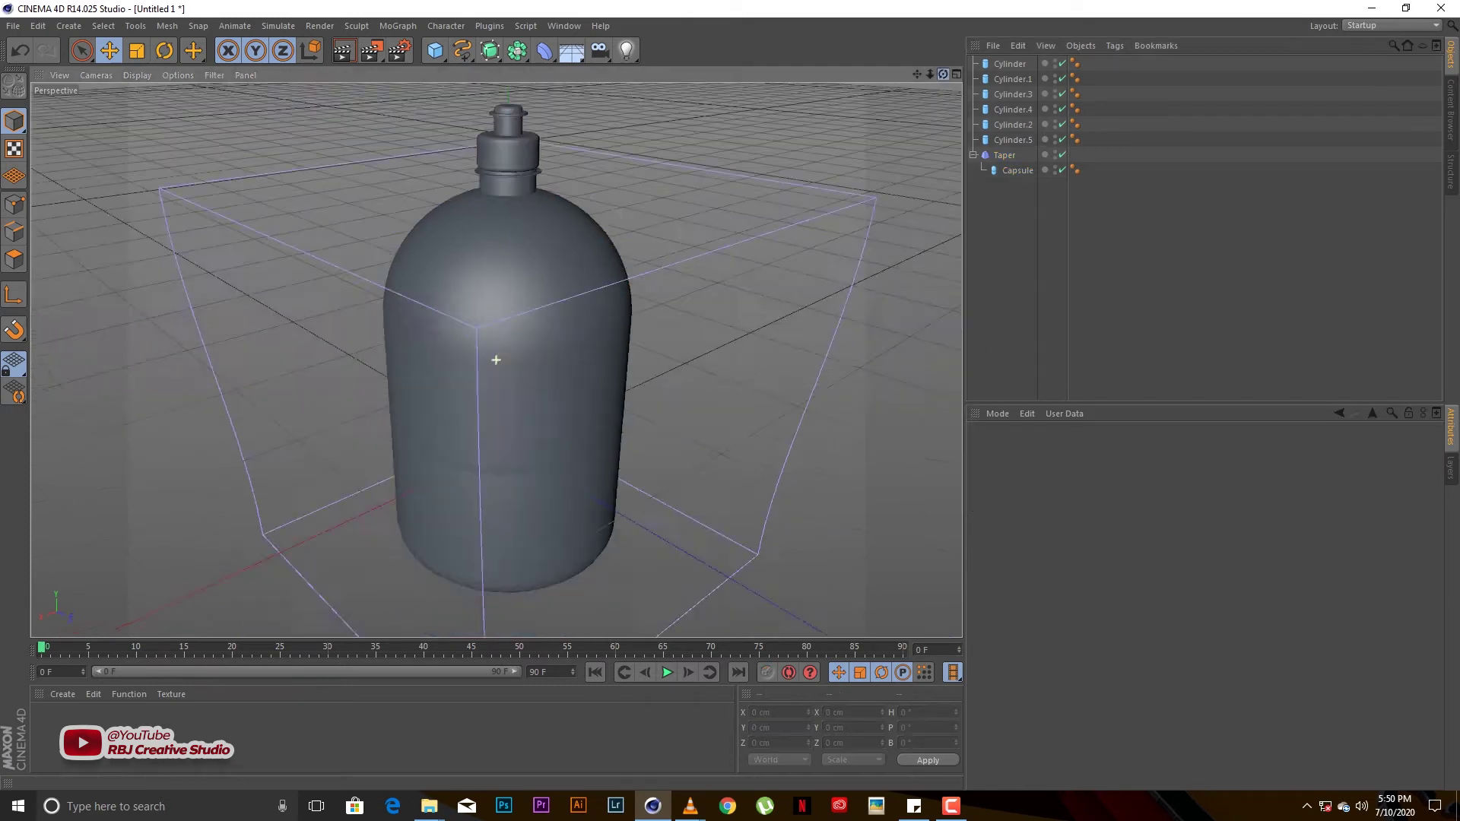
Parent the Taper under the Capsule at -9.914% strength and switch to four views
left_click(1003, 154)
key("Delete")
key("ctrl+z")
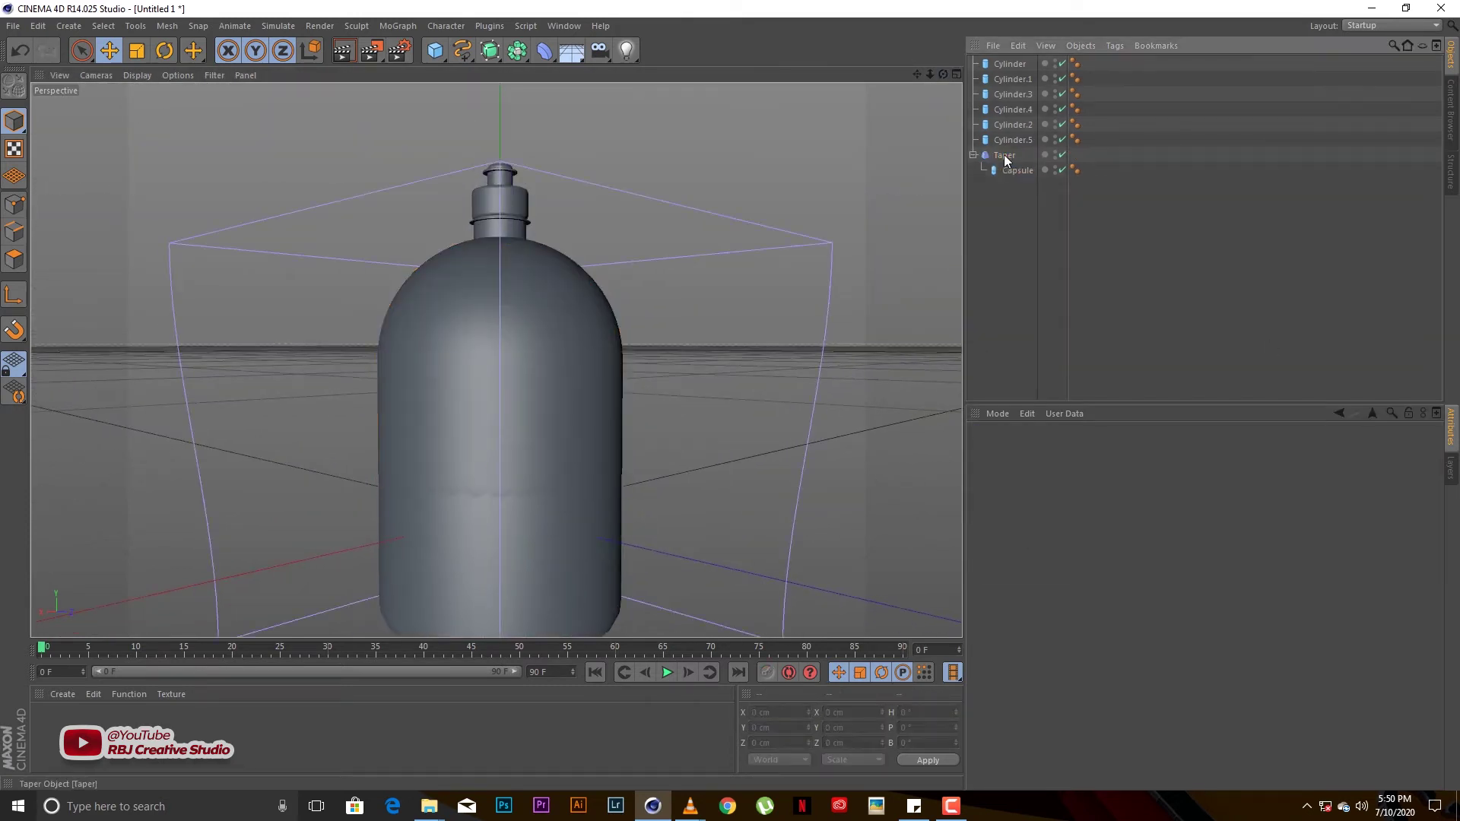
left_click_drag(1005, 165, 1008, 155)
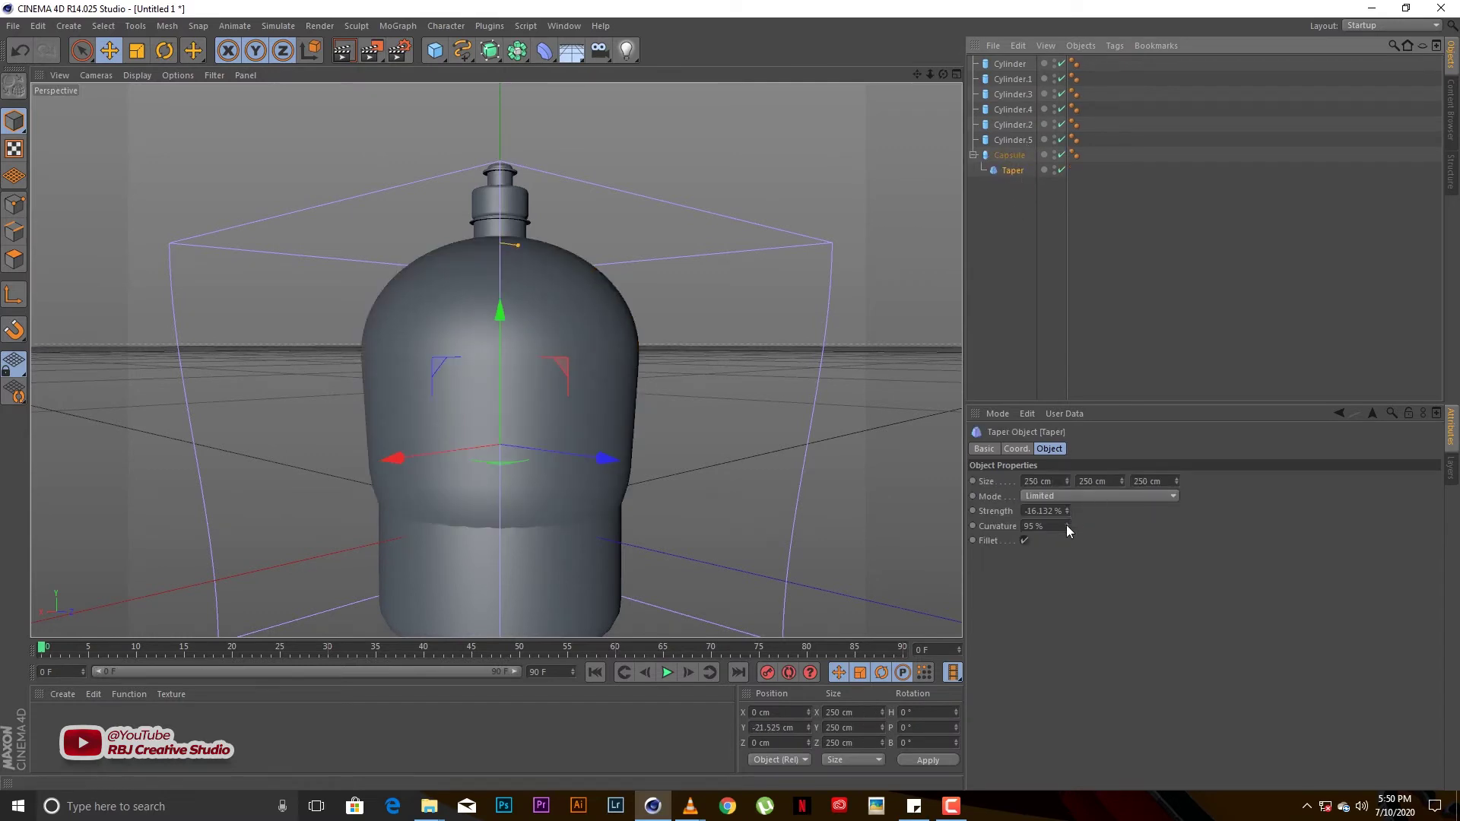
mouse_move(518, 244)
left_mouse_down()
mouse_move(494, 240)
mouse_move(499, 194)
mouse_move(506, 226)
left_mouse_up()
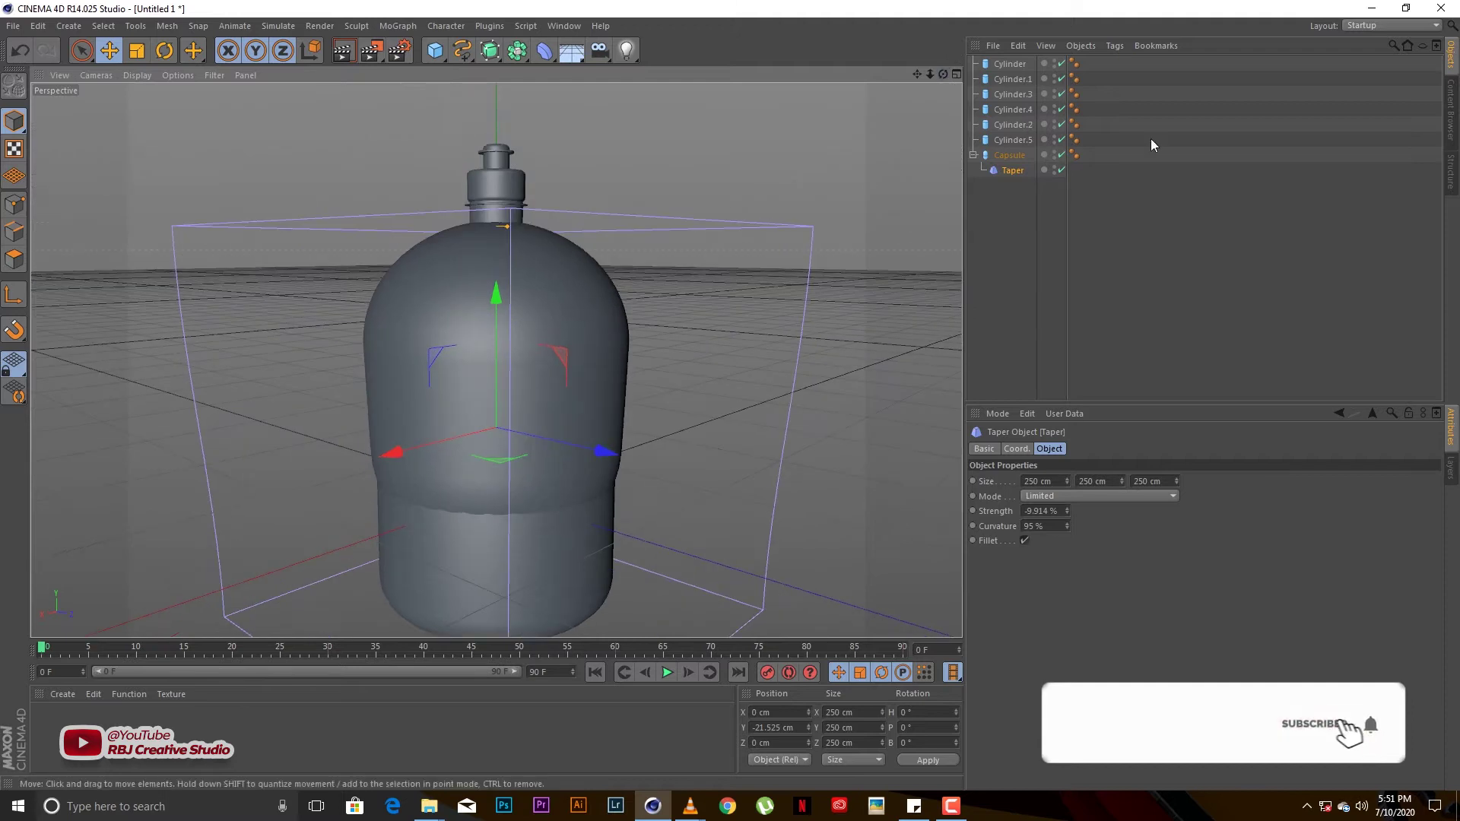
left_click(1151, 144)
left_click(956, 73)
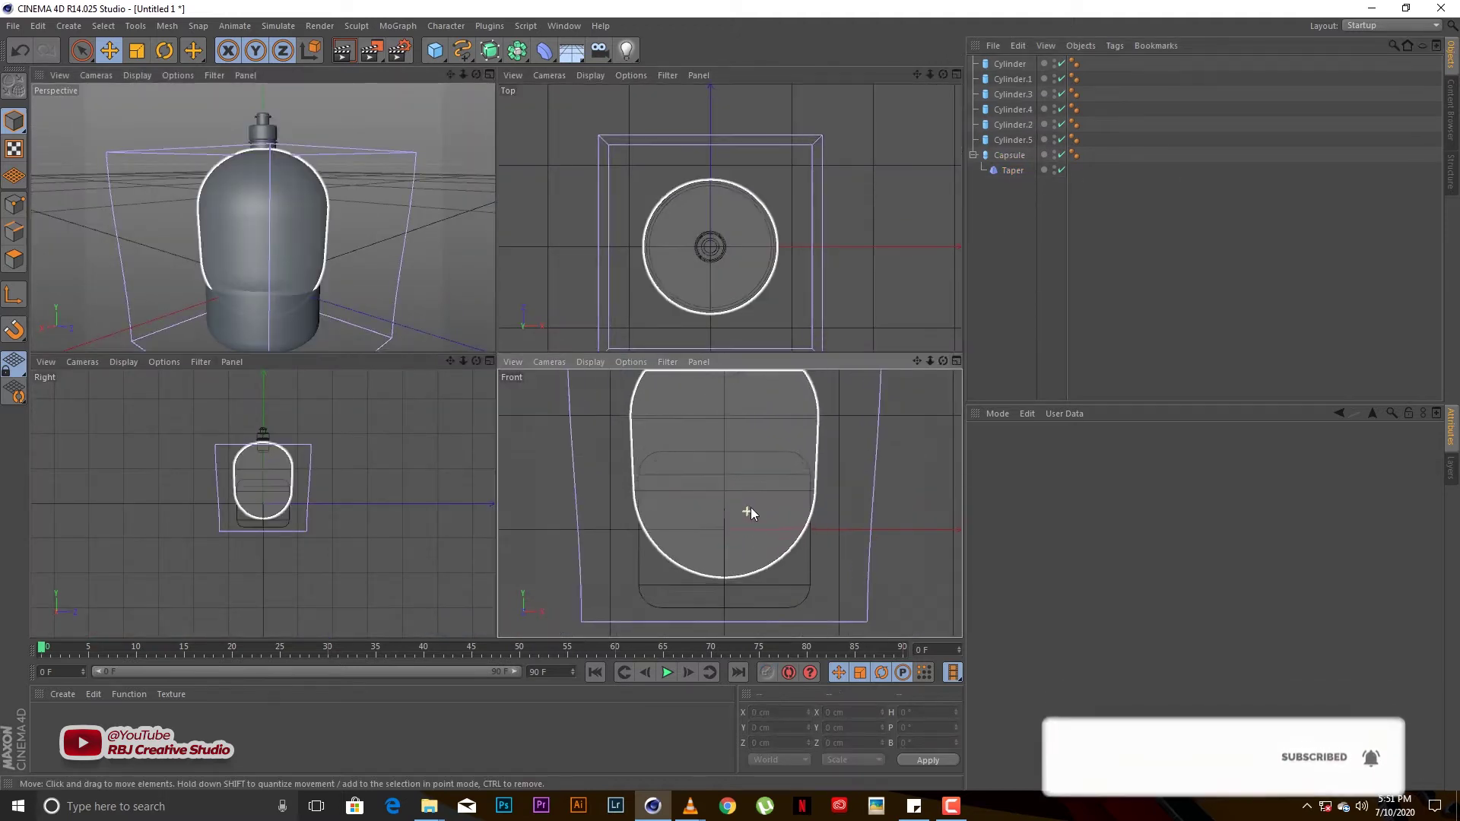
Stretch the lower body cylinder to about 207 cm tall in the Front view
left_click(1013, 140)
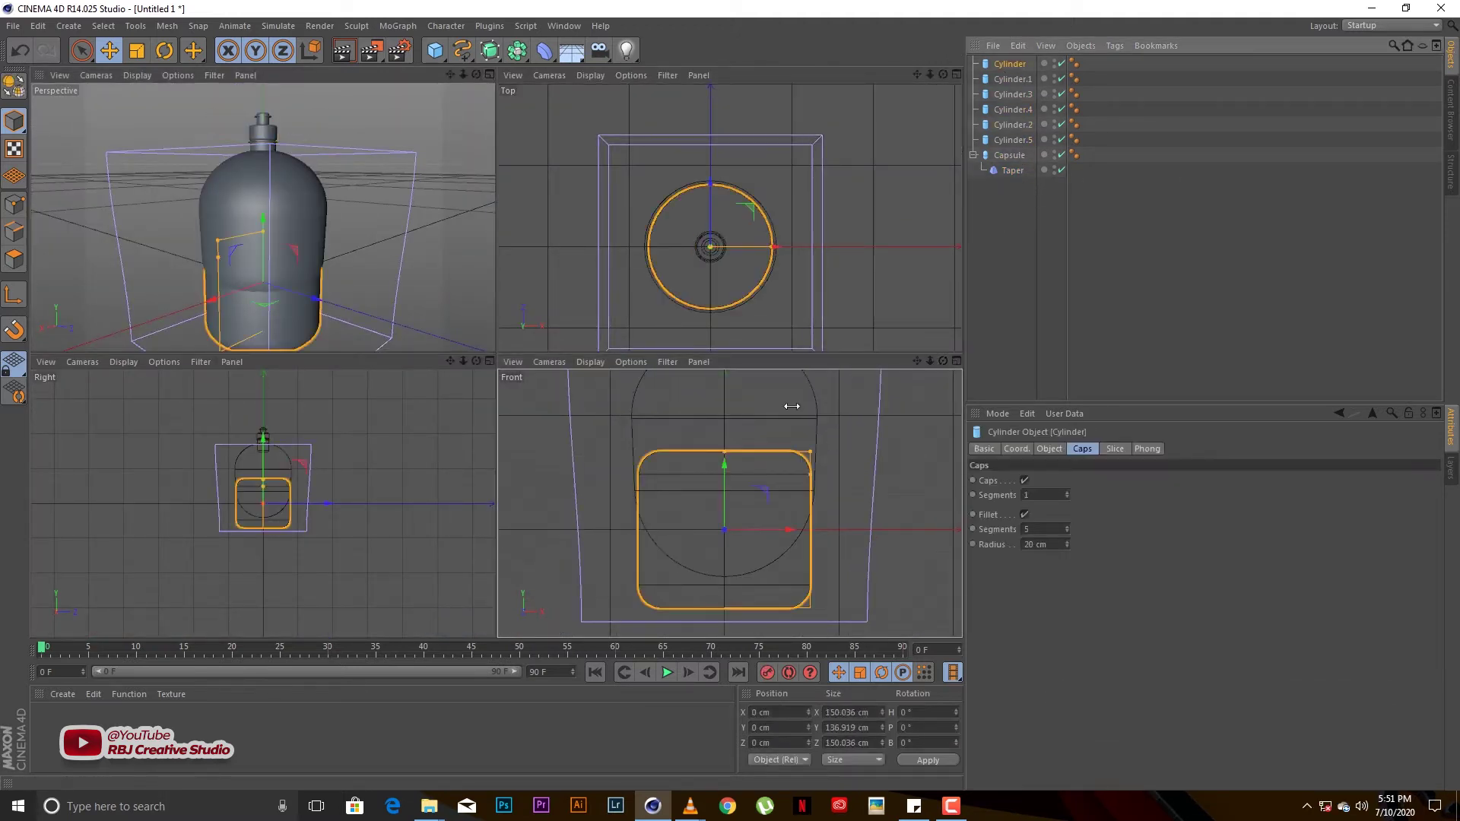
scroll(752, 472, "up", 4)
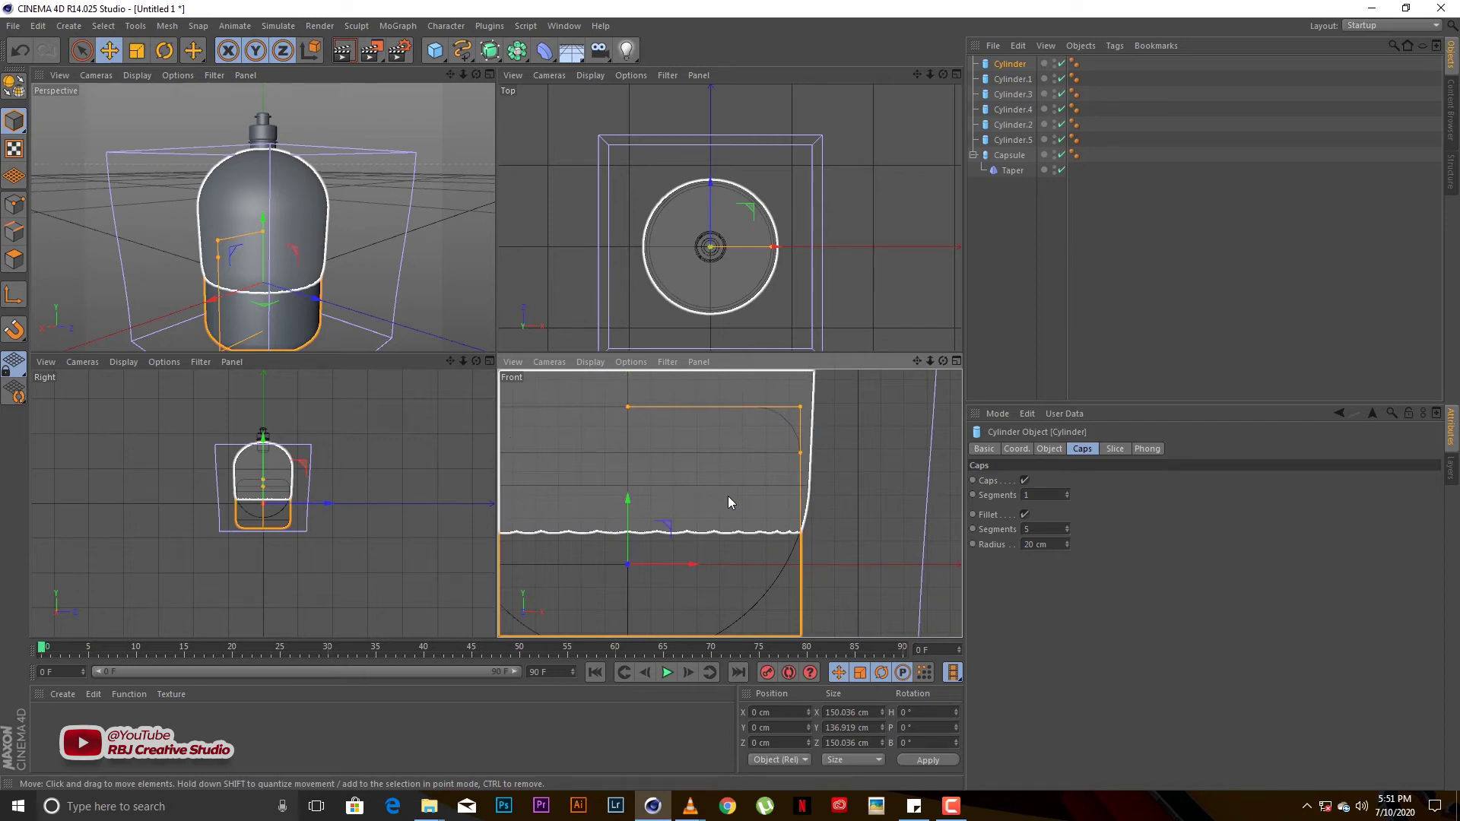
left_click_drag(838, 427, 841, 427)
mouse_move(846, 375)
left_mouse_down()
mouse_move(846, 422)
mouse_move(877, 458)
left_mouse_up()
scroll(869, 467, "up", 5)
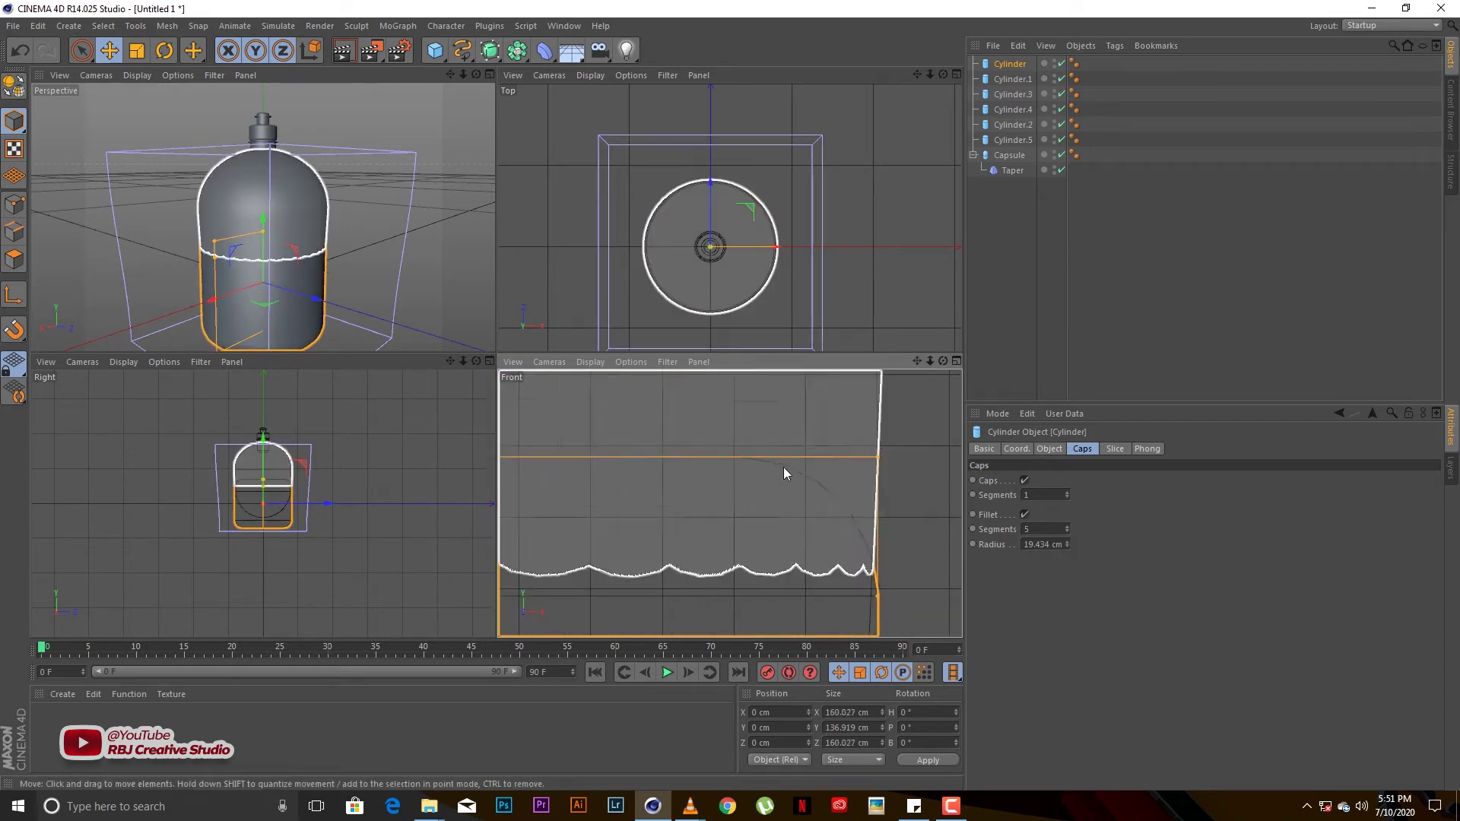
left_click_drag(929, 361, 727, 502)
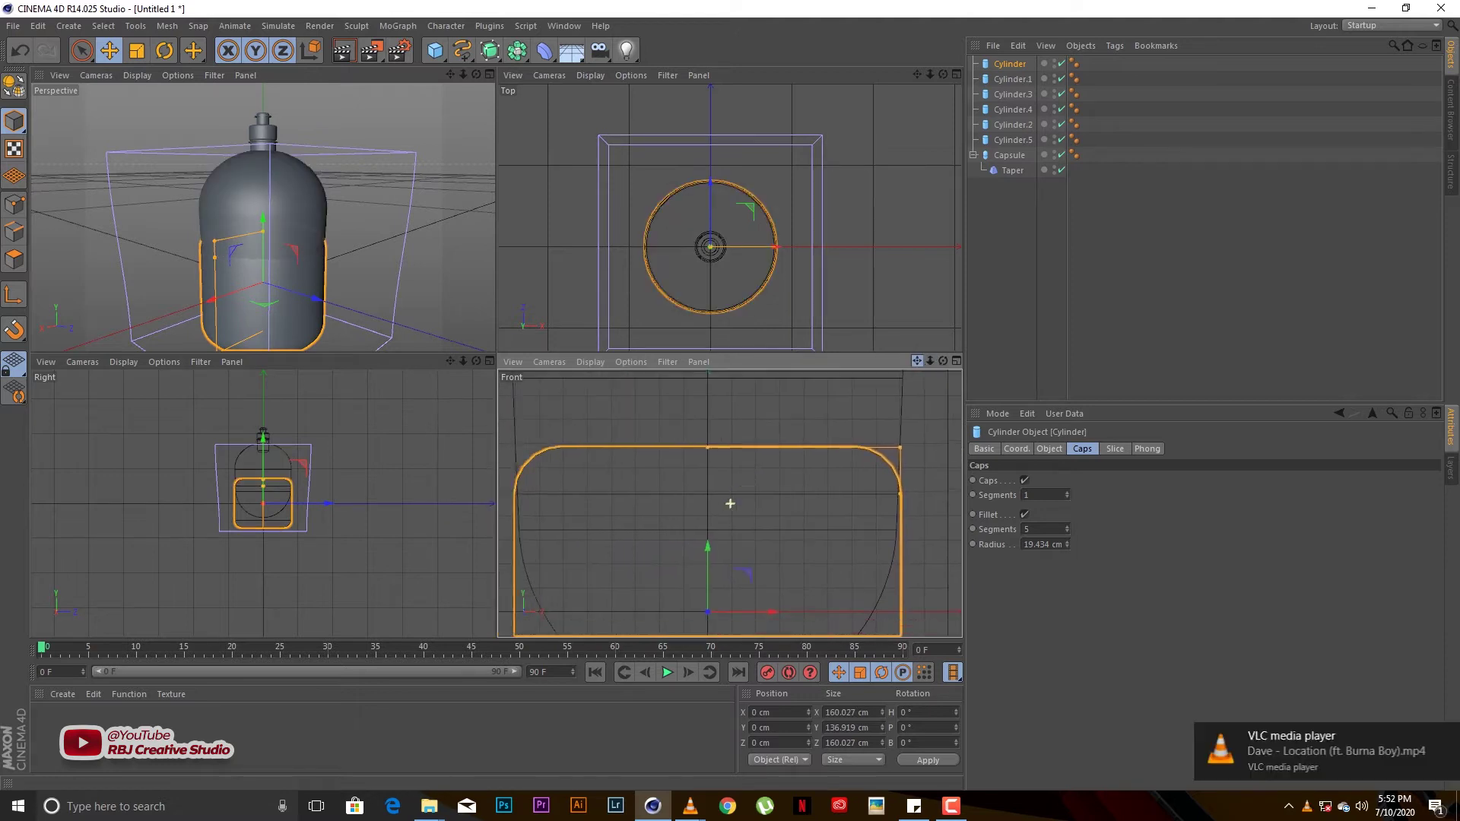
left_click_drag(710, 446, 709, 365)
Set the Taper strength to -6.772% and re-enable the deformer
left_click(909, 319)
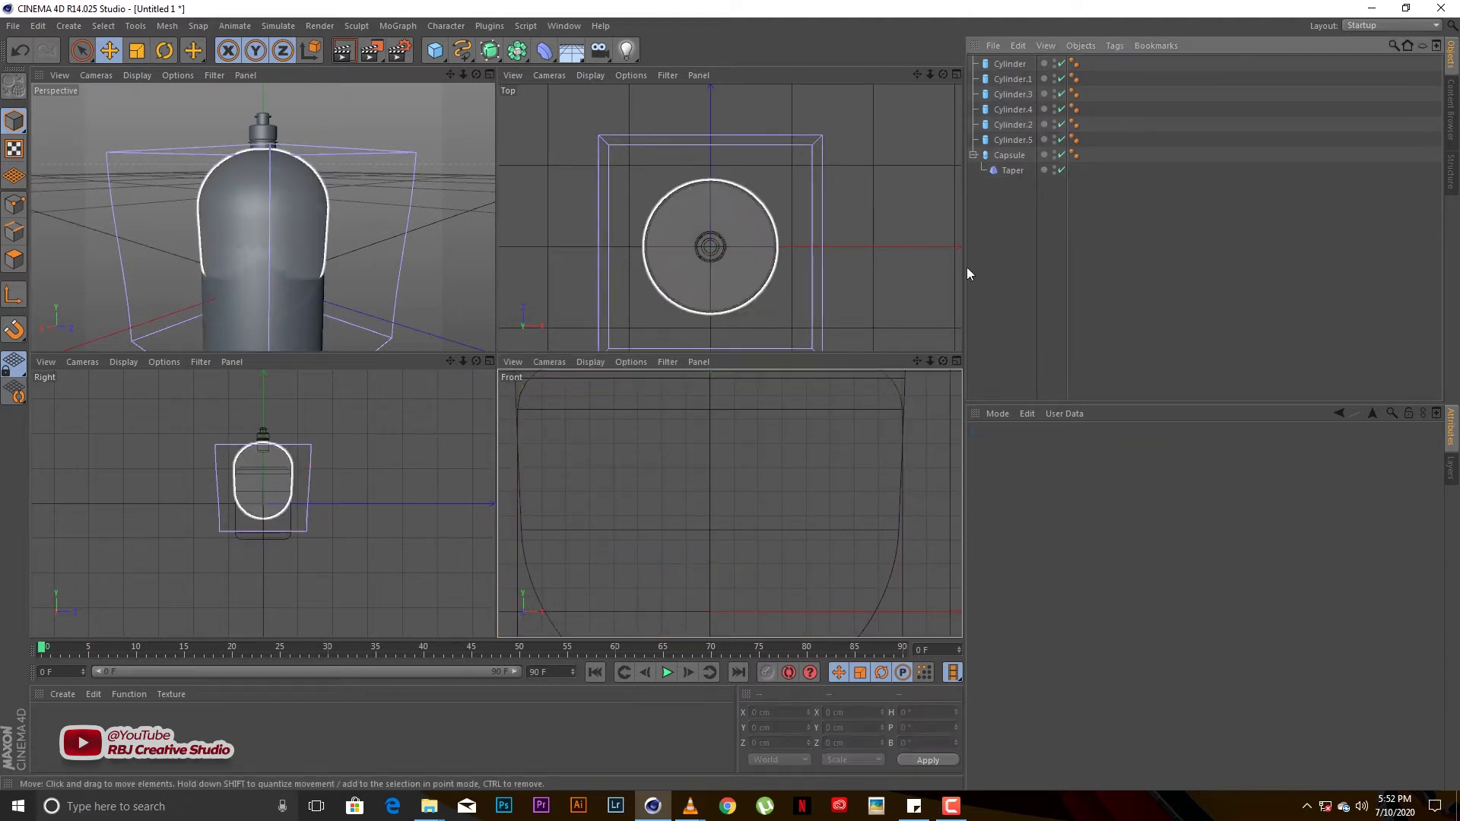
left_click(1012, 170)
scroll(277, 156, "up", 3)
left_click_drag(277, 156, 275, 152)
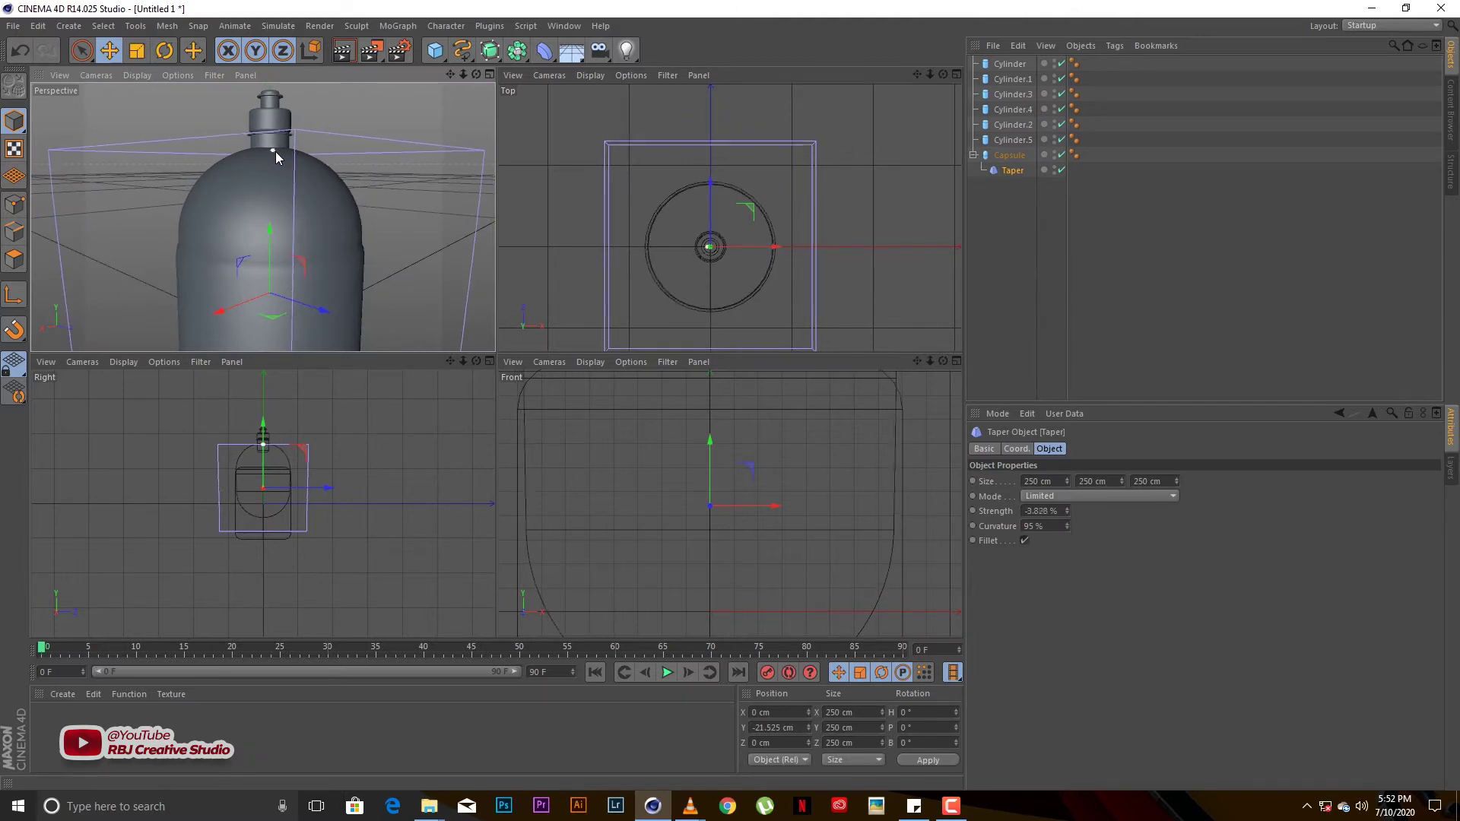
left_click(1060, 170)
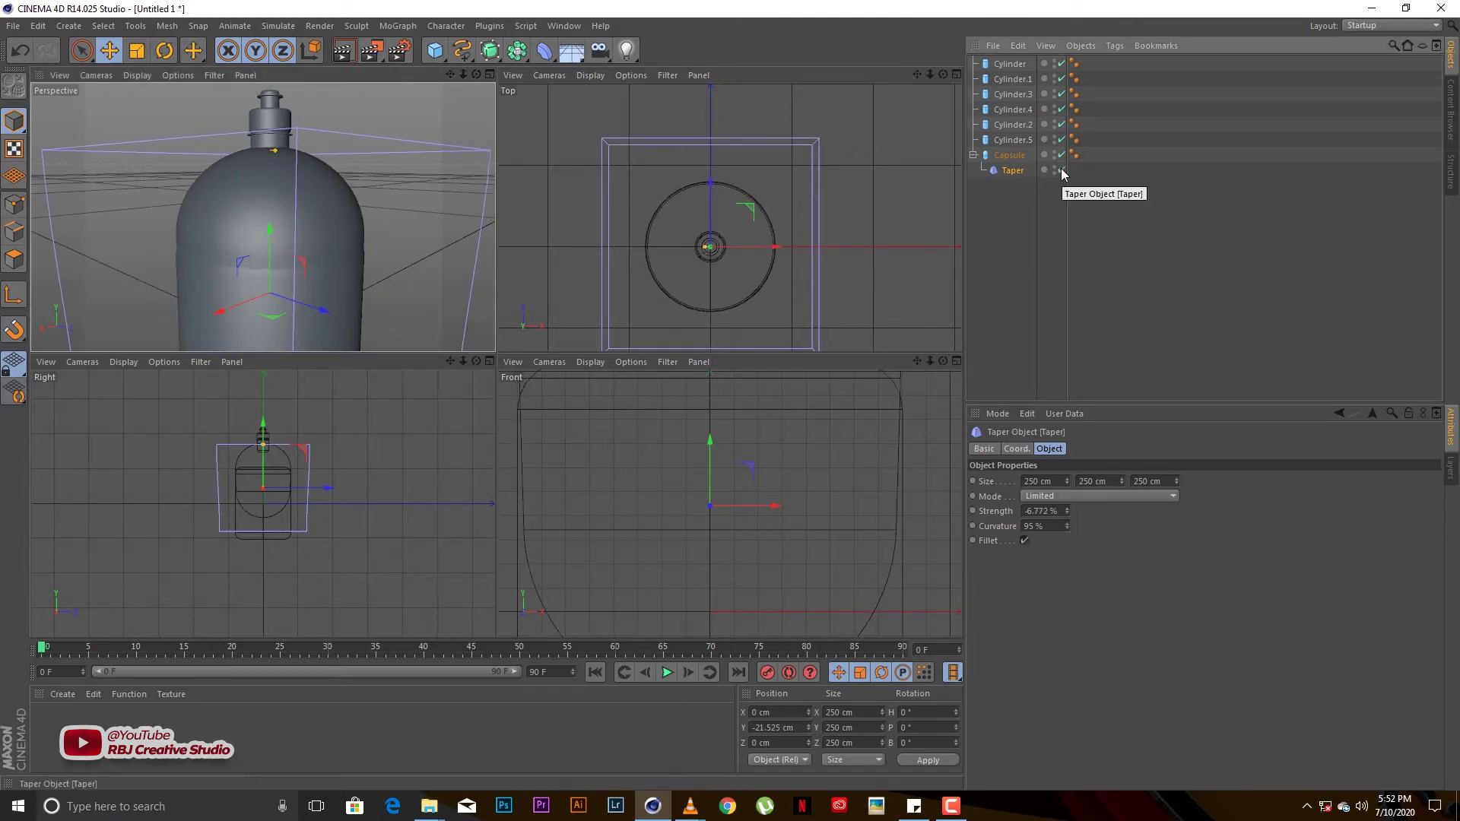
scroll(895, 432, "down", 2)
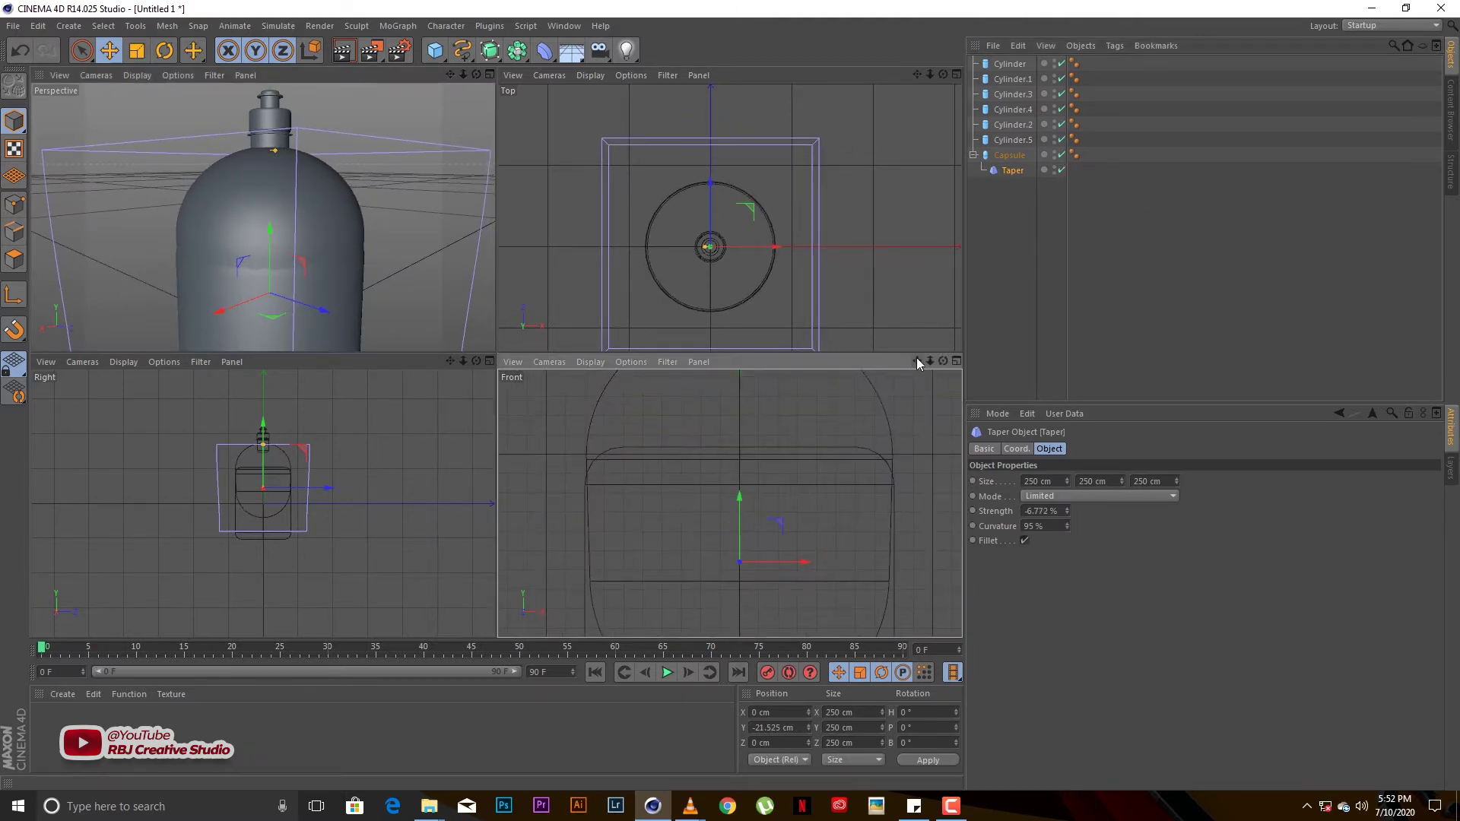
Narrow the lower body cylinder to about 157.6 cm wide
left_click_drag(915, 361, 833, 441)
scroll(818, 463, "down", 2)
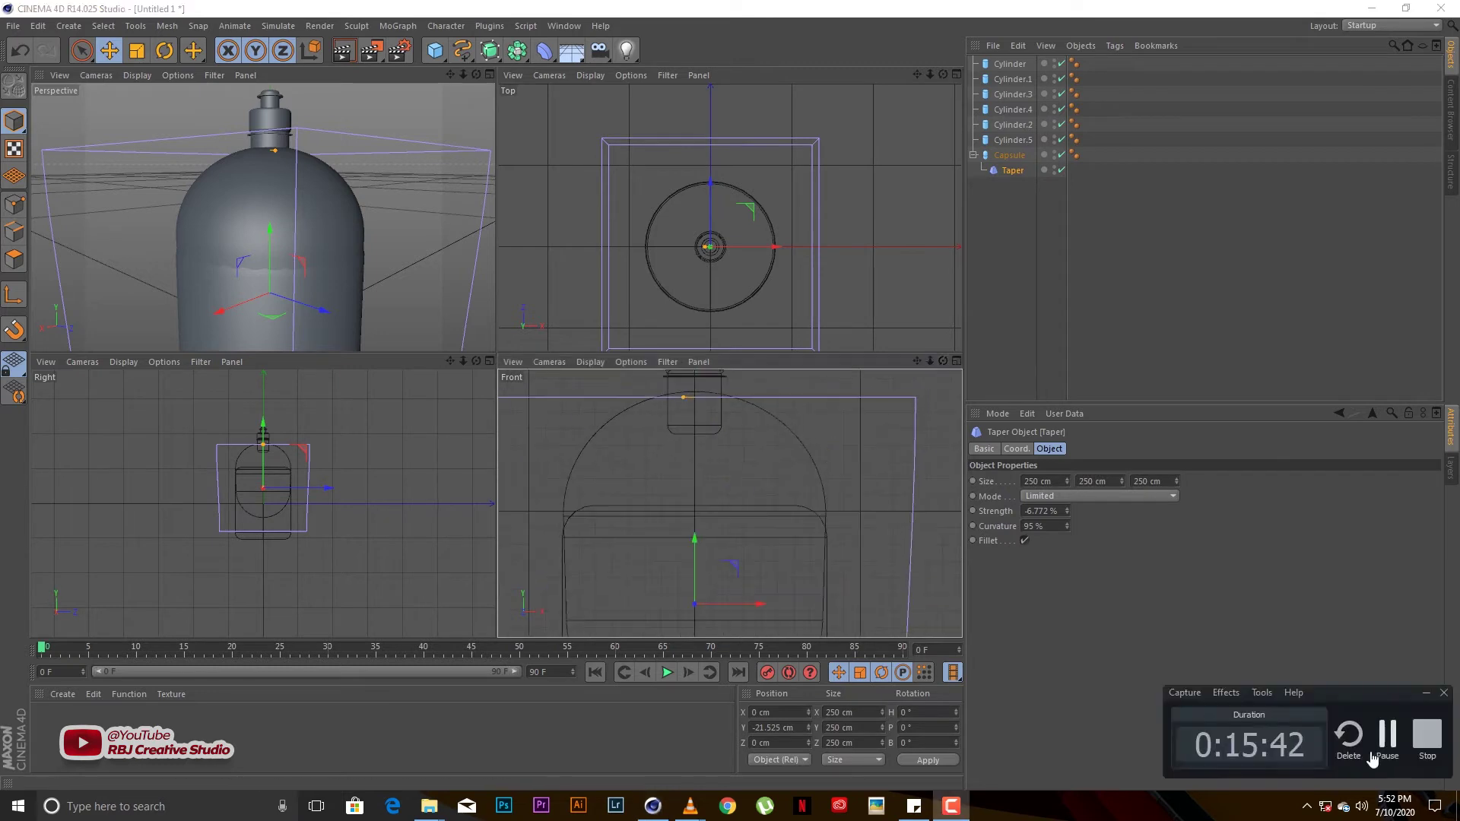
left_click(821, 525)
scroll(874, 456, "up", 5)
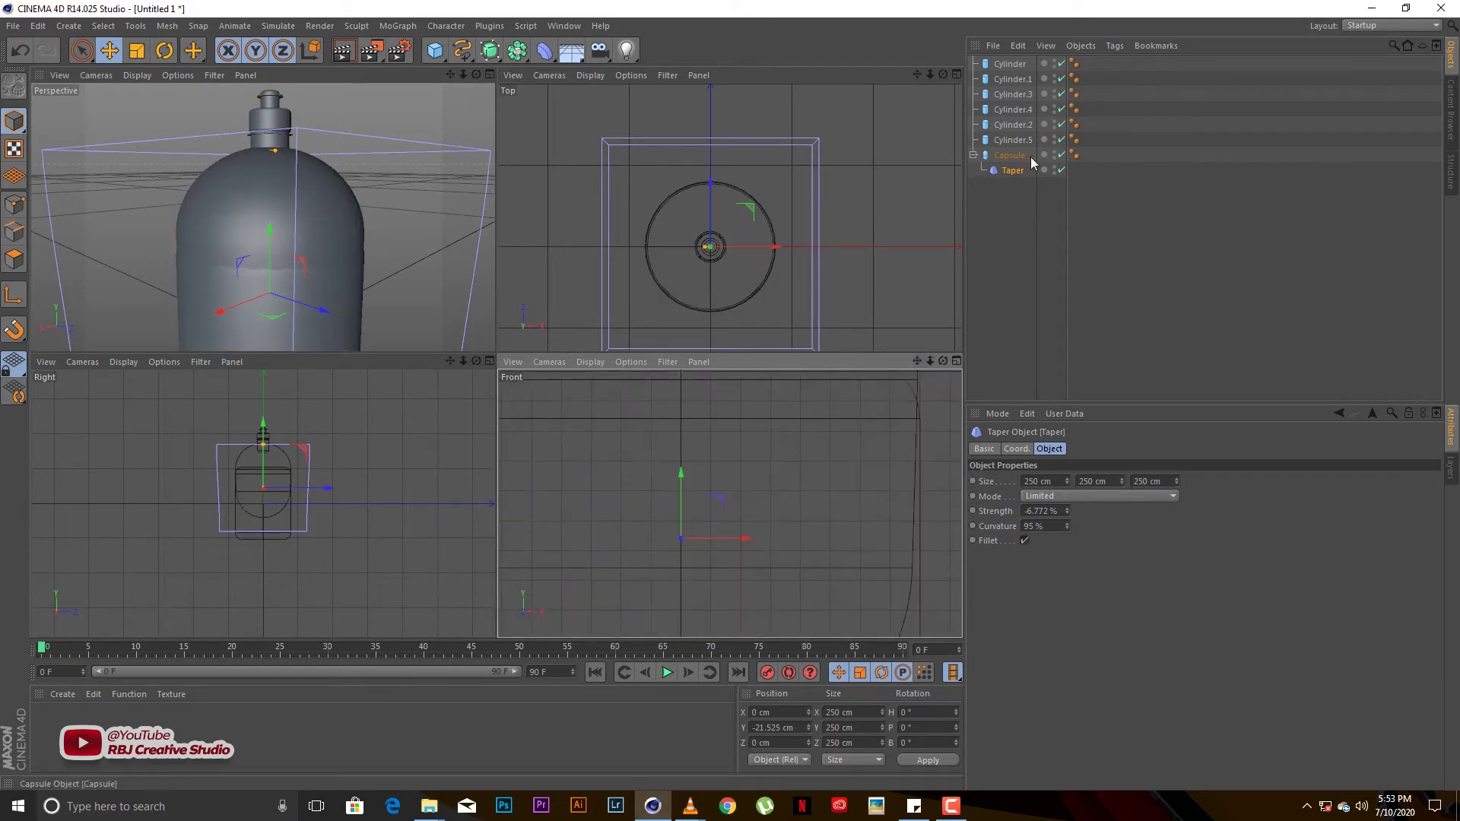
scroll(918, 387, "down", 5)
left_click_drag(916, 361, 730, 503)
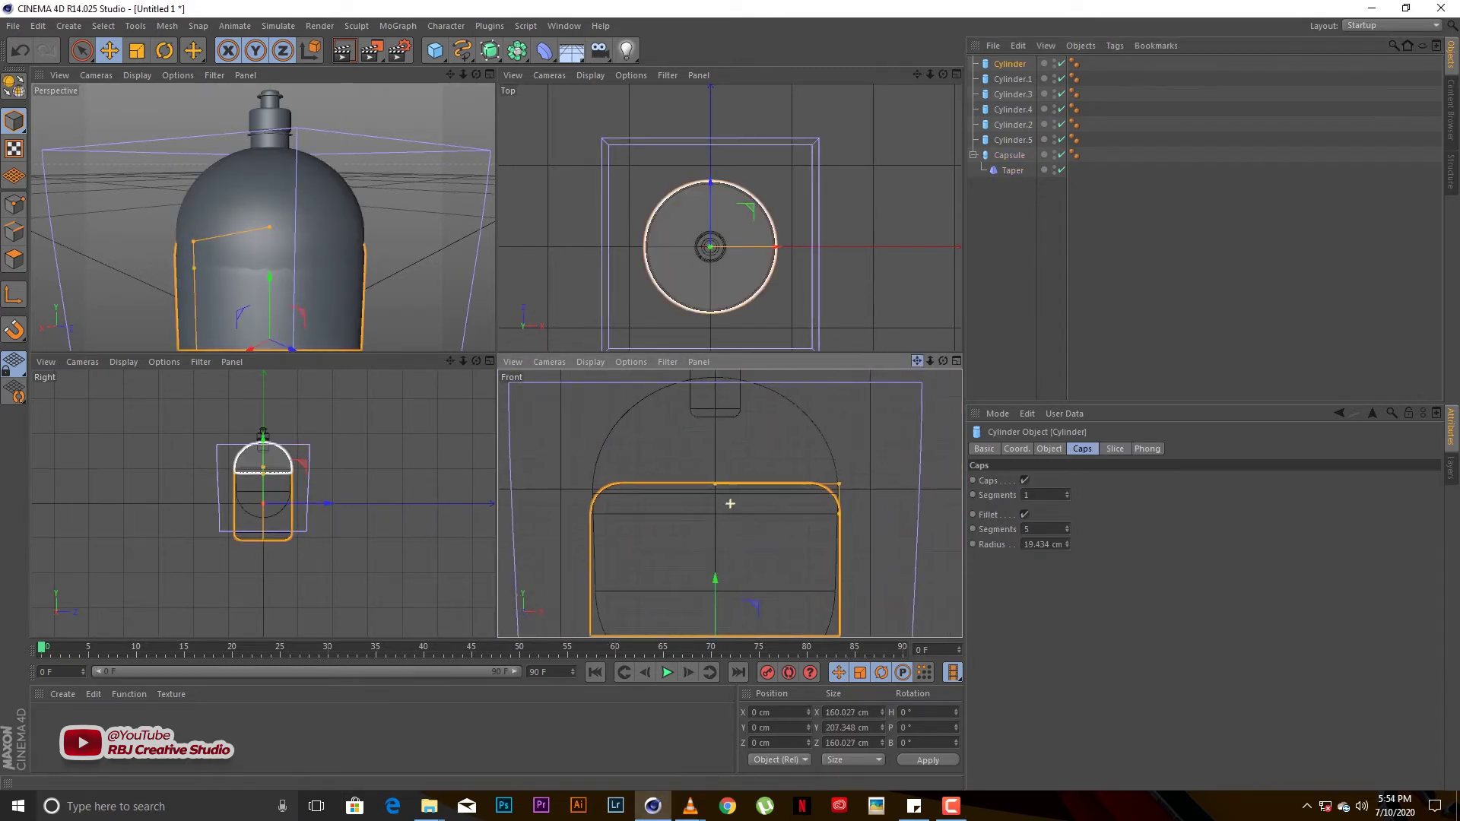
left_click(1109, 326)
left_click(842, 468)
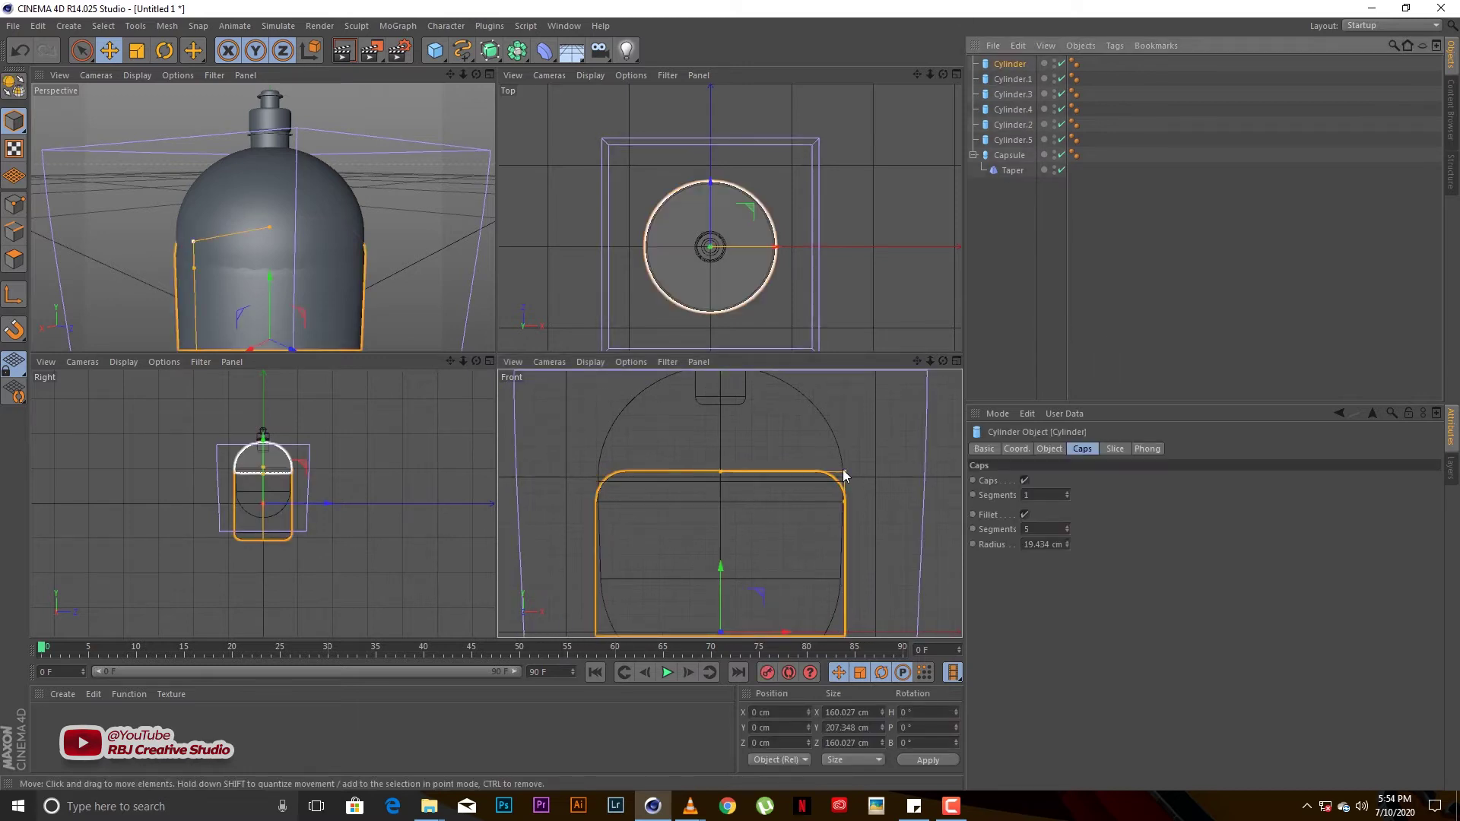
scroll(841, 476, "up", 2)
scroll(829, 463, "up", 4)
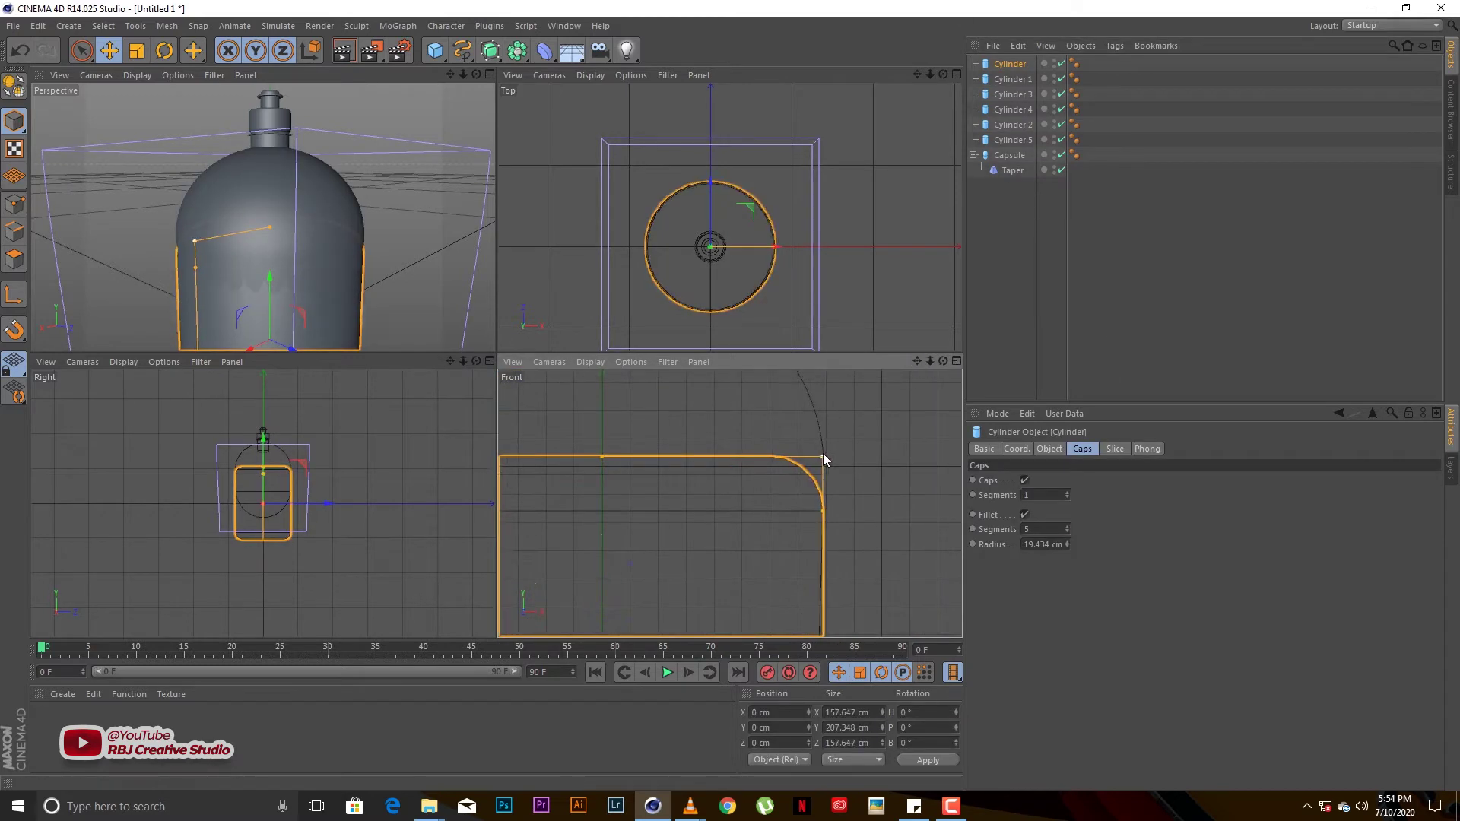
left_click(1007, 373)
scroll(783, 456, "down", 3)
scroll(391, 271, "down", 2)
Preview a quick render of the bottle and inspect the neck cylinders
middle_click(391, 271)
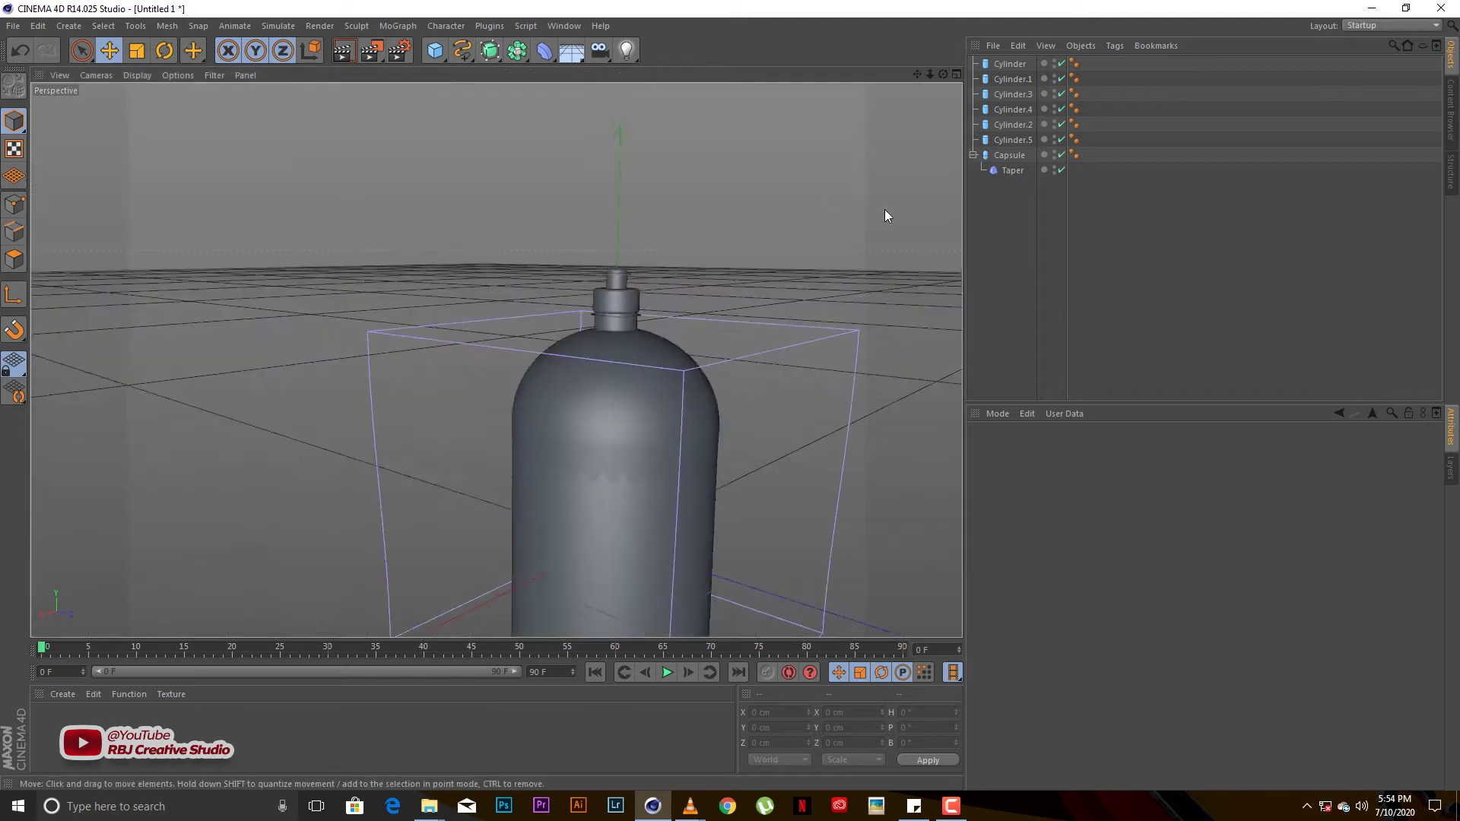
left_click_drag(804, 244, 531, 237, "alt")
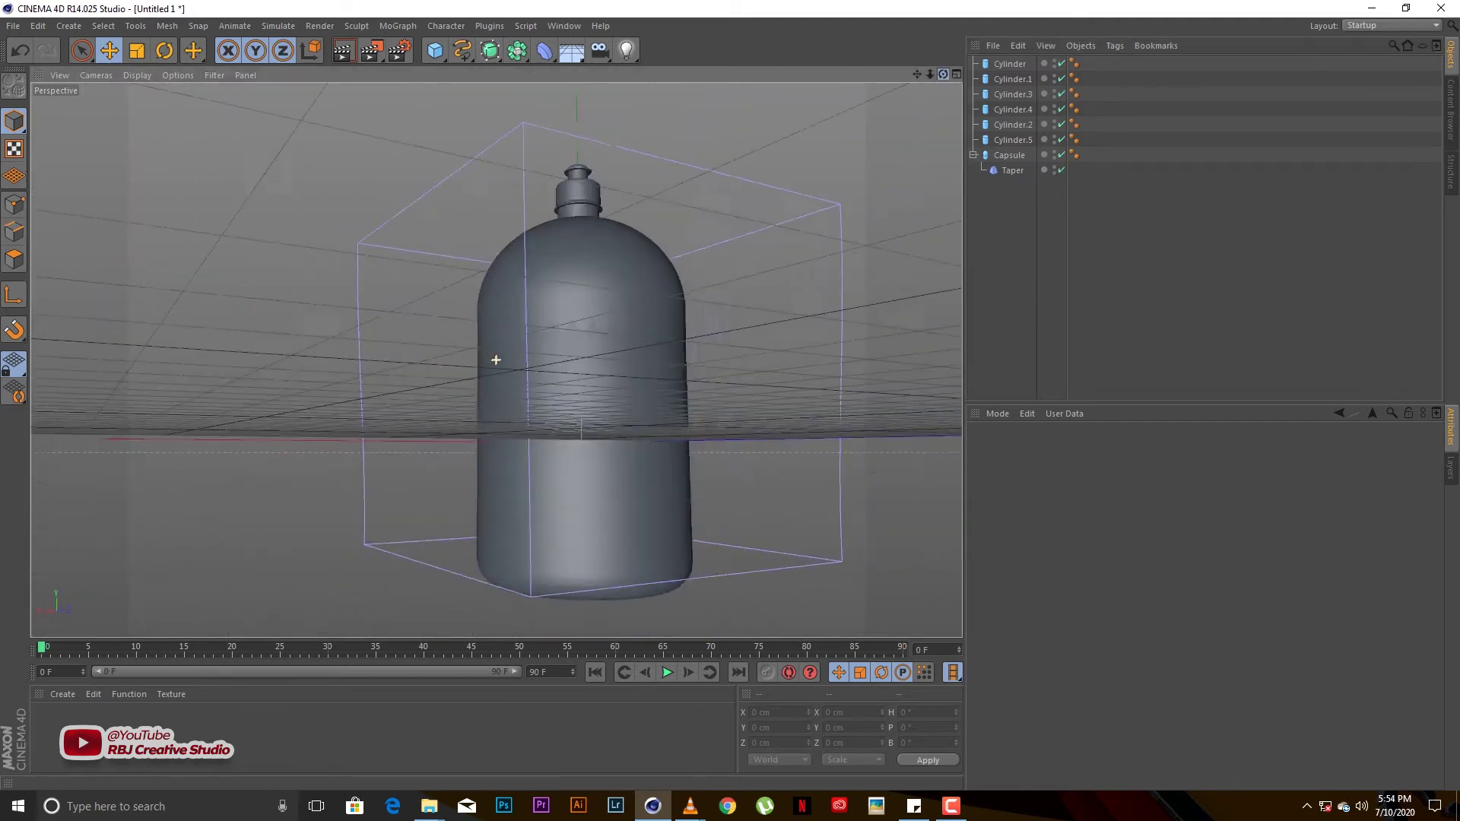
key("ctrl+r")
left_click_drag(929, 74, 666, 205)
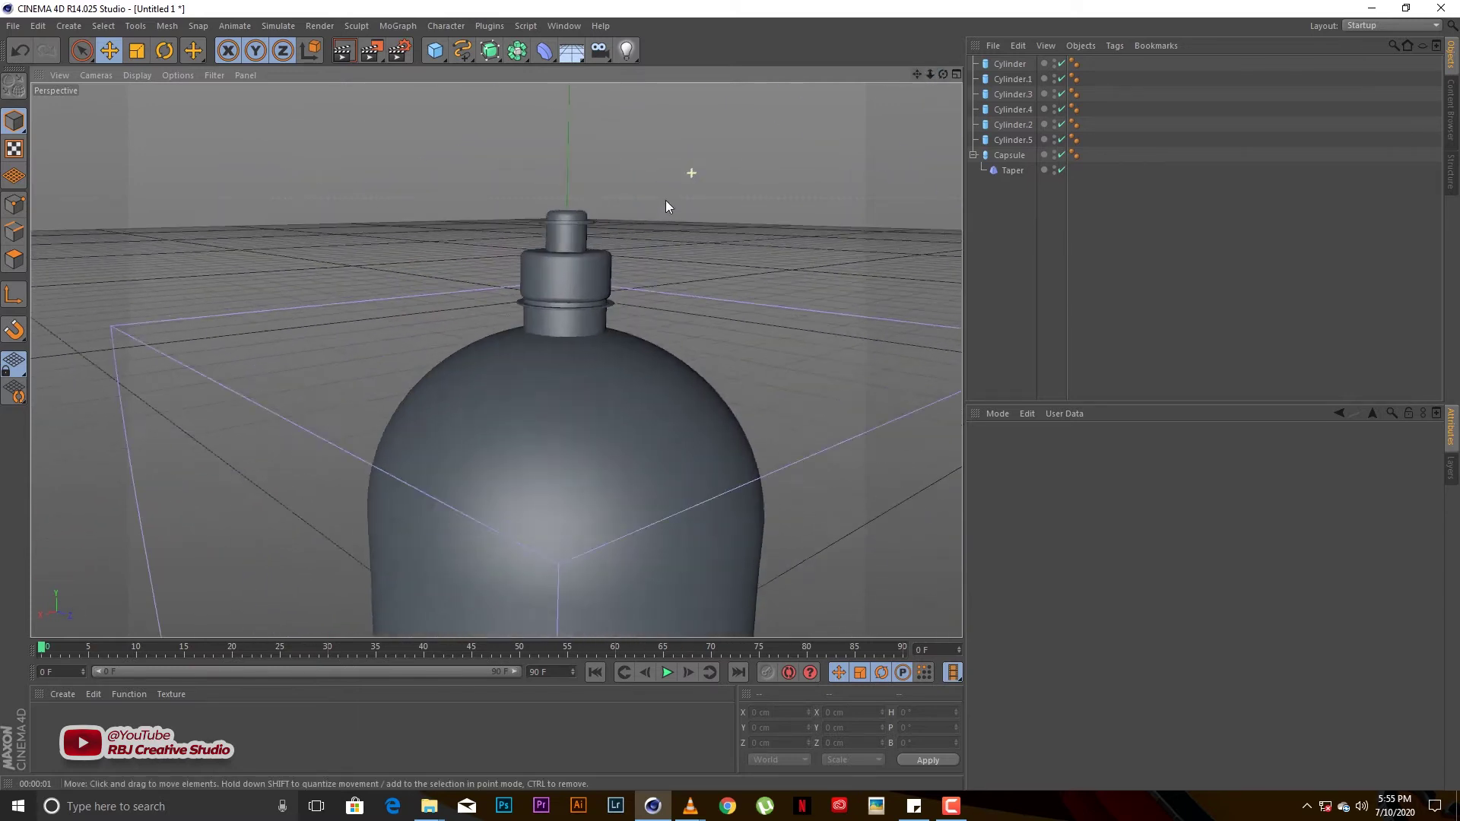
left_click(1016, 142)
left_click(1012, 79)
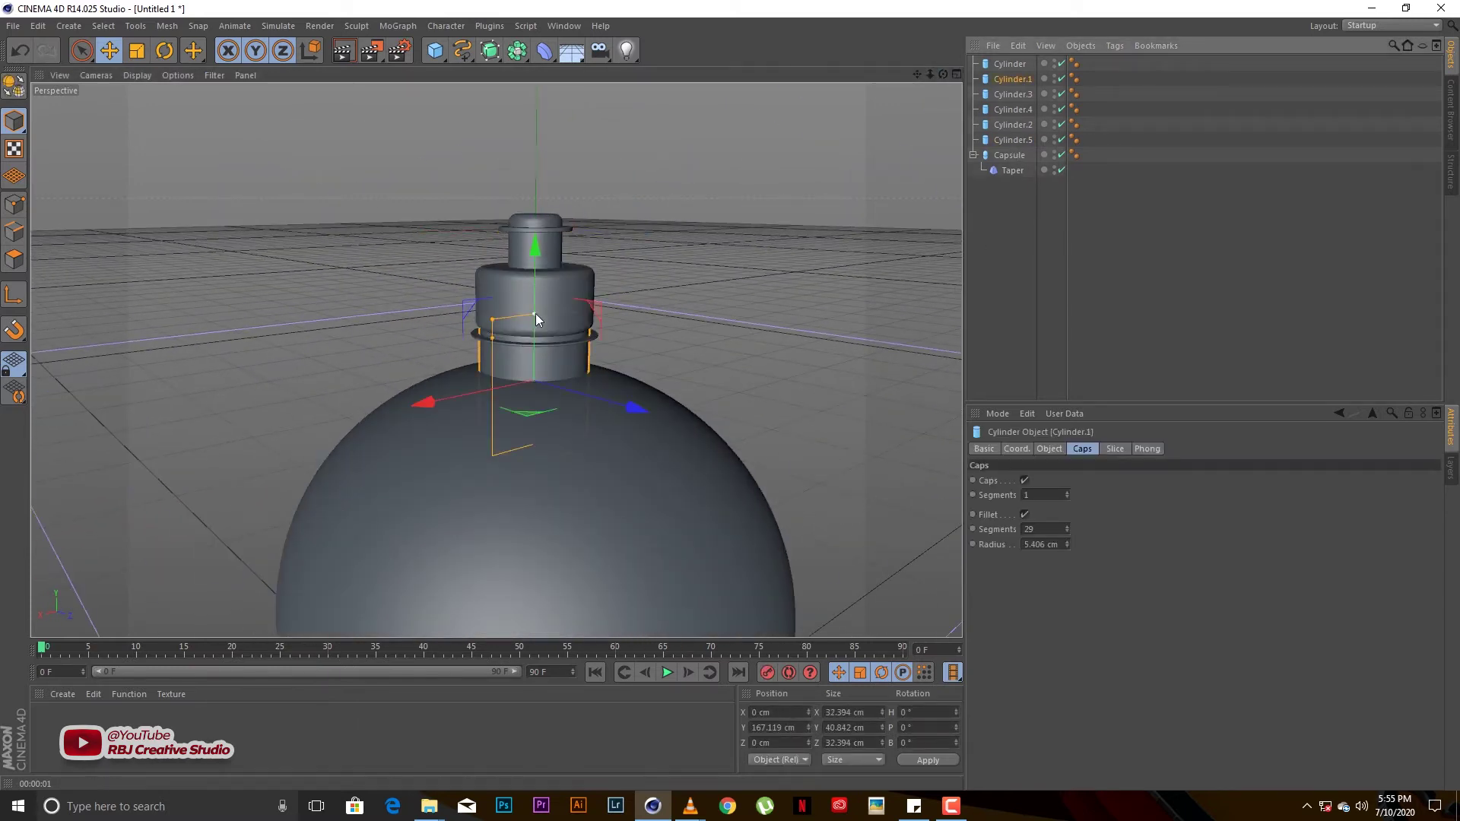
left_click(1014, 94)
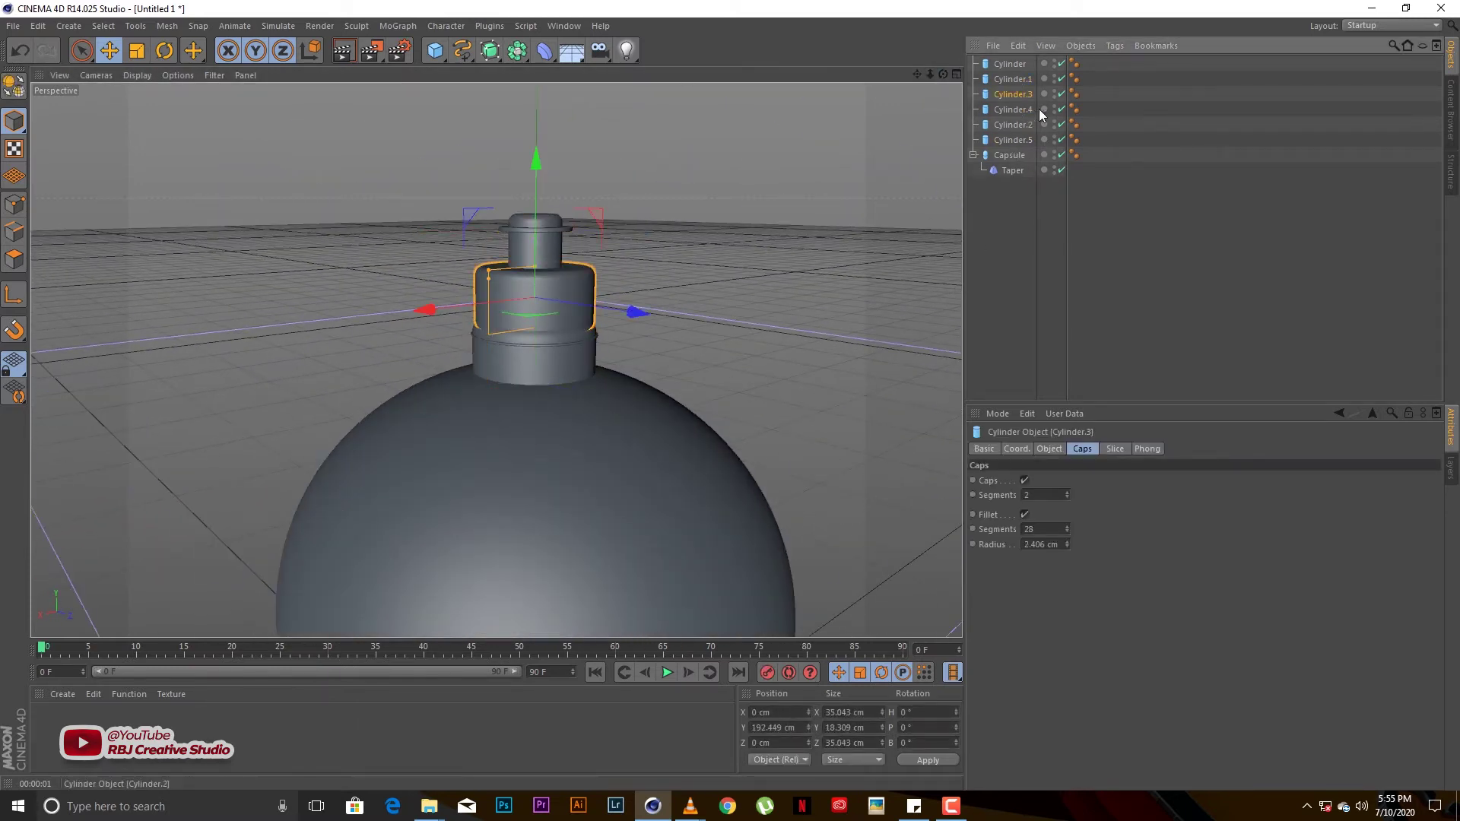
left_click(485, 269)
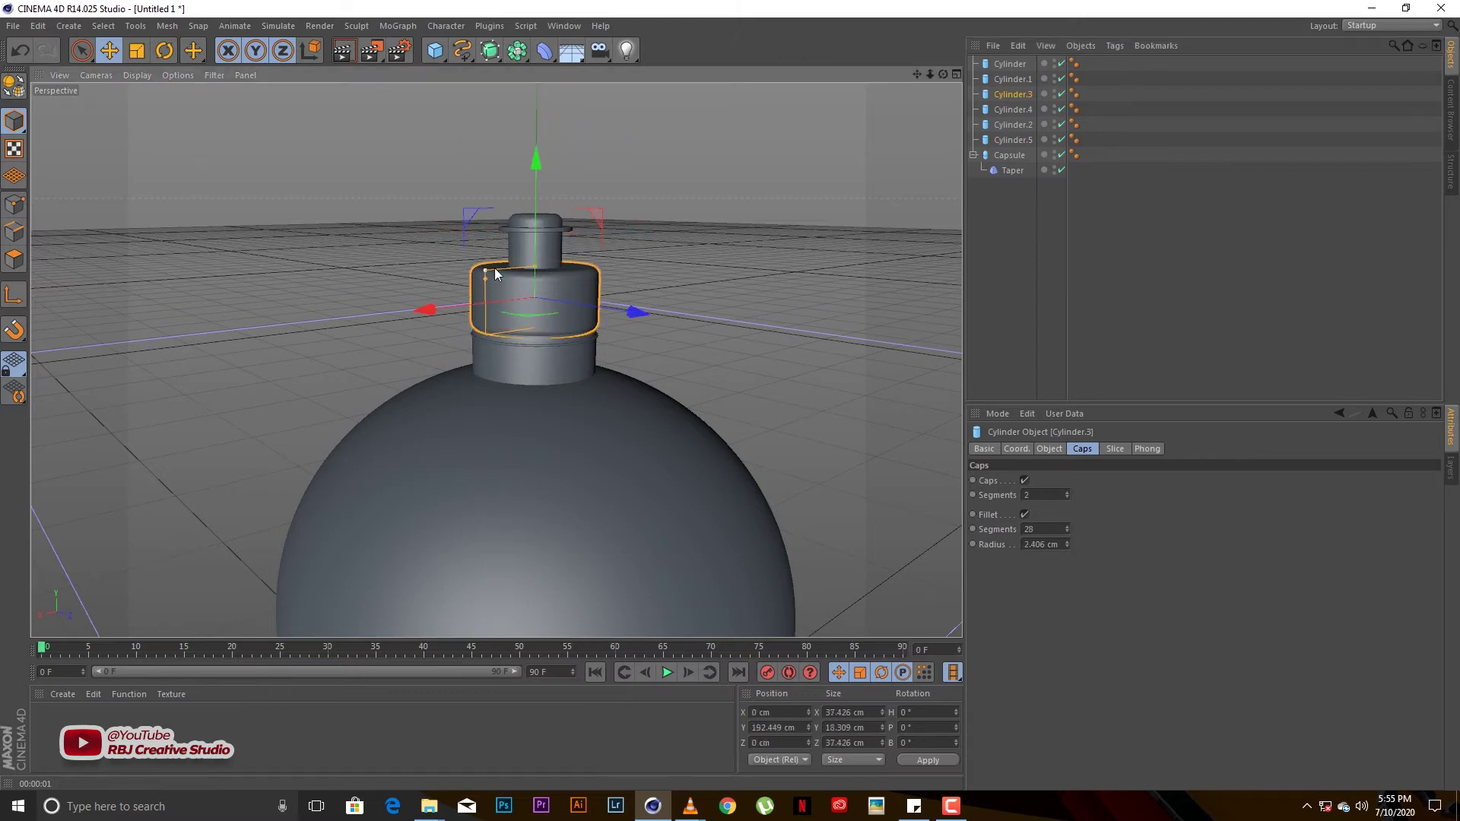
scroll(533, 404, "up", 3)
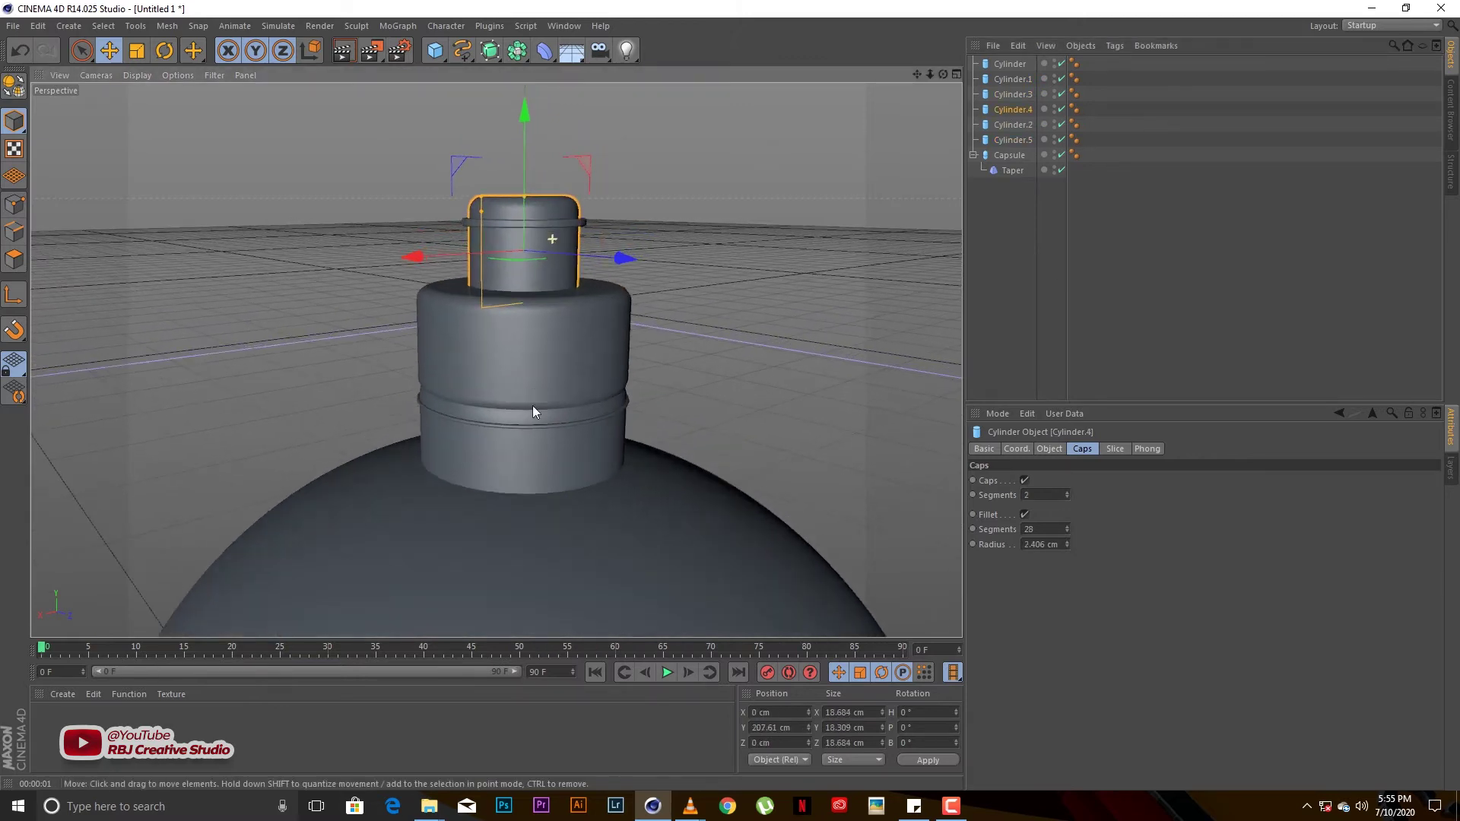
Set Cylinder.2's rotation segments to 105
left_click(1021, 110)
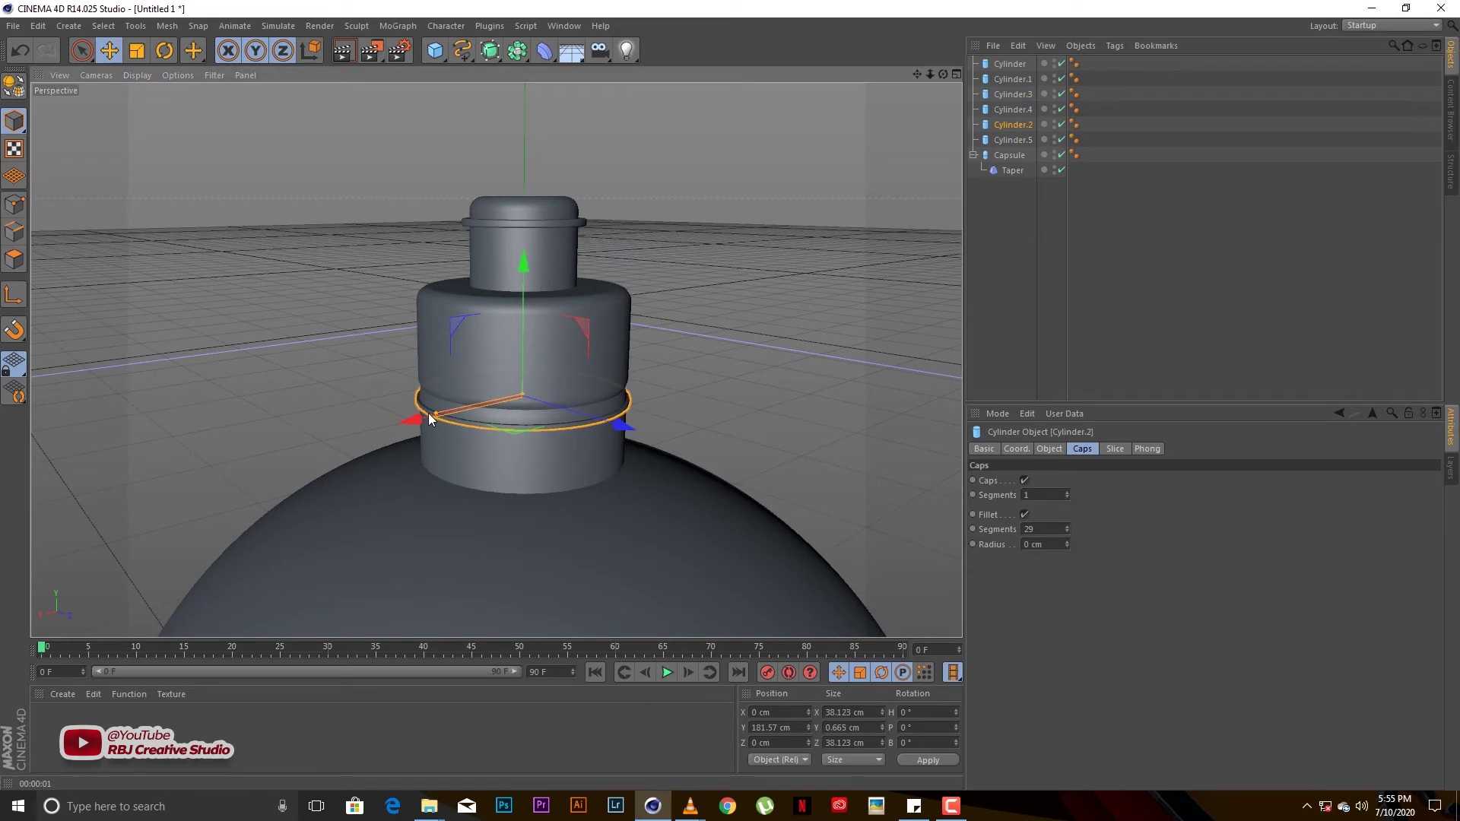
scroll(437, 416, "up", 1)
scroll(437, 416, "up", 3)
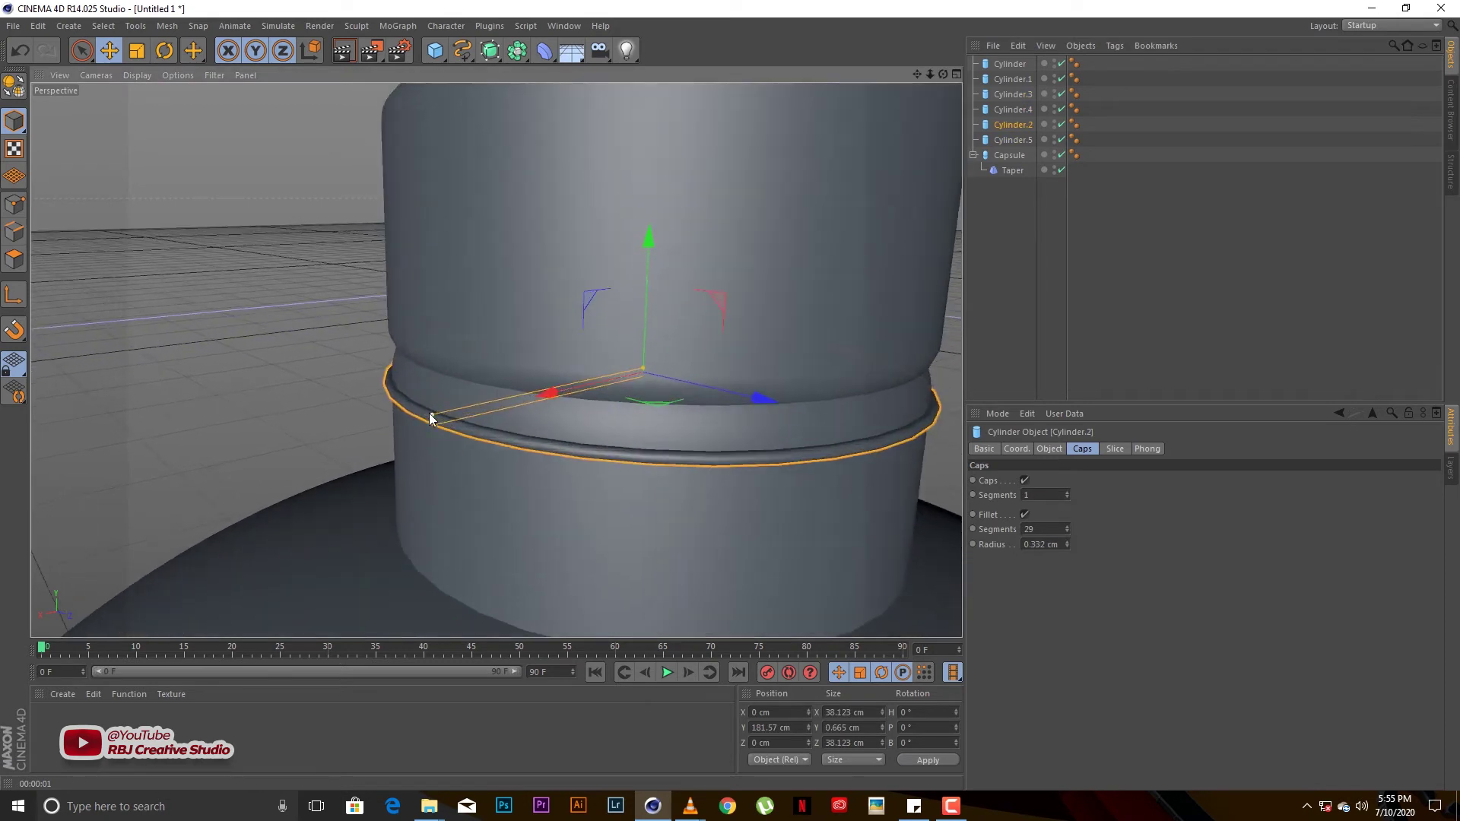
left_click(1049, 448)
left_click_drag(1103, 526, 1102, 508)
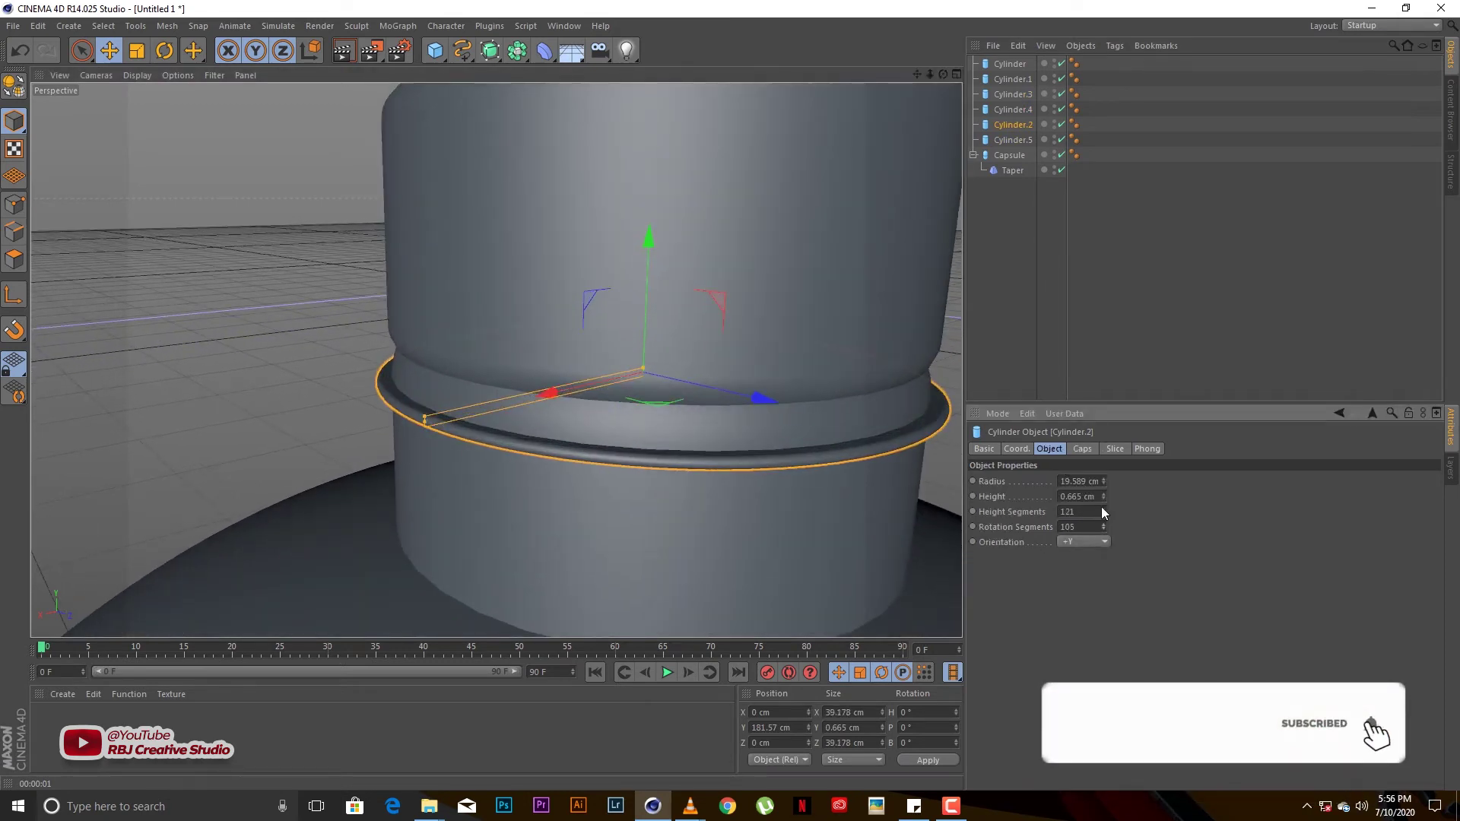
scroll(494, 358, "down", 3)
scroll(494, 357, "down", 3)
Set Cylinder.5's cap fillet radius to 0 cm for flat edges
left_click(1013, 140)
left_click(1082, 449)
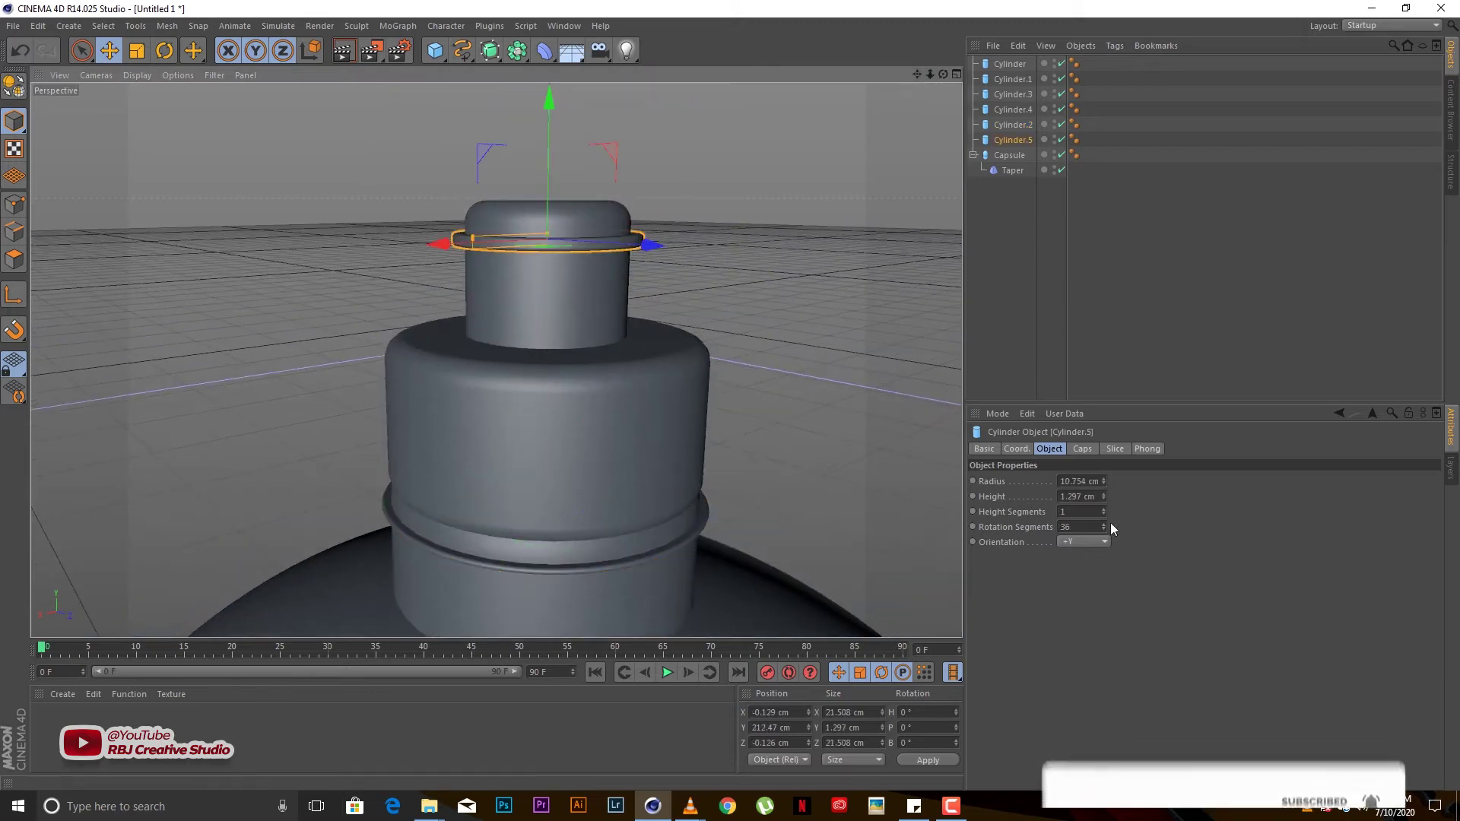
left_click_drag(472, 238, 473, 251)
scroll(517, 281, "down", 3)
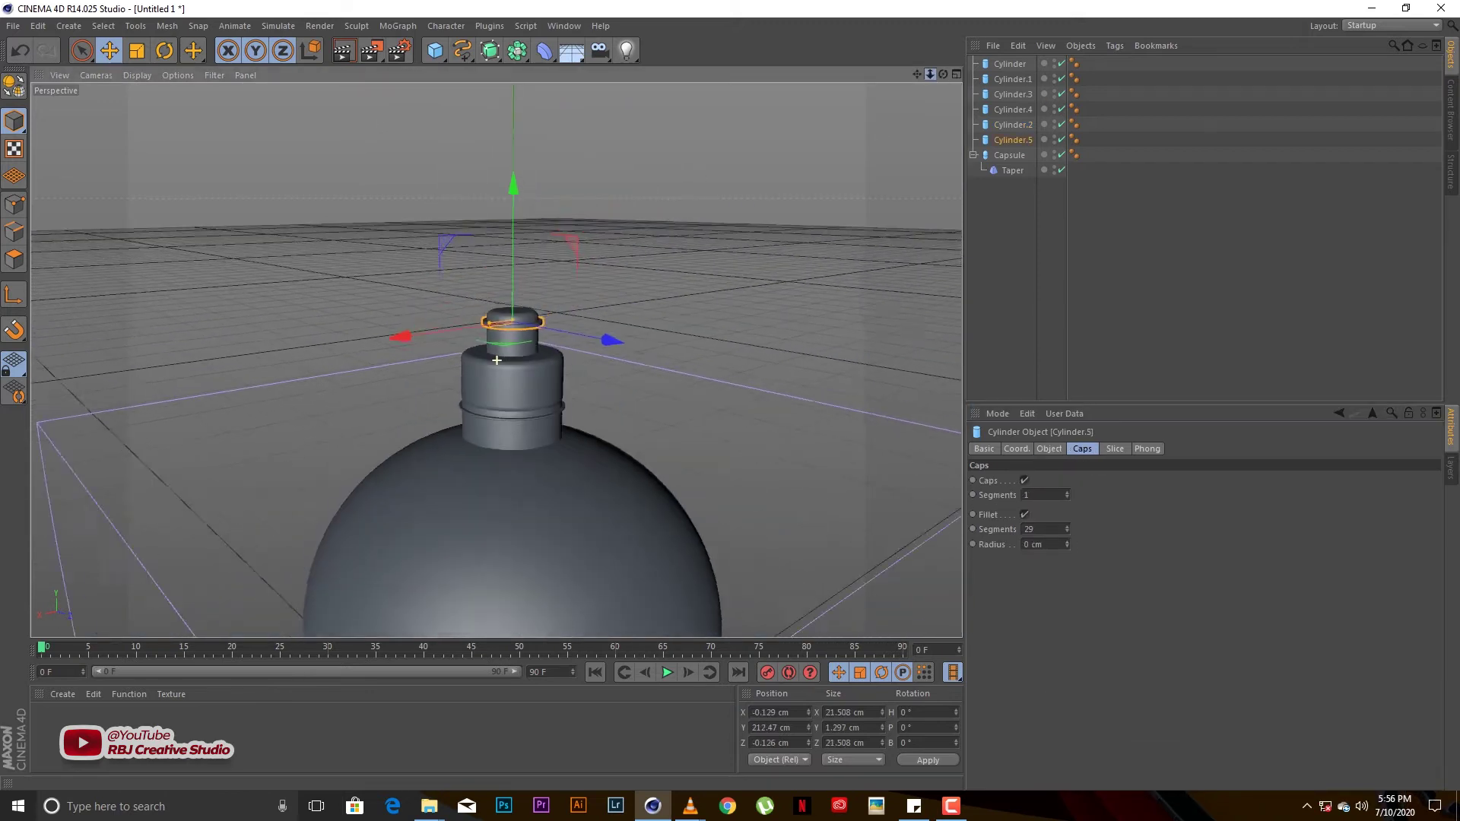
scroll(535, 294, "down", 2)
scroll(535, 293, "up", 5)
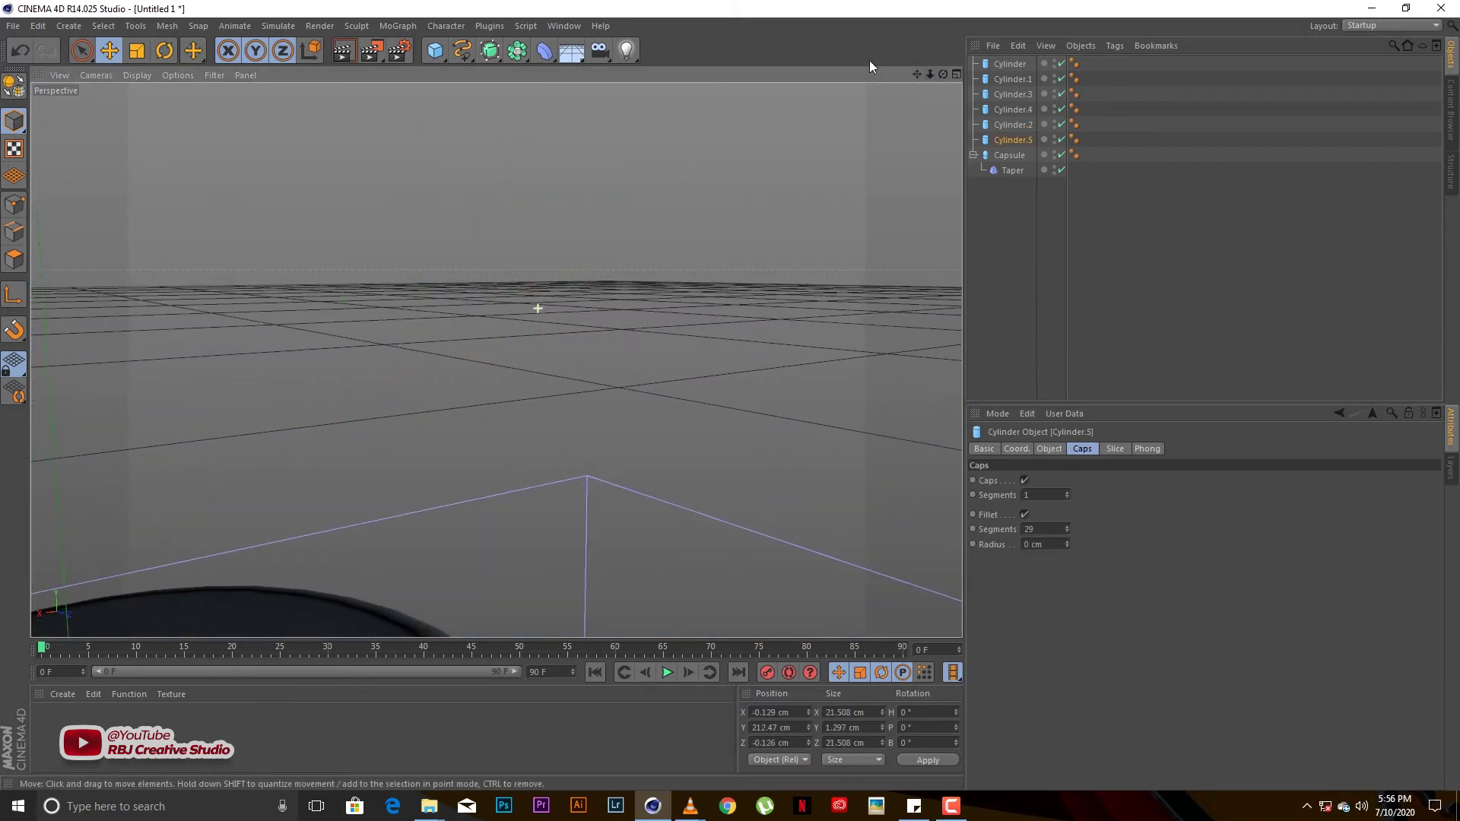
left_click(496, 360)
left_click_drag(916, 74, 832, 71)
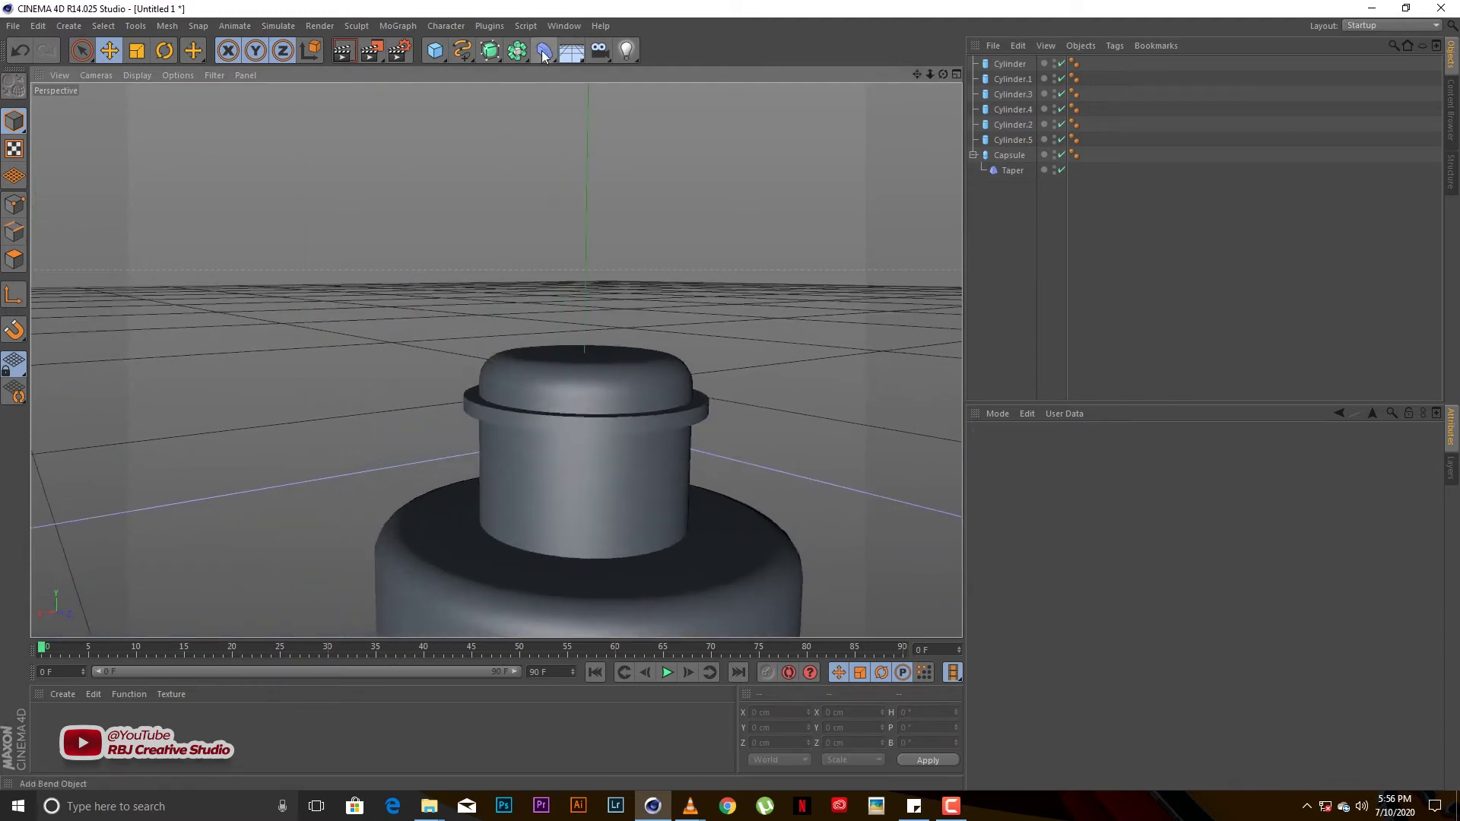
Add a Taper deformer, duplicate the upper ring as Cylinder.6, and nest the Taper under it
left_click(543, 51)
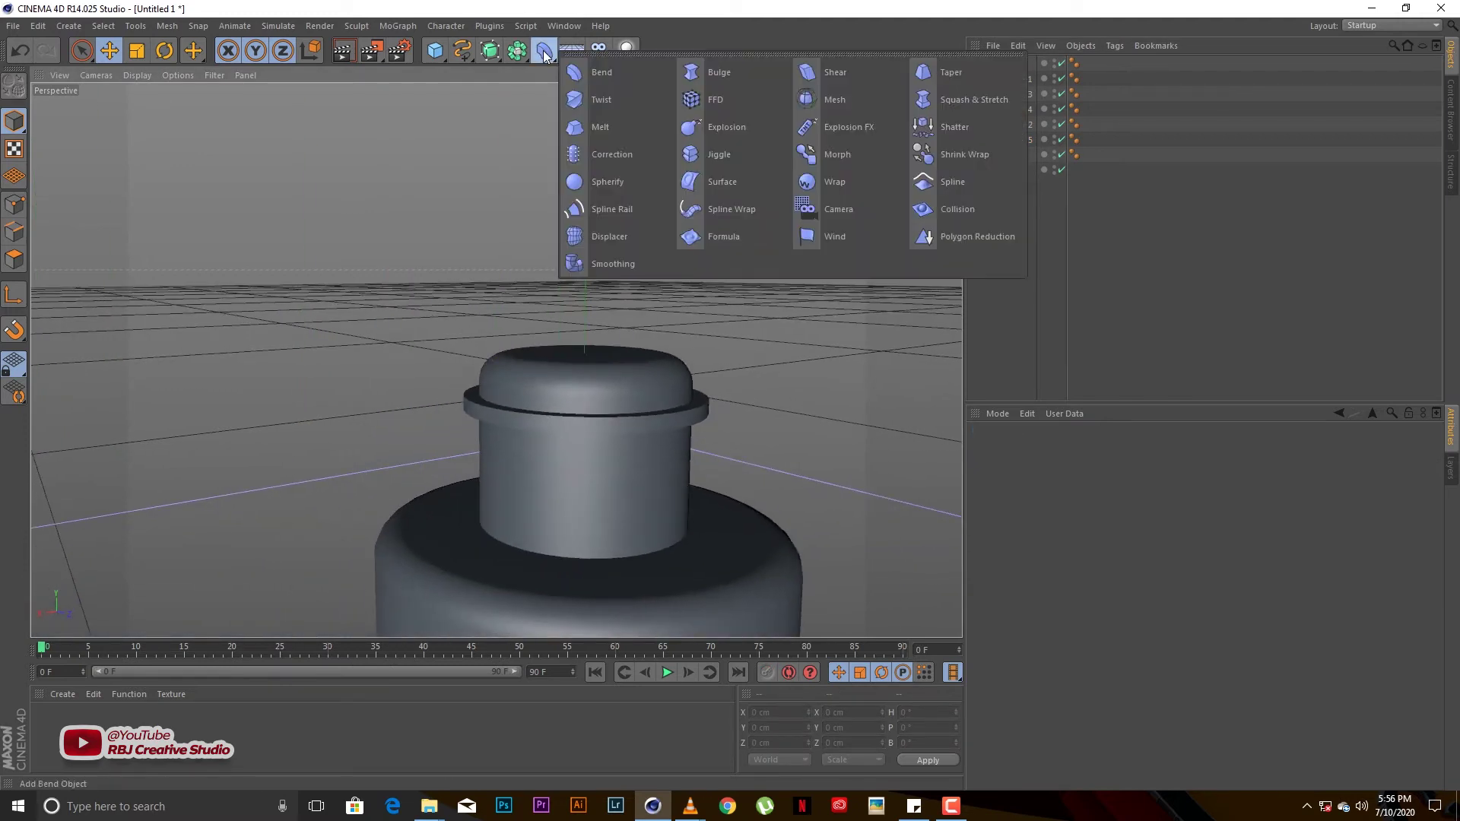
left_click(942, 71)
left_click(1012, 154)
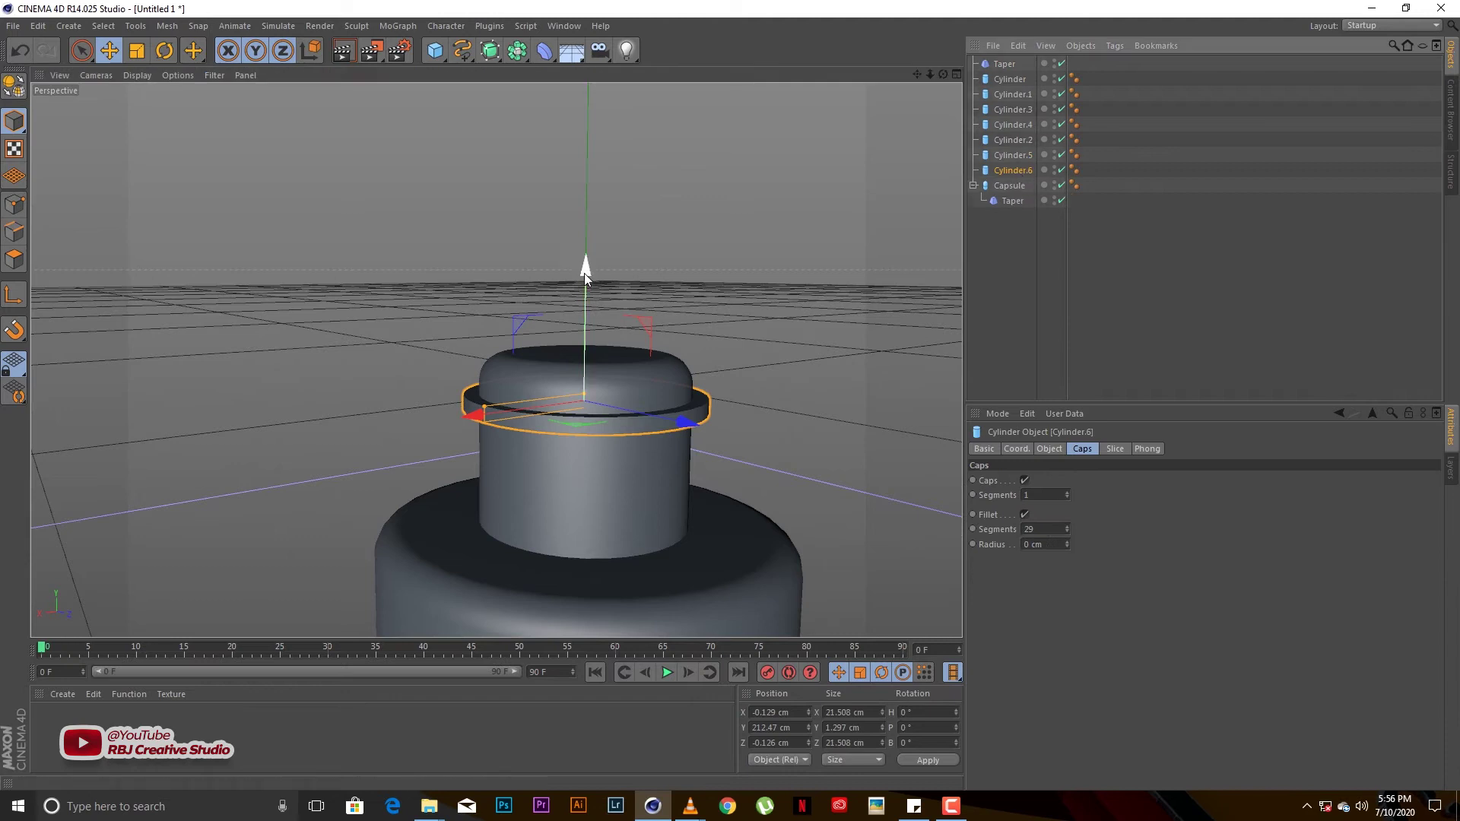
left_click_drag(586, 270, 590, 270, "ctrl")
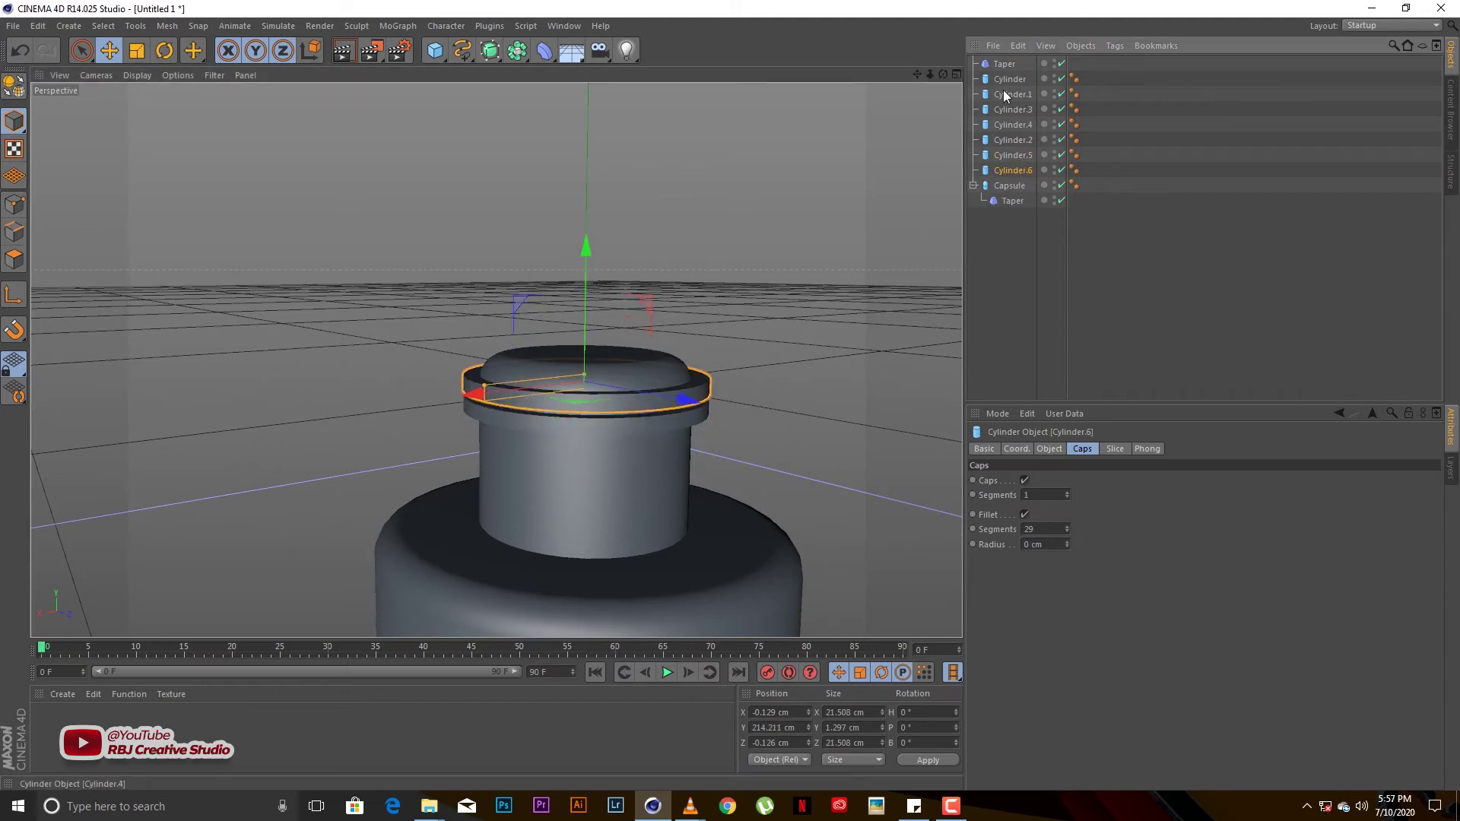
mouse_move(1003, 64)
left_mouse_down()
mouse_move(1013, 175)
mouse_move(1011, 156)
left_mouse_up()
scroll(578, 380, "down", 3)
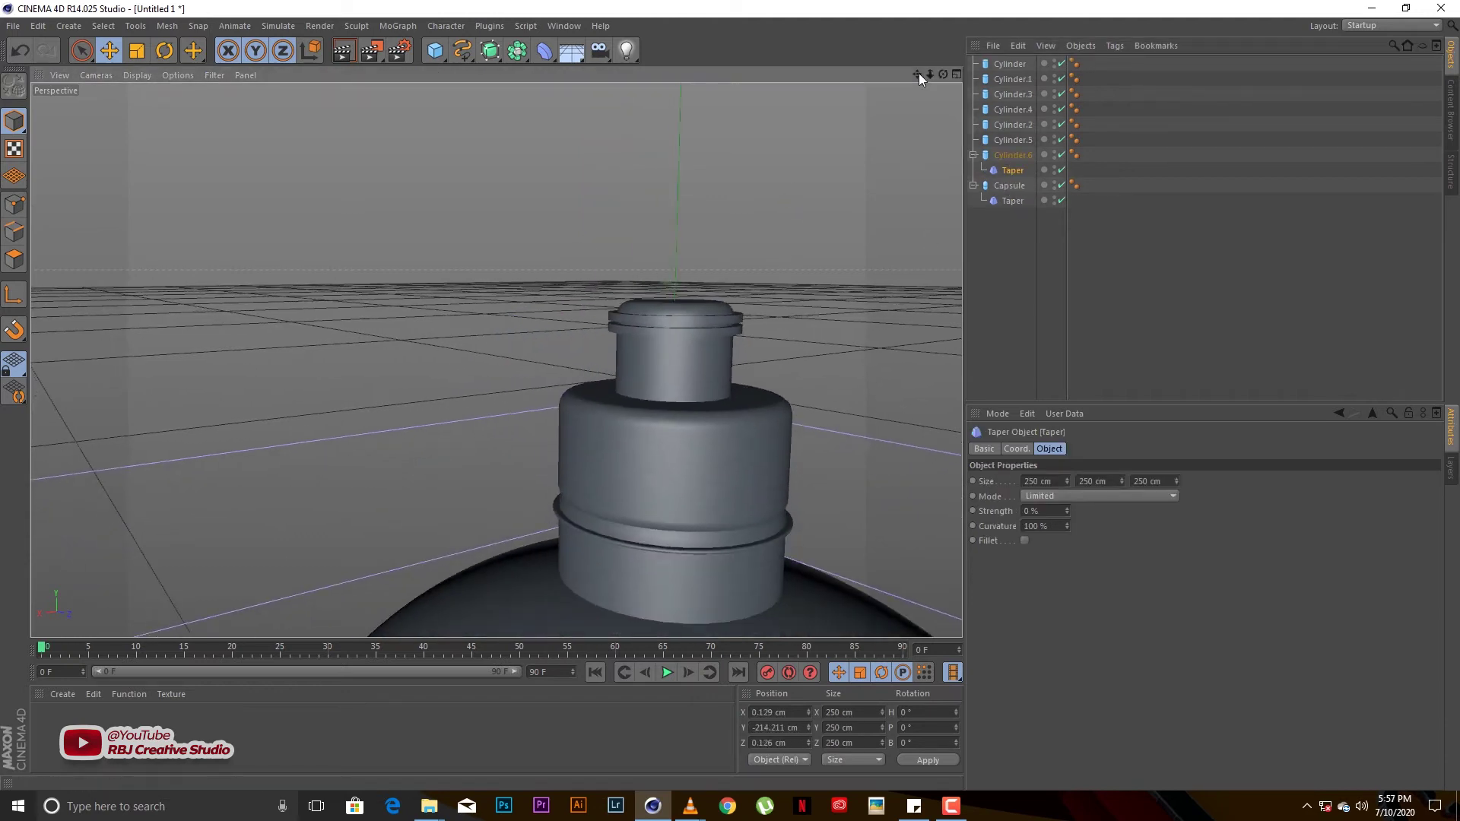
scroll(578, 380, "down", 3)
left_click_drag(549, 471, 543, 193)
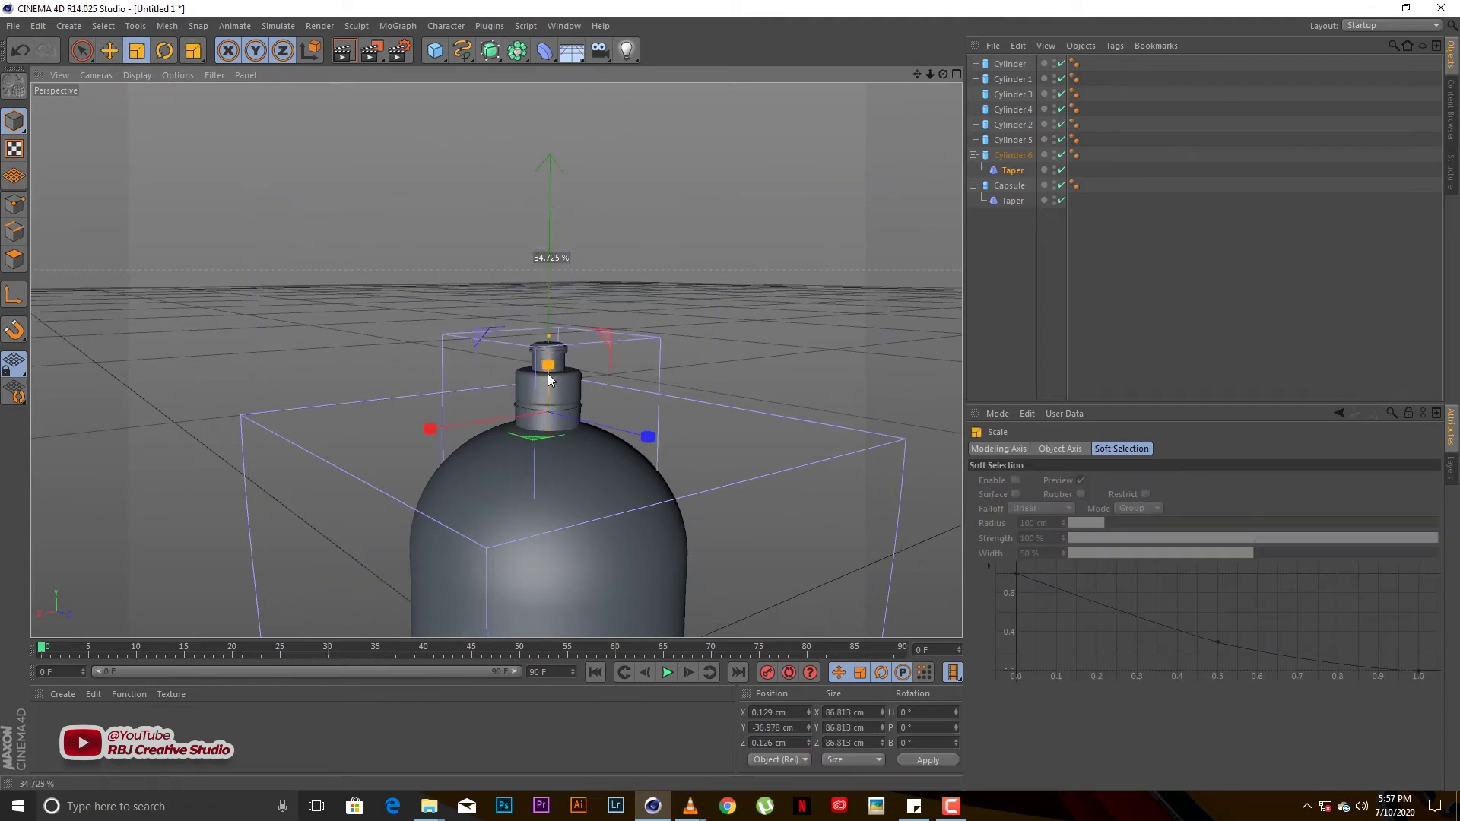
scroll(548, 371, "up", 4)
scroll(548, 371, "up", 3)
Fit the taper box to the disc with 93.686% strength and 340% curvature
left_click(137, 50)
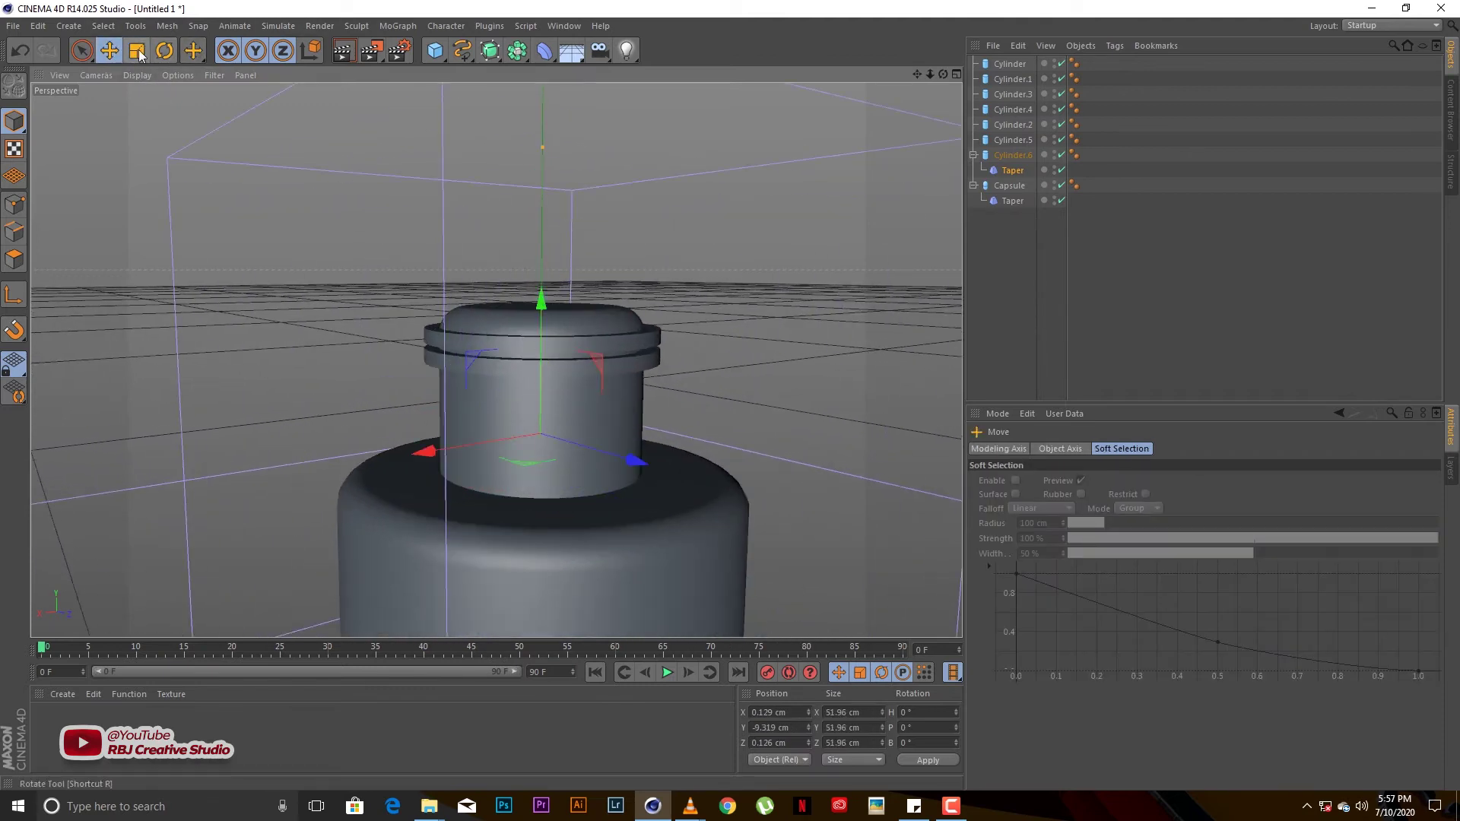
left_click_drag(541, 303, 545, 385)
left_click(109, 51)
left_click_drag(542, 298, 544, 232)
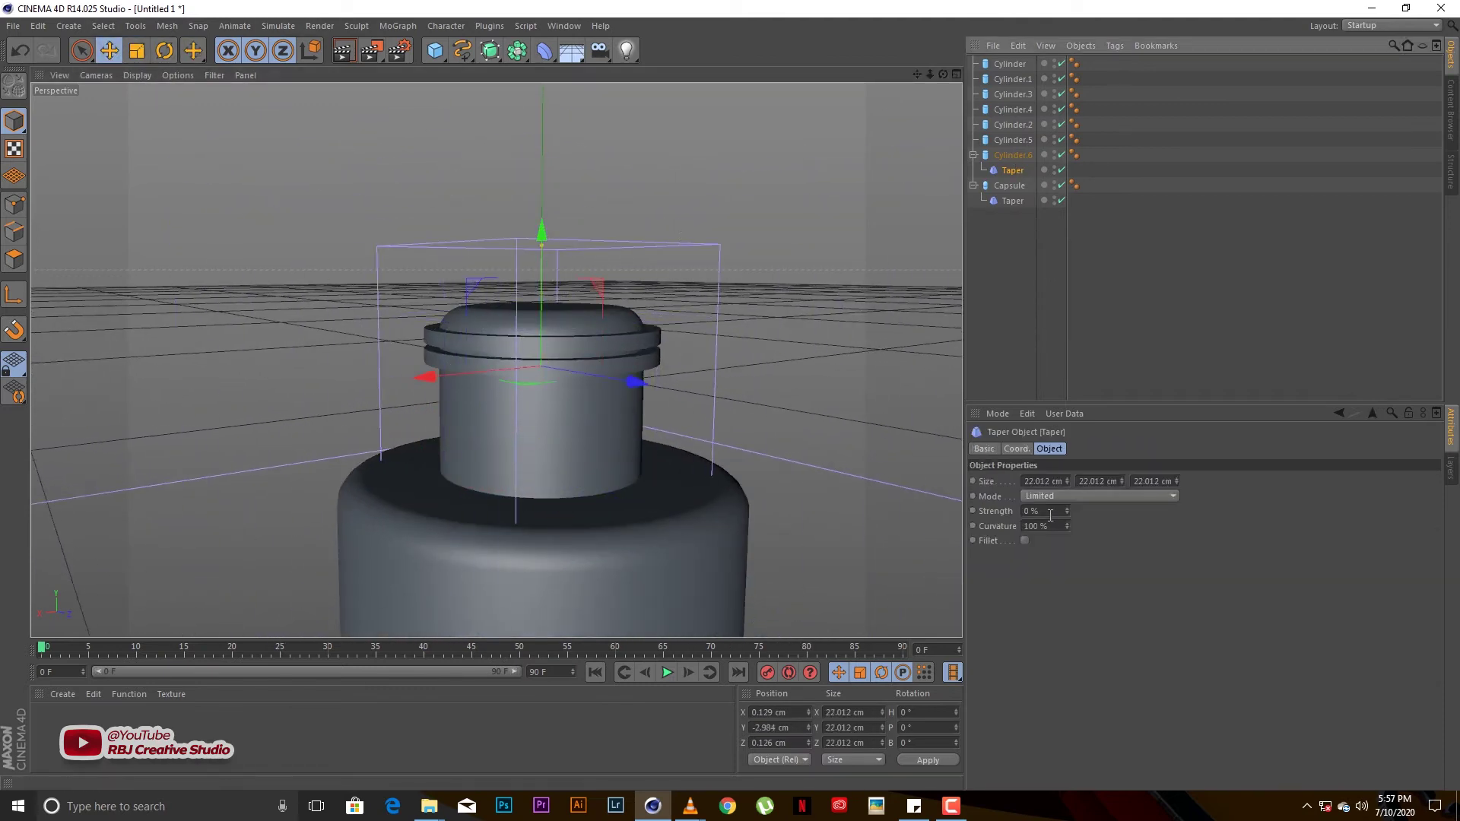
left_click(1015, 169)
left_click_drag(1066, 526, 1066, 522)
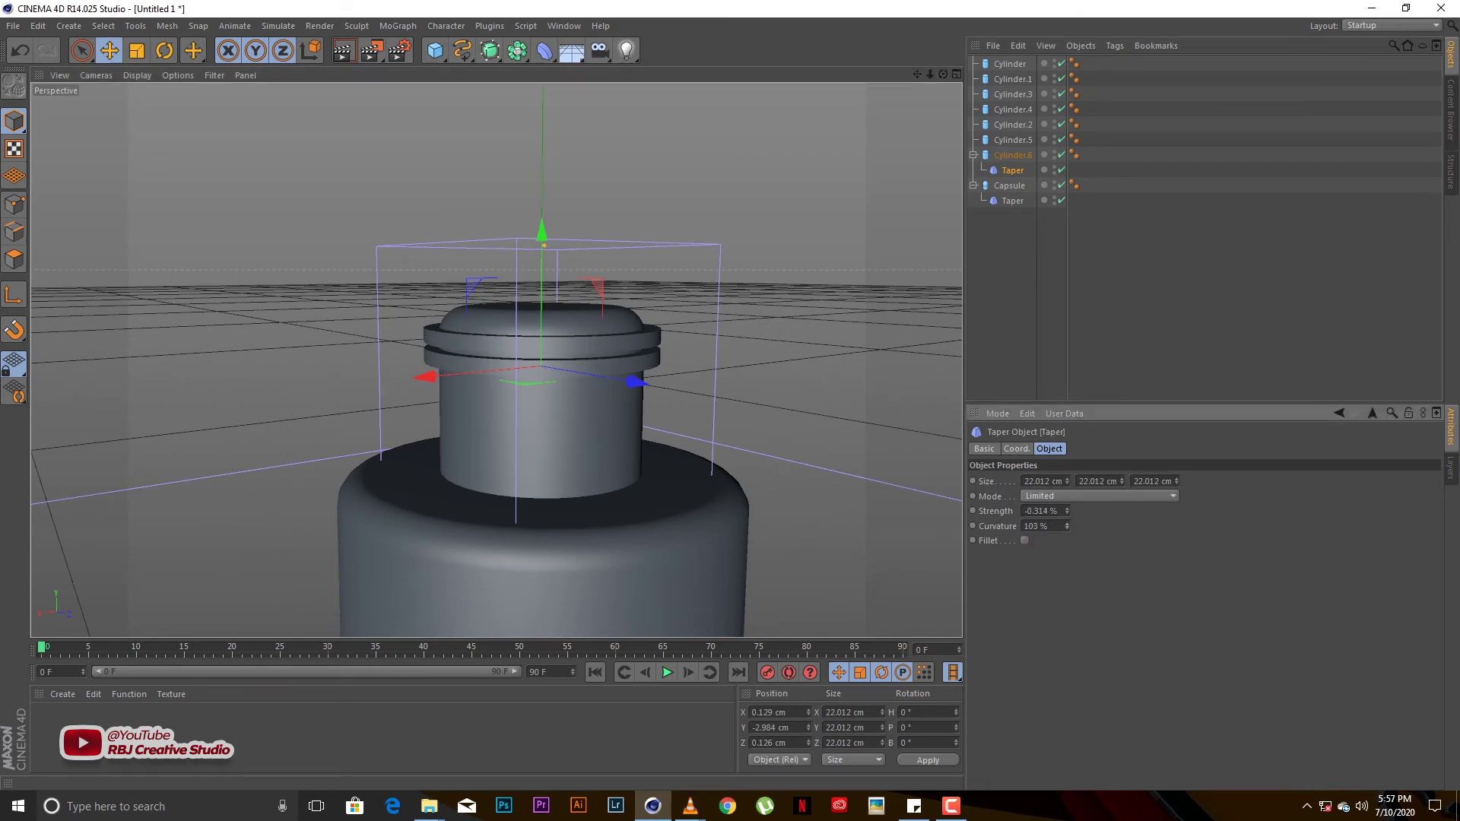
left_click_drag(541, 232, 541, 196)
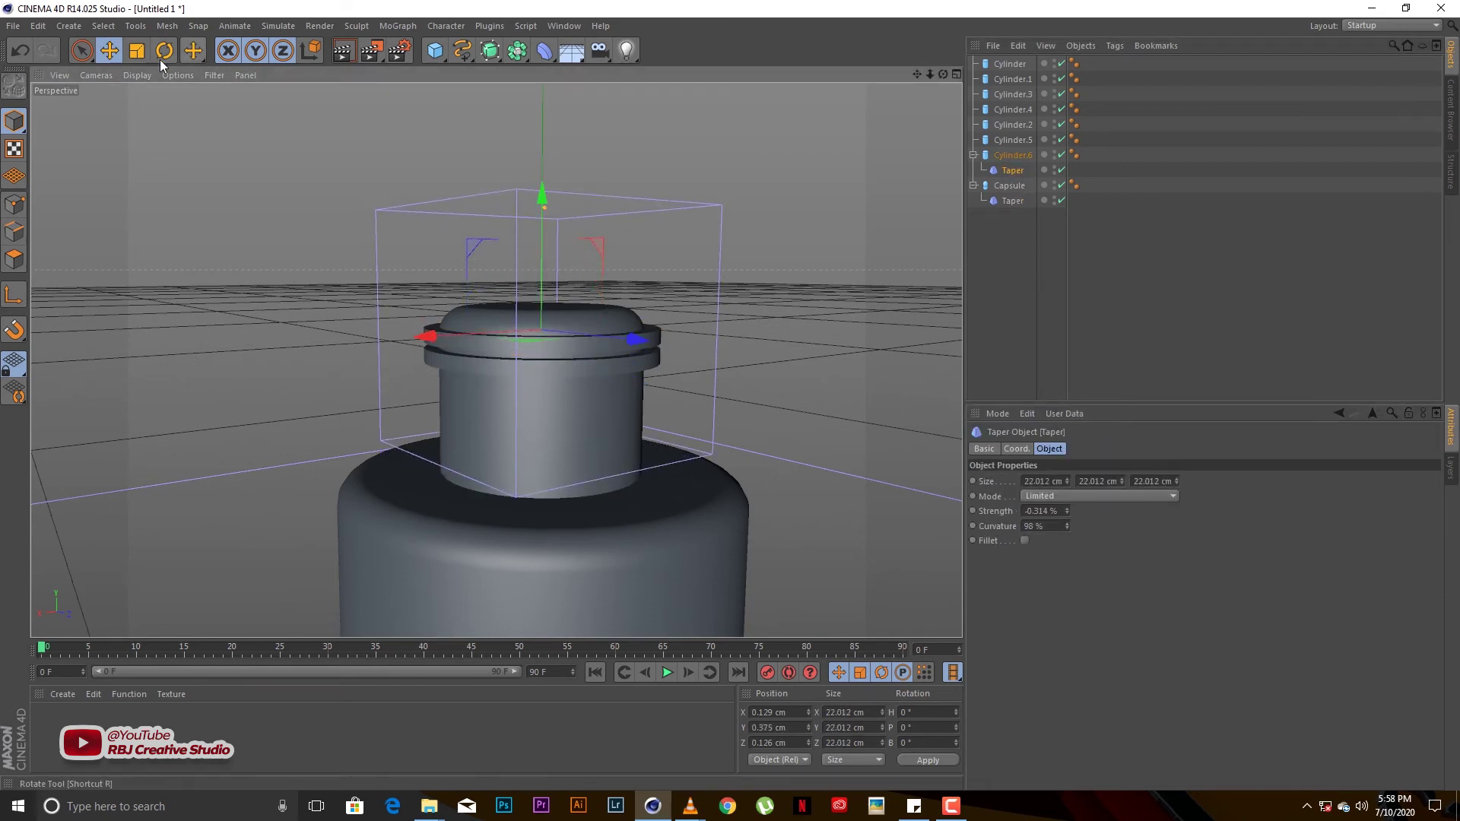
left_click_drag(1068, 510, 1071, 601)
left_click_drag(1067, 526, 1078, 504)
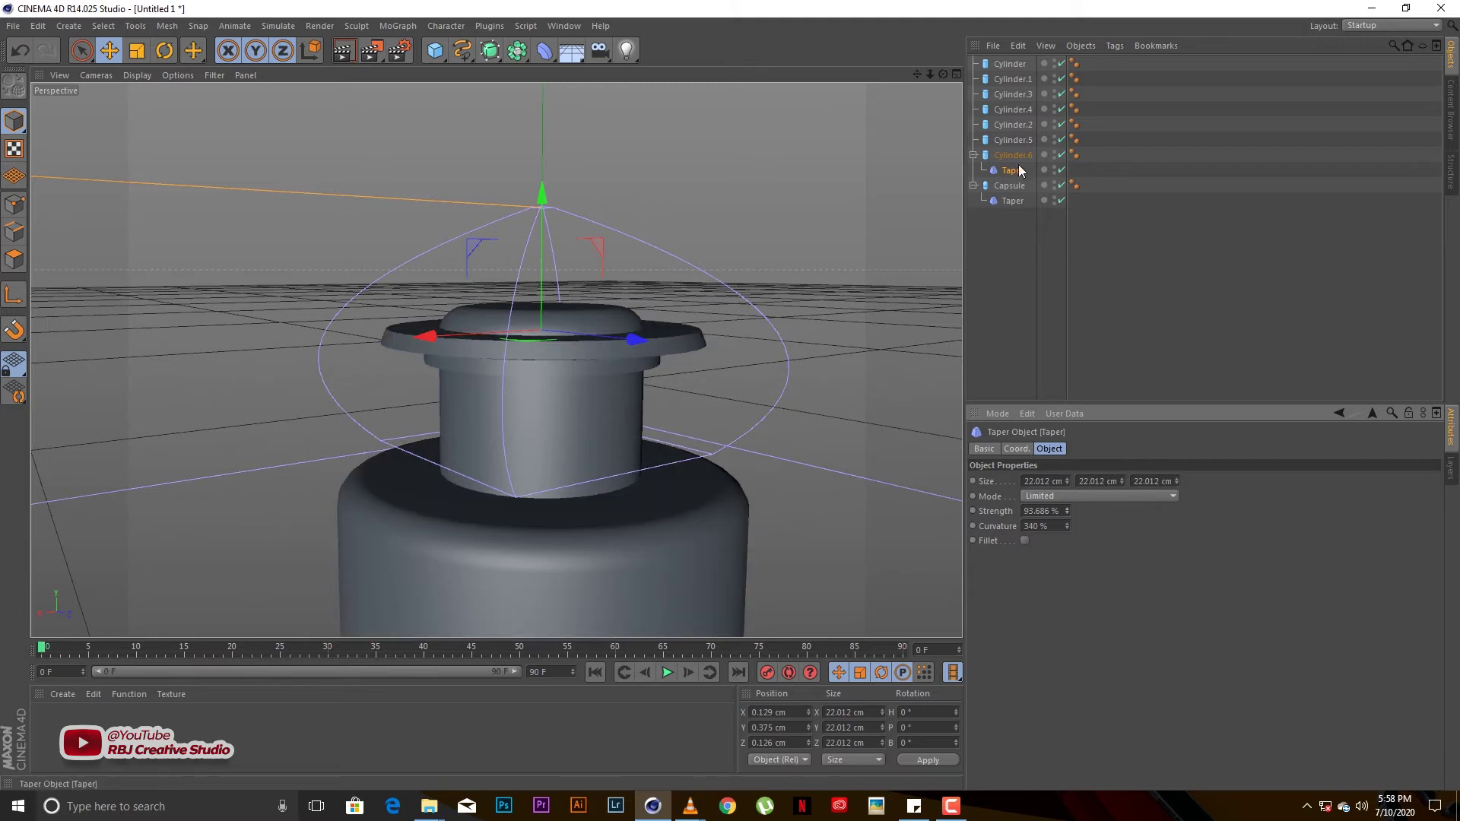
left_click(146, 52)
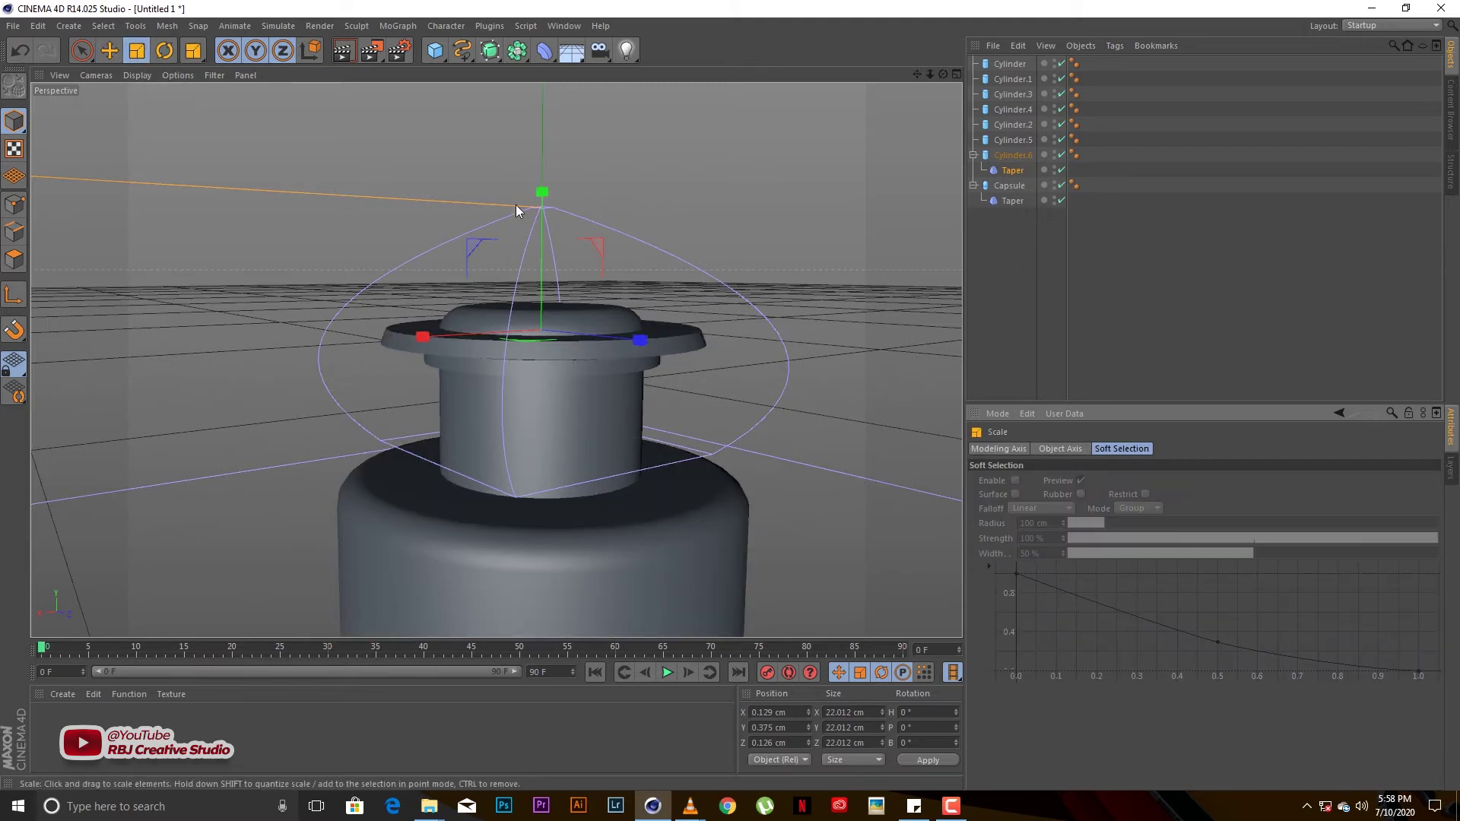
Give Cylinder.6's cap edge a 0.5 cm fillet
left_click_drag(541, 192, 541, 198)
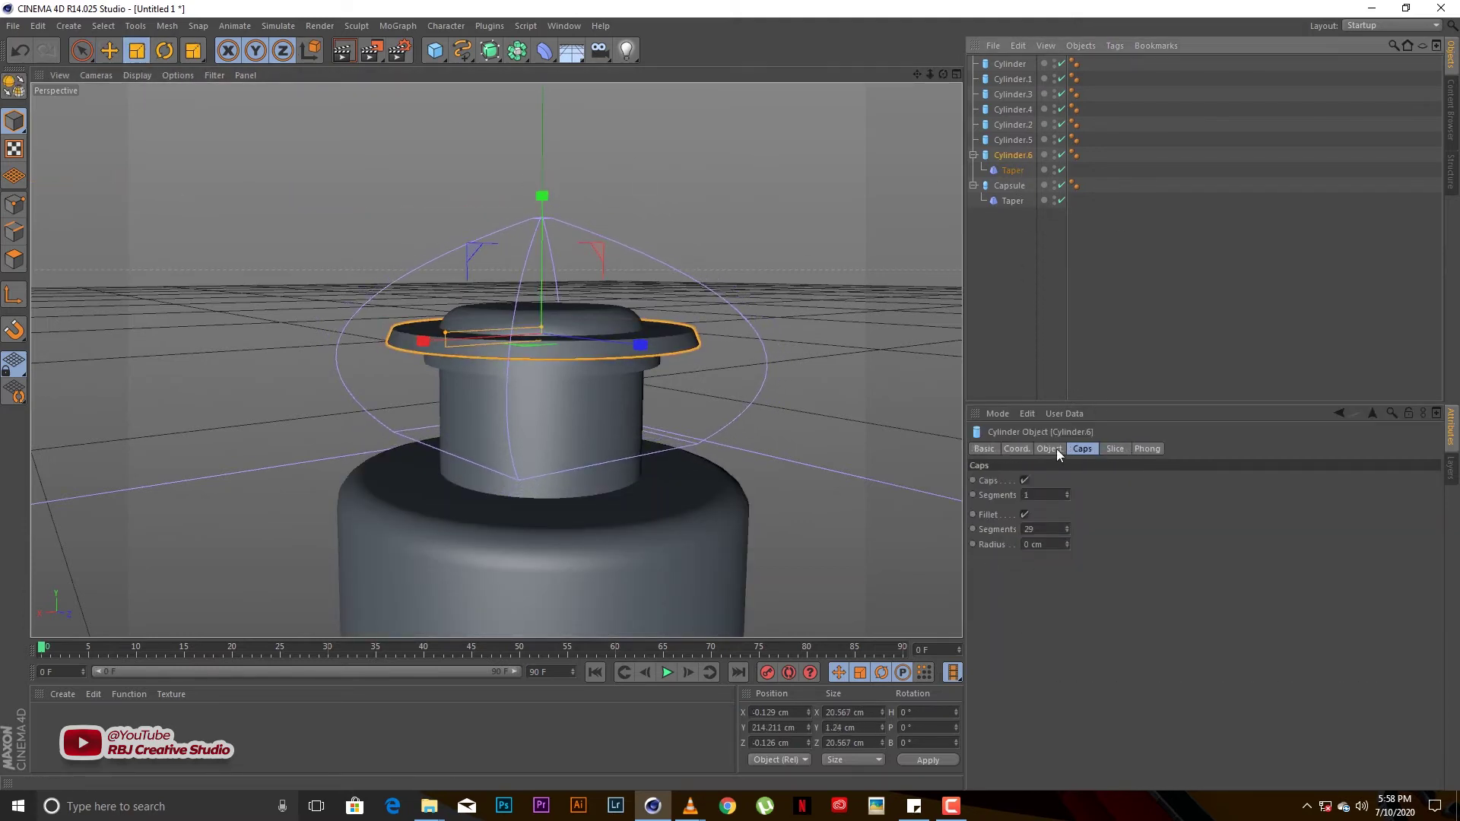
left_click_drag(1066, 544, 1061, 554)
scroll(550, 350, "up", 3)
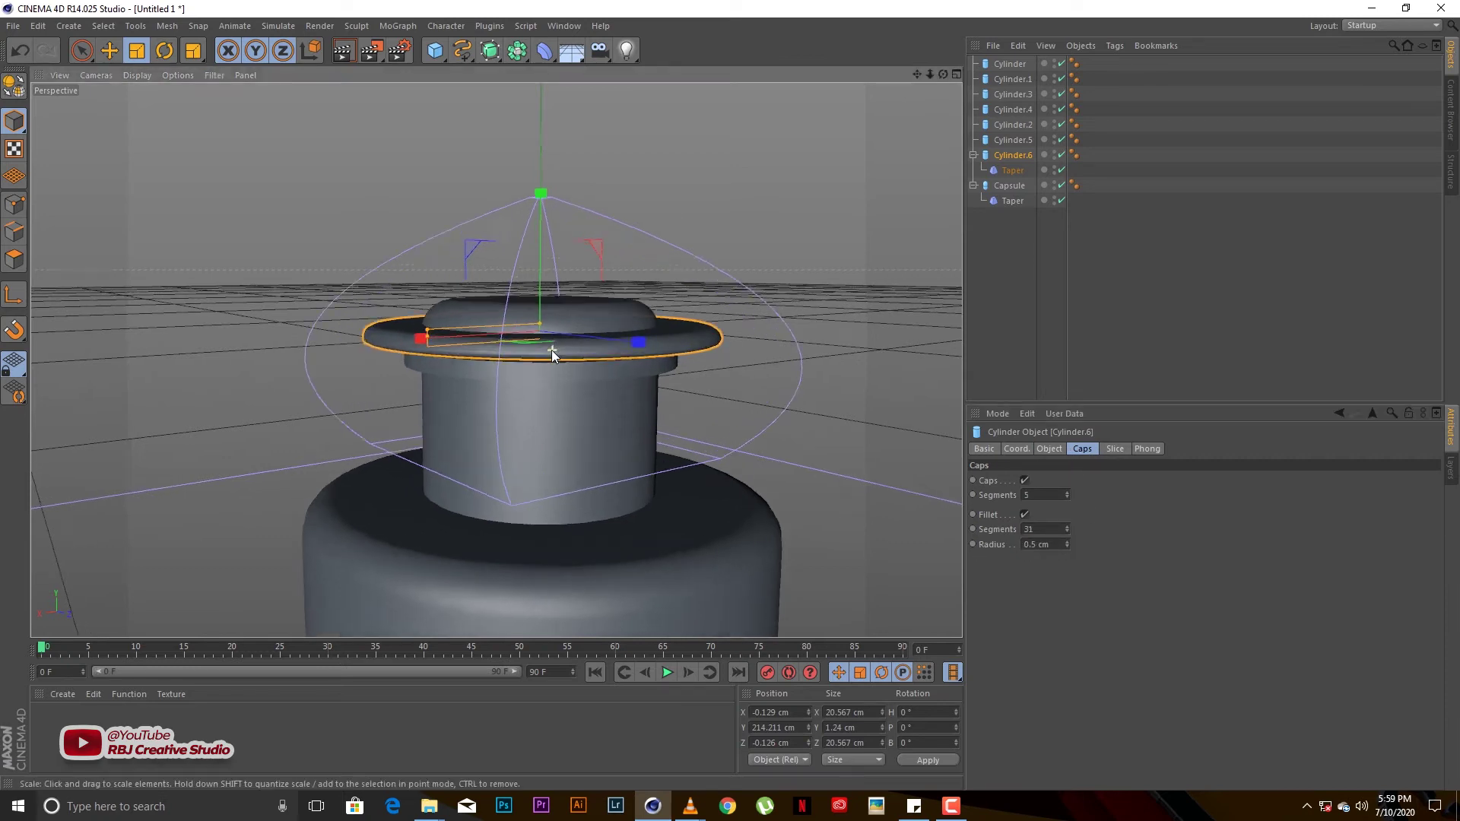
Raise the taper strength to 96.686% and duplicate the tapered disc above it
left_click(544, 243)
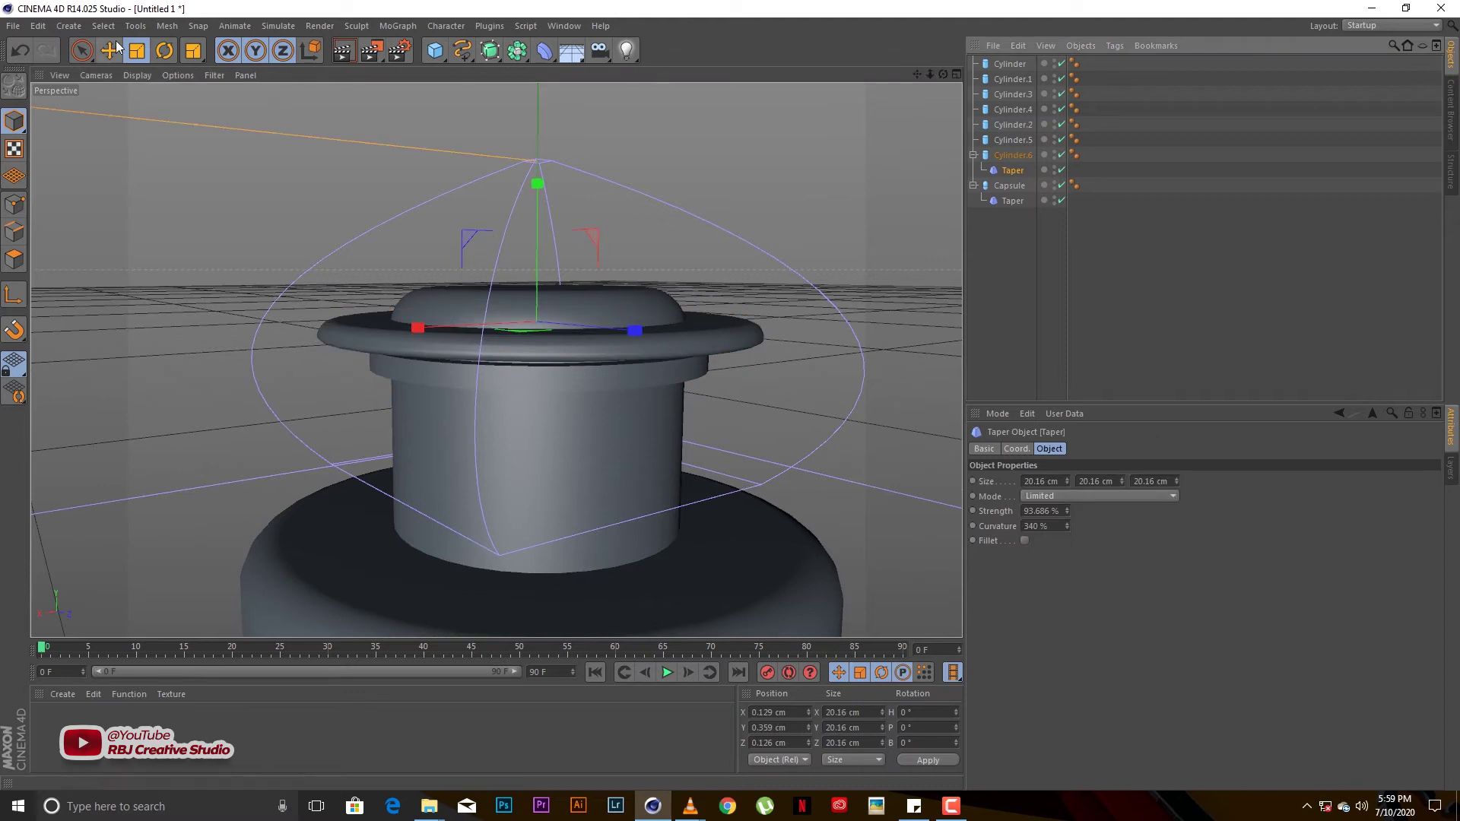
key("e")
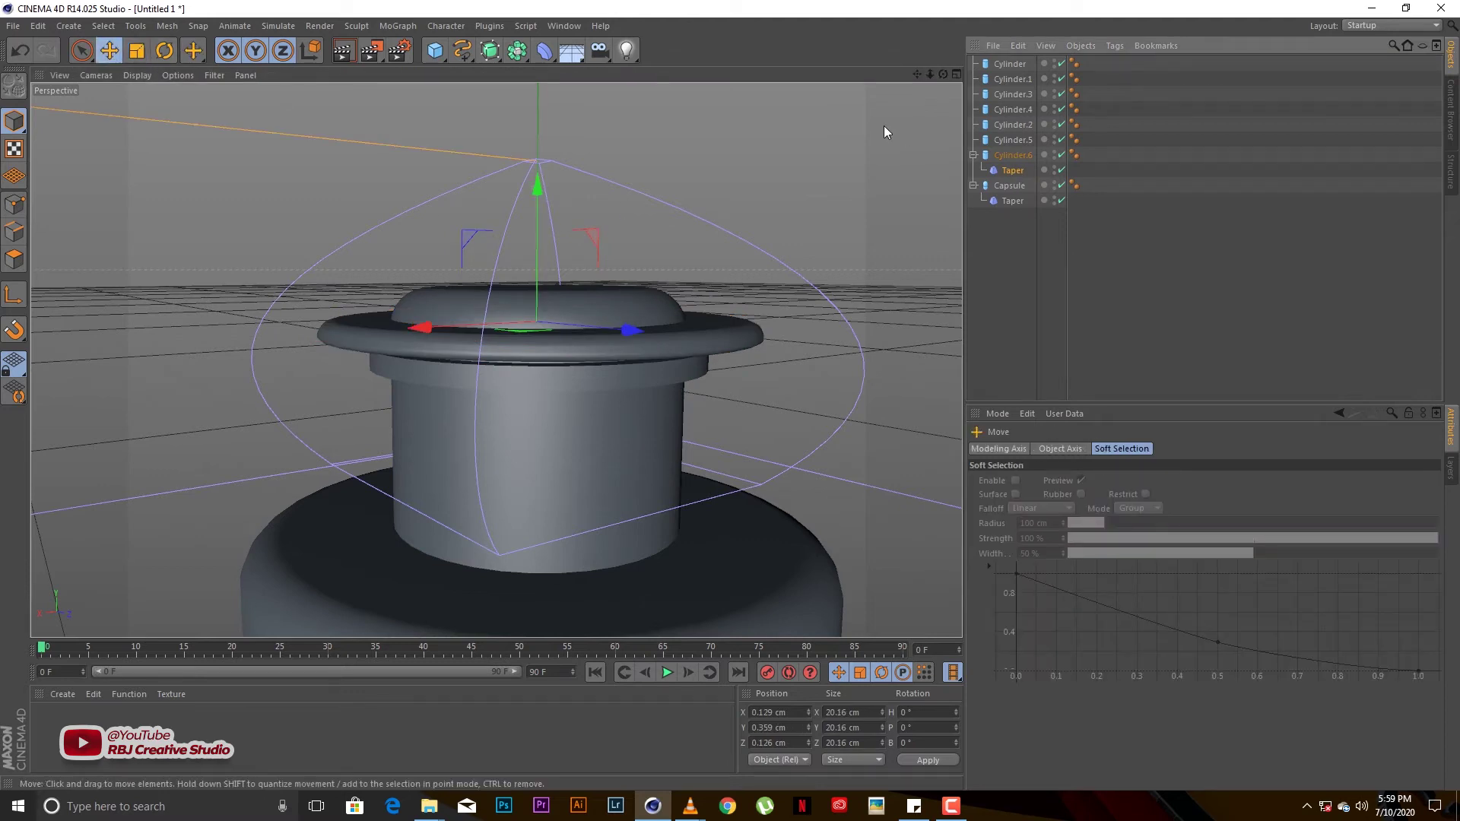
left_click(1012, 170)
left_click_drag(1067, 514, 1072, 491)
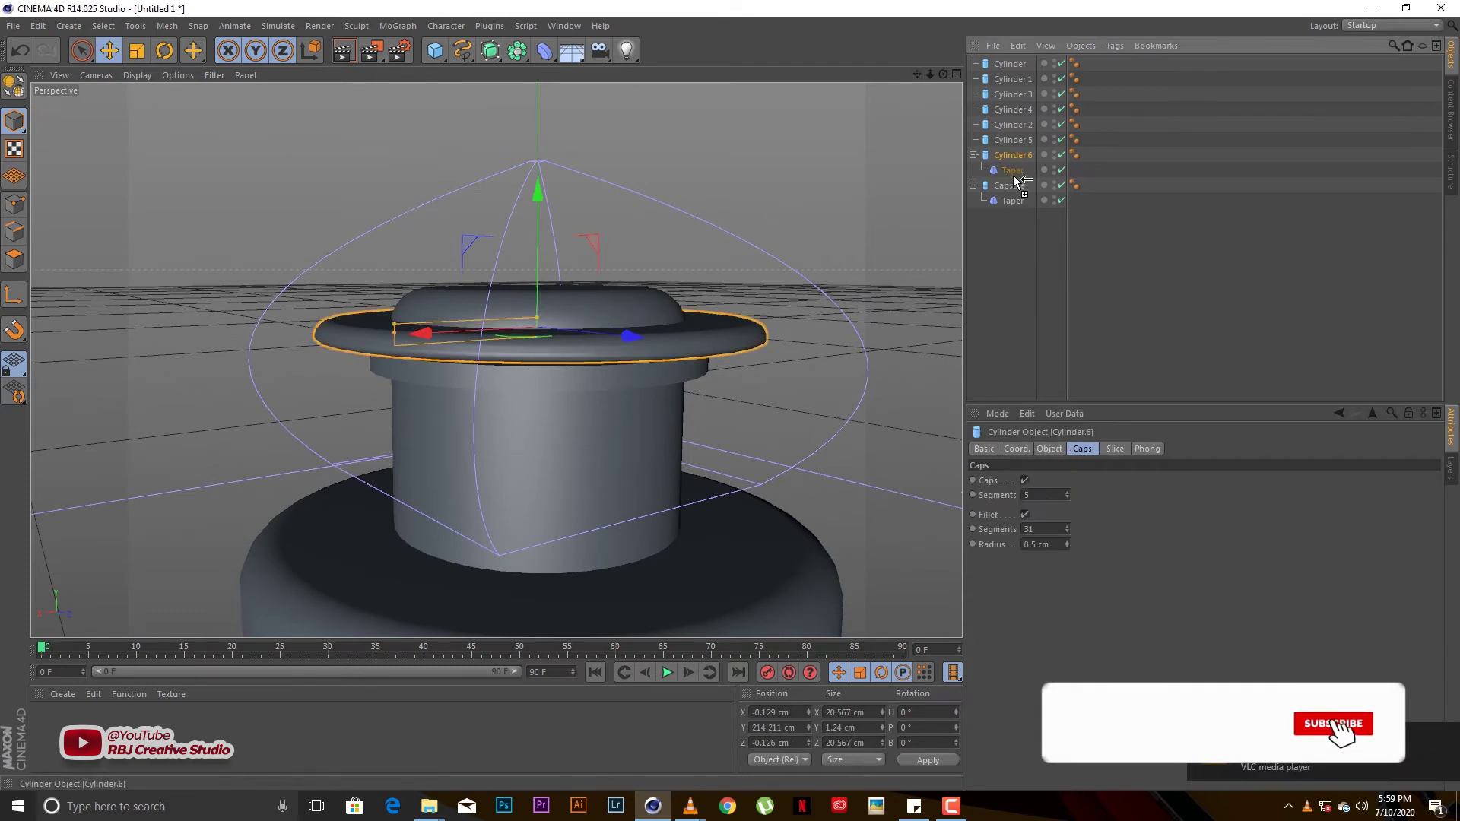
left_click_drag(986, 148, 1015, 176, "ctrl")
Shrink the copied disc to about 7.293 cm radius and lower it onto the cap
left_click(1021, 201)
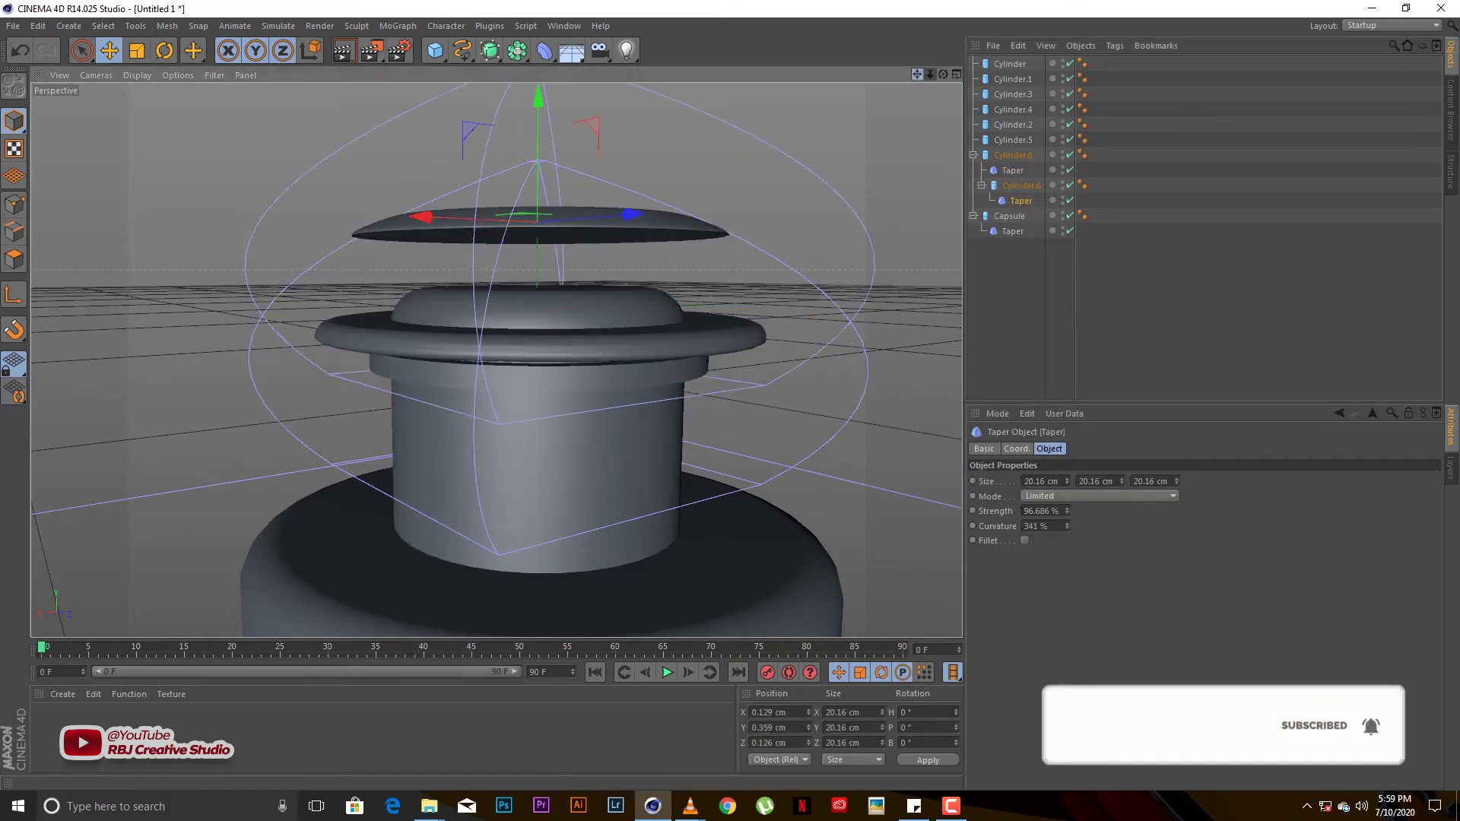
left_click_drag(525, 190, 529, 267, "alt")
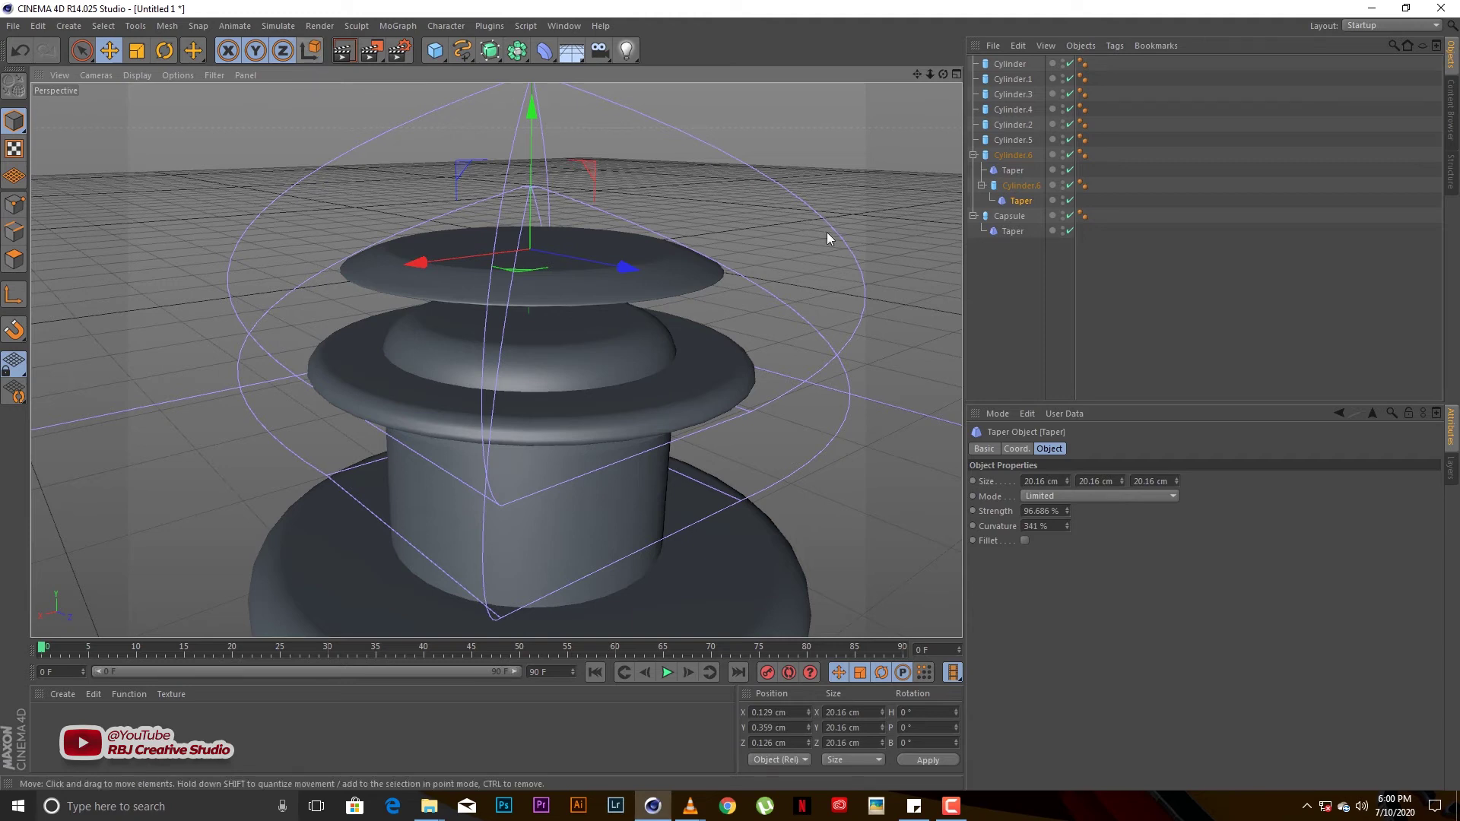
left_click_drag(531, 114, 538, 176)
key("e")
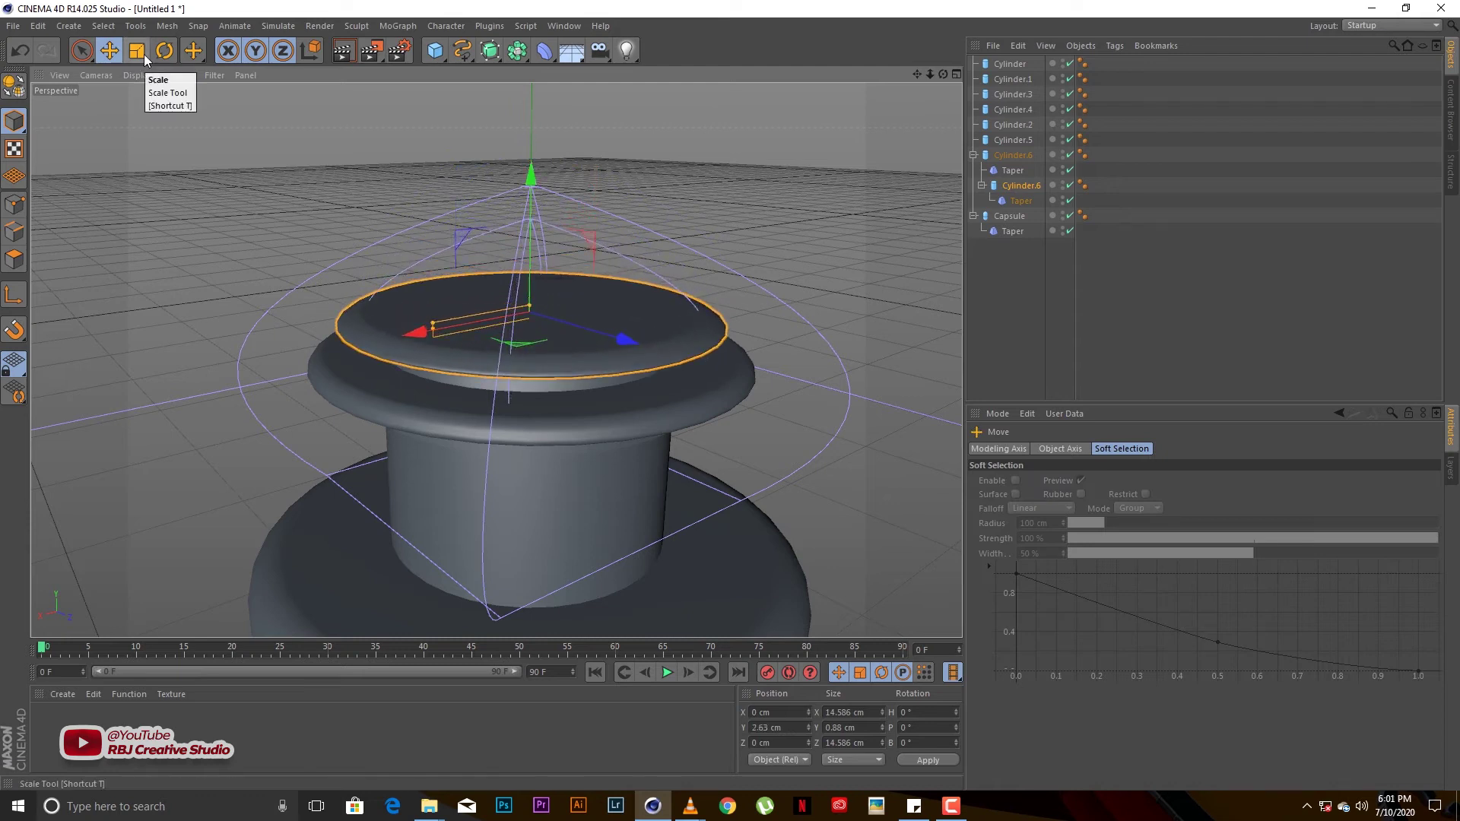
Set the copy's taper curvature to 176% and compare the stacked discs
left_click(1020, 201)
left_click_drag(1045, 523, 1040, 530)
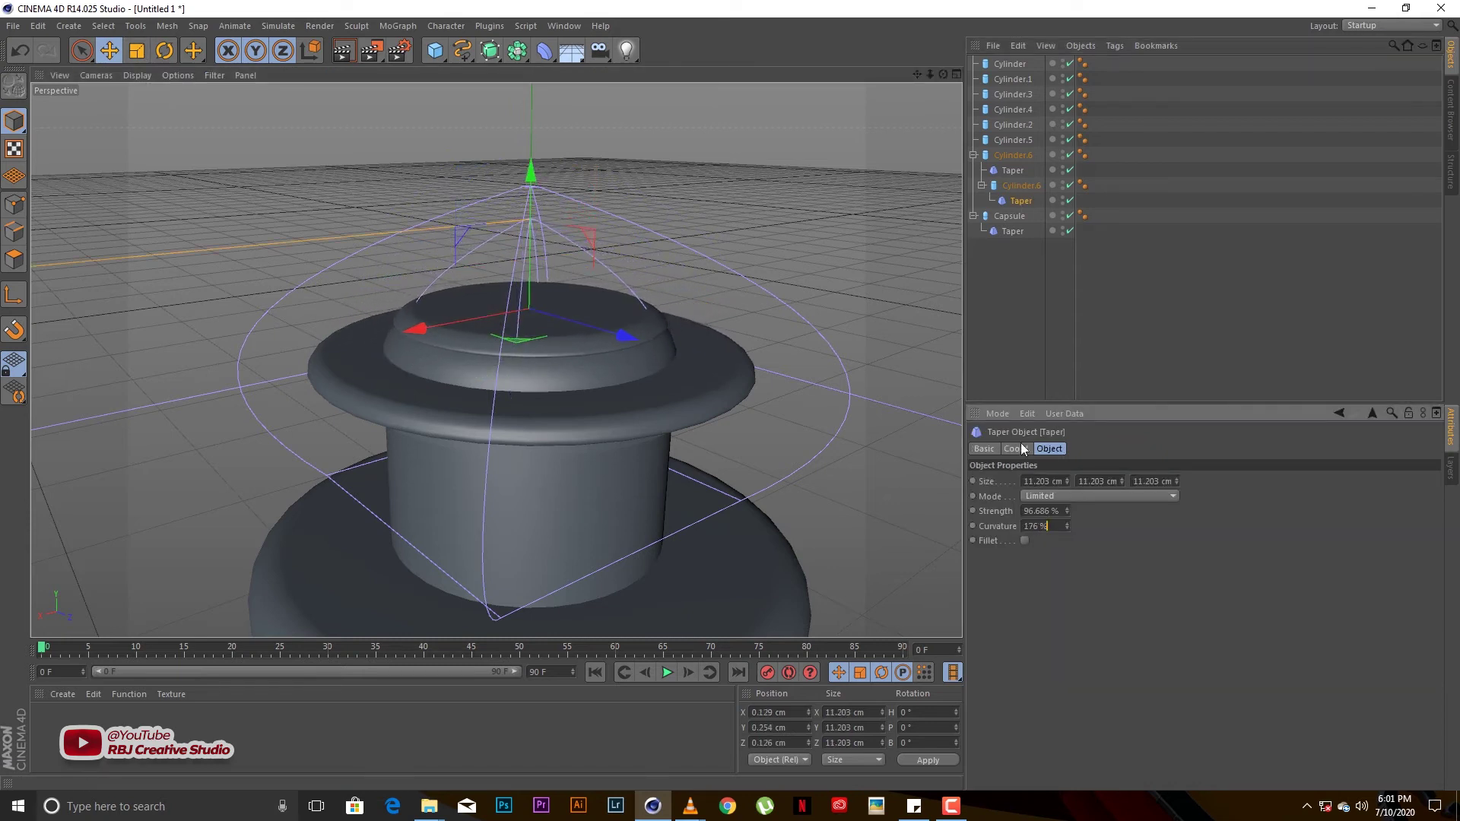
left_click(1021, 185)
left_click(1012, 155)
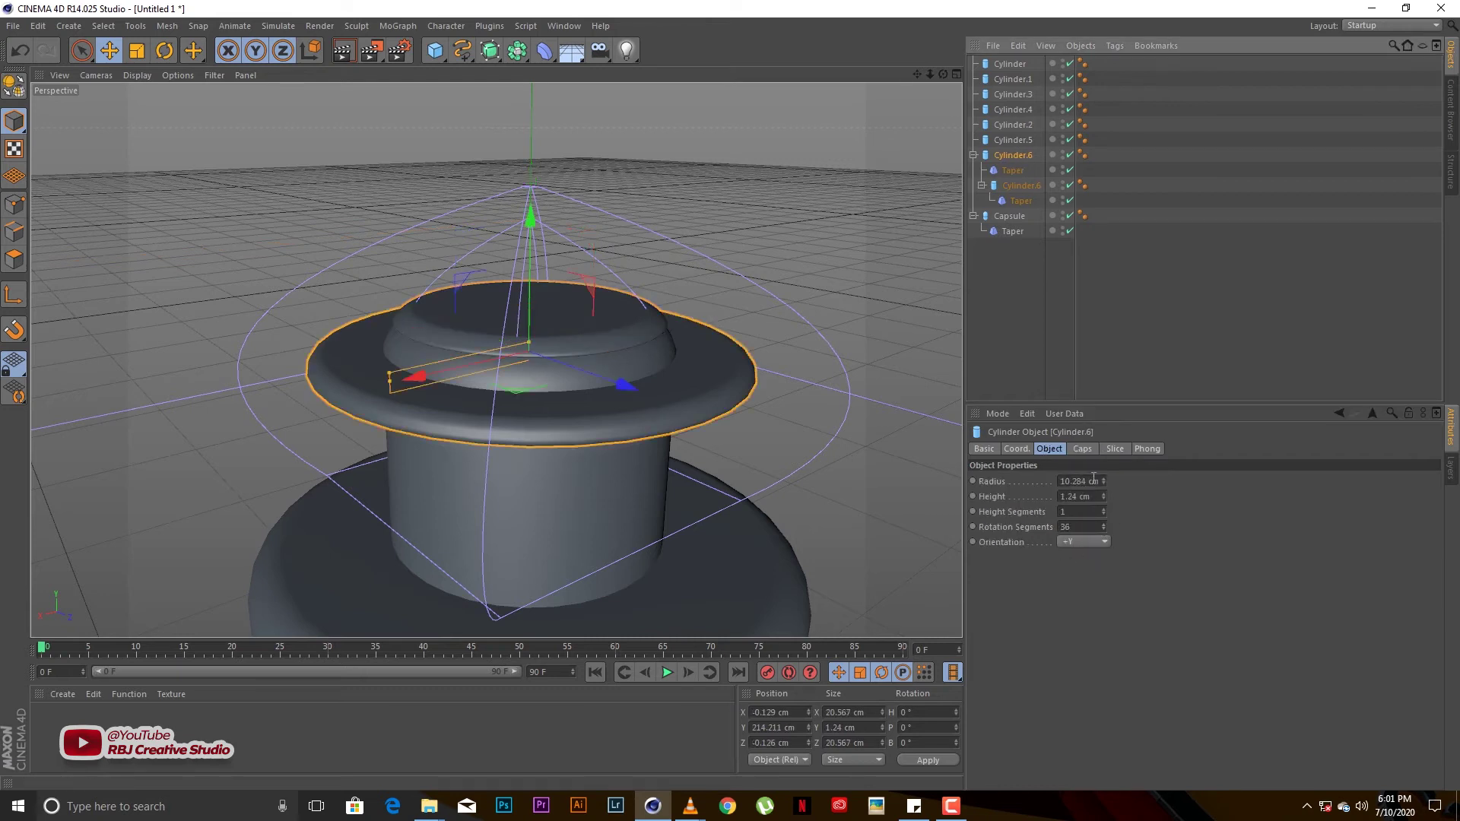
left_click(768, 547)
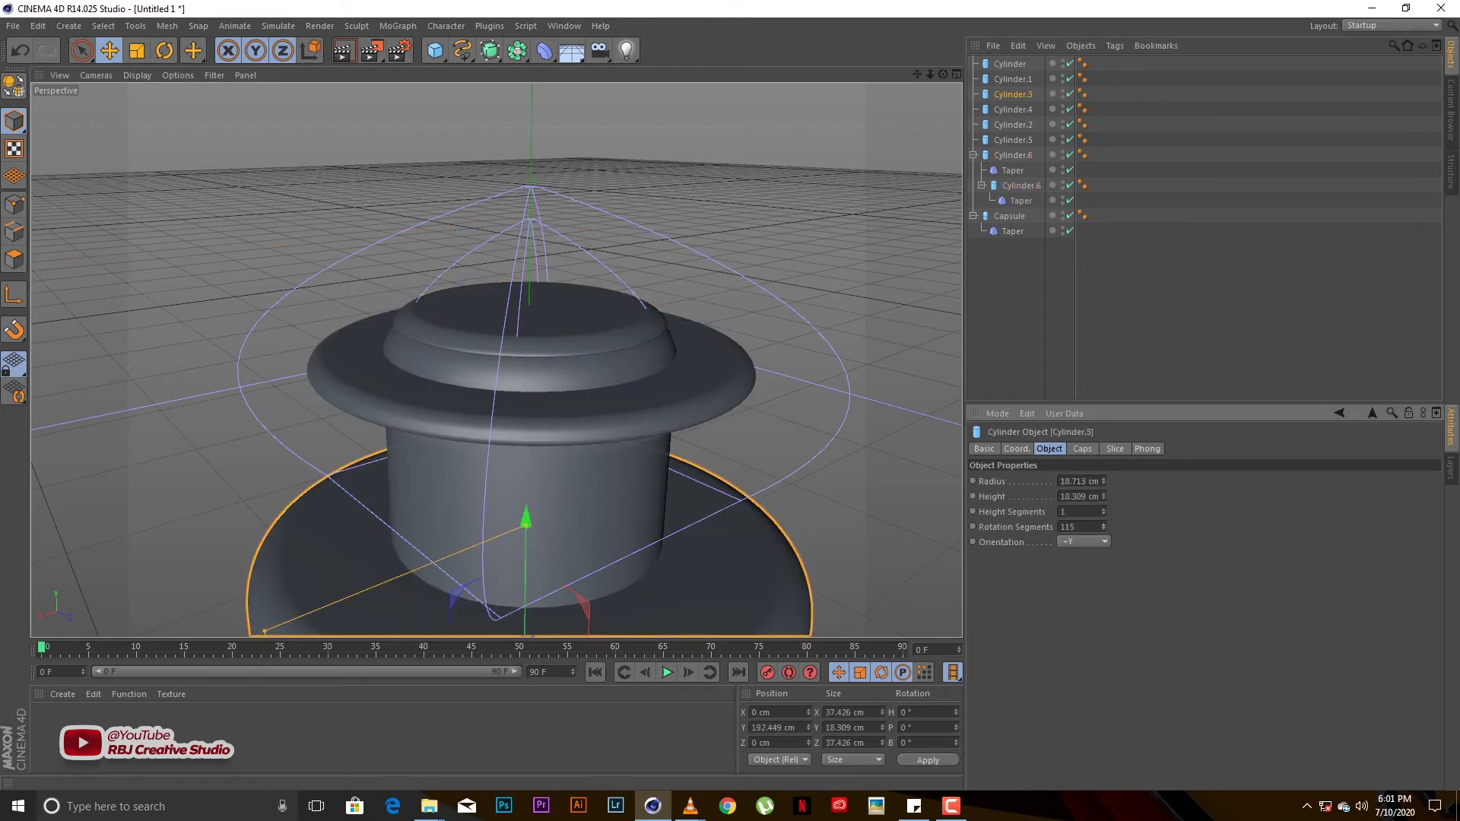
left_click(1020, 186)
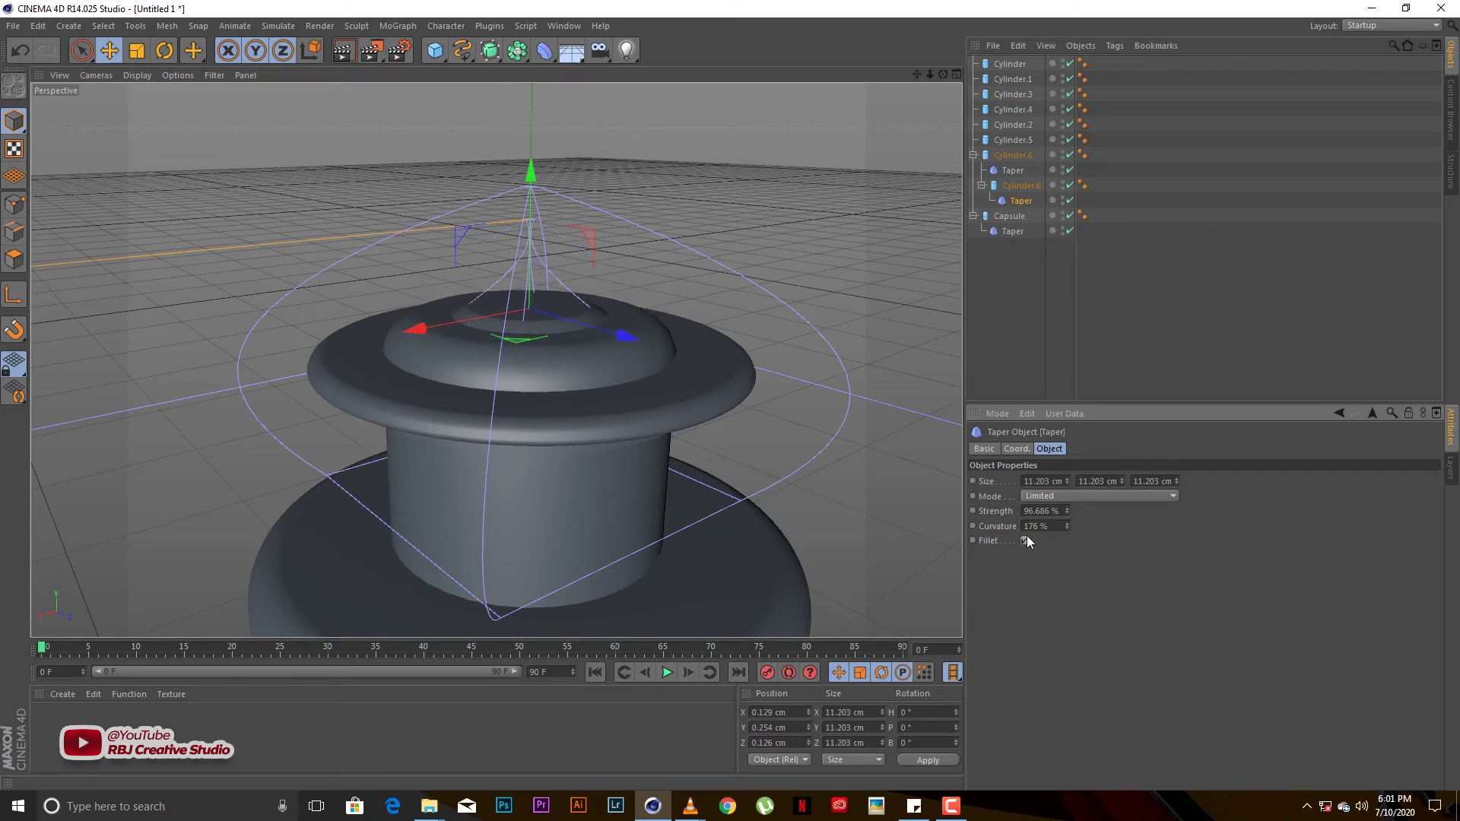
left_click(1018, 186)
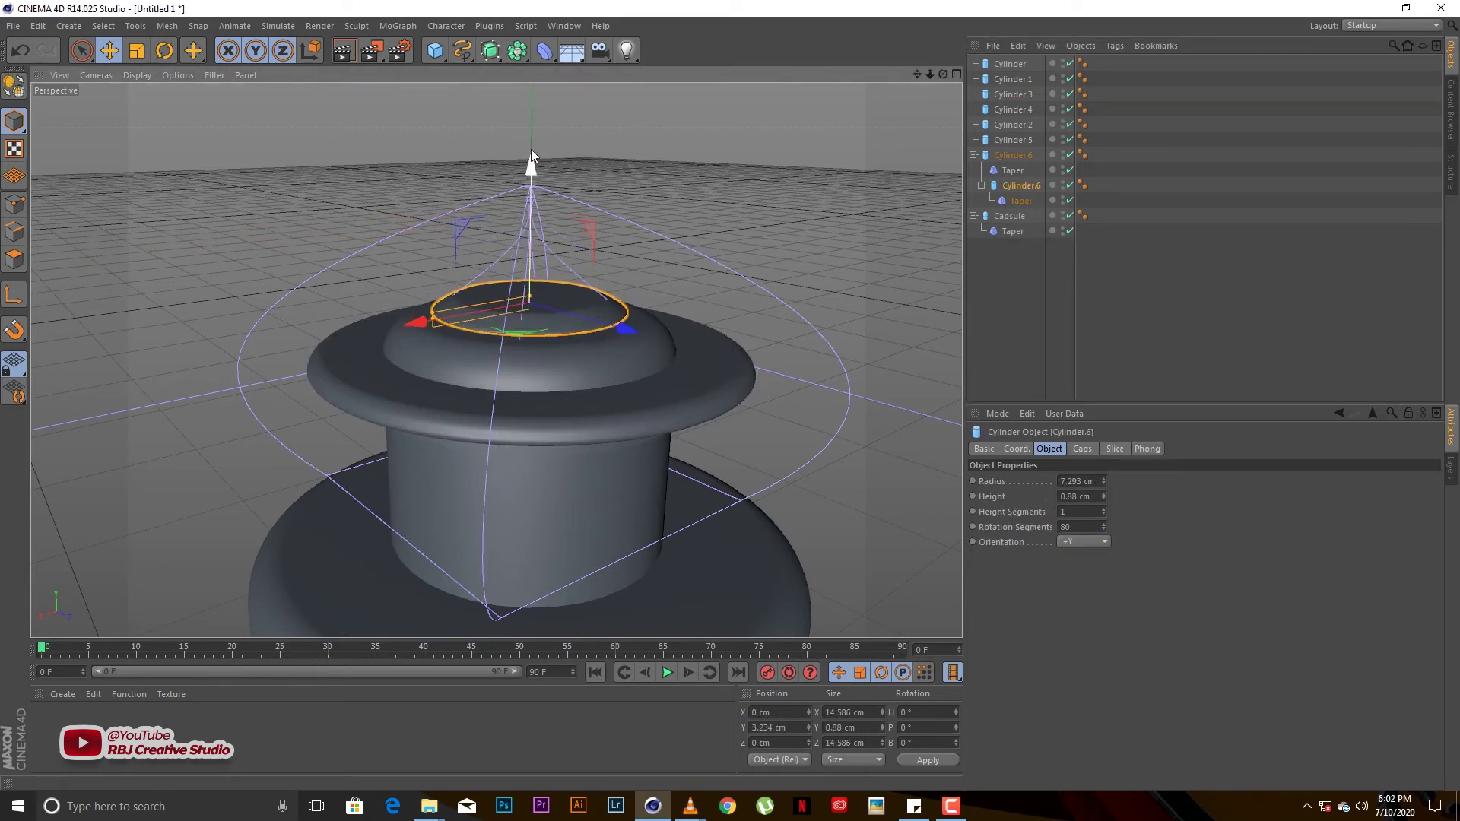
left_click(879, 261)
scroll(574, 336, "up", 3)
scroll(496, 360, "up", 3)
Duplicate the small top disc and delete the copy's Taper deformer
scroll(496, 360, "down", 5)
left_click(710, 282)
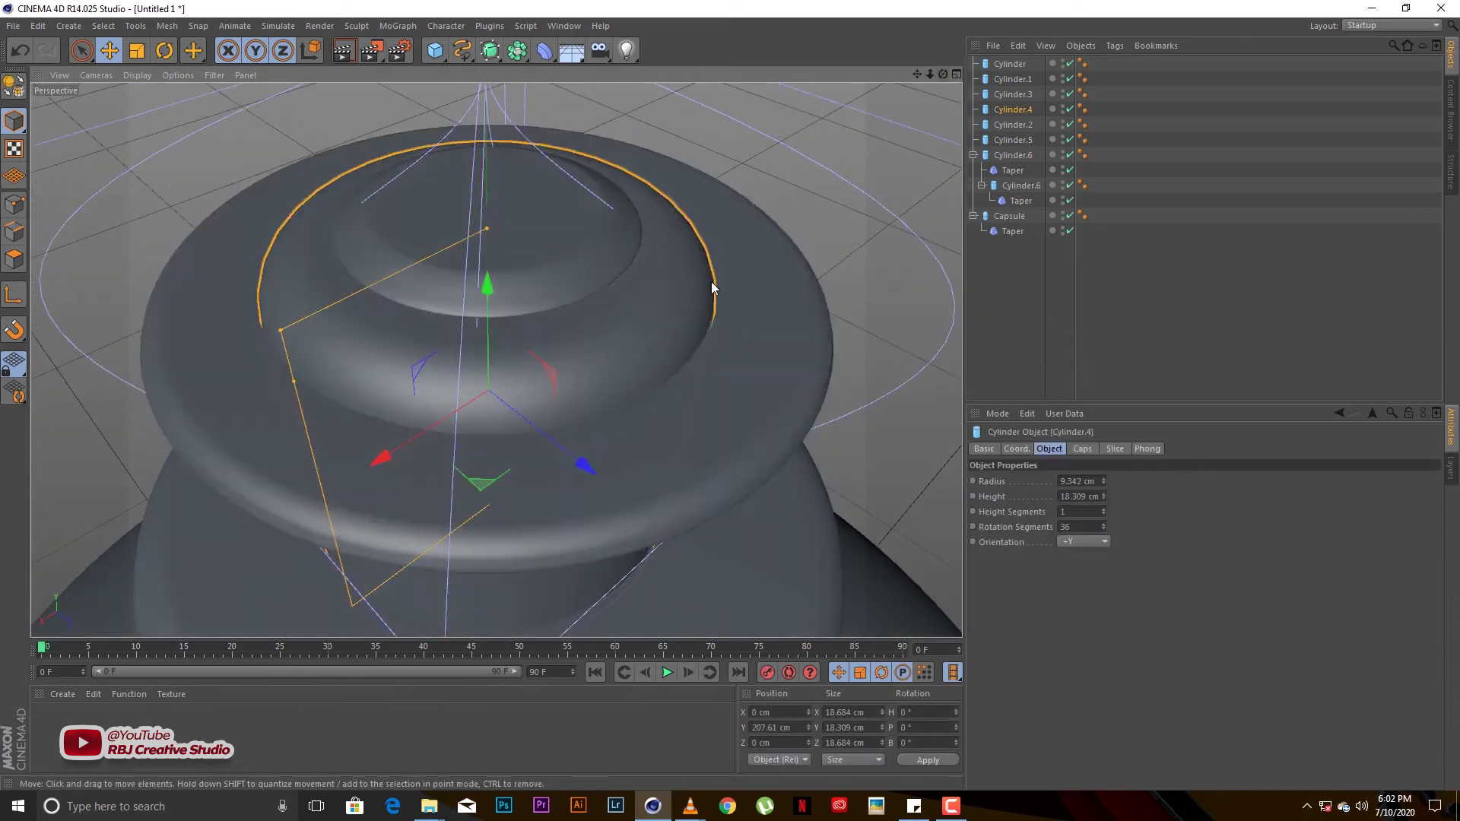
left_click(820, 167)
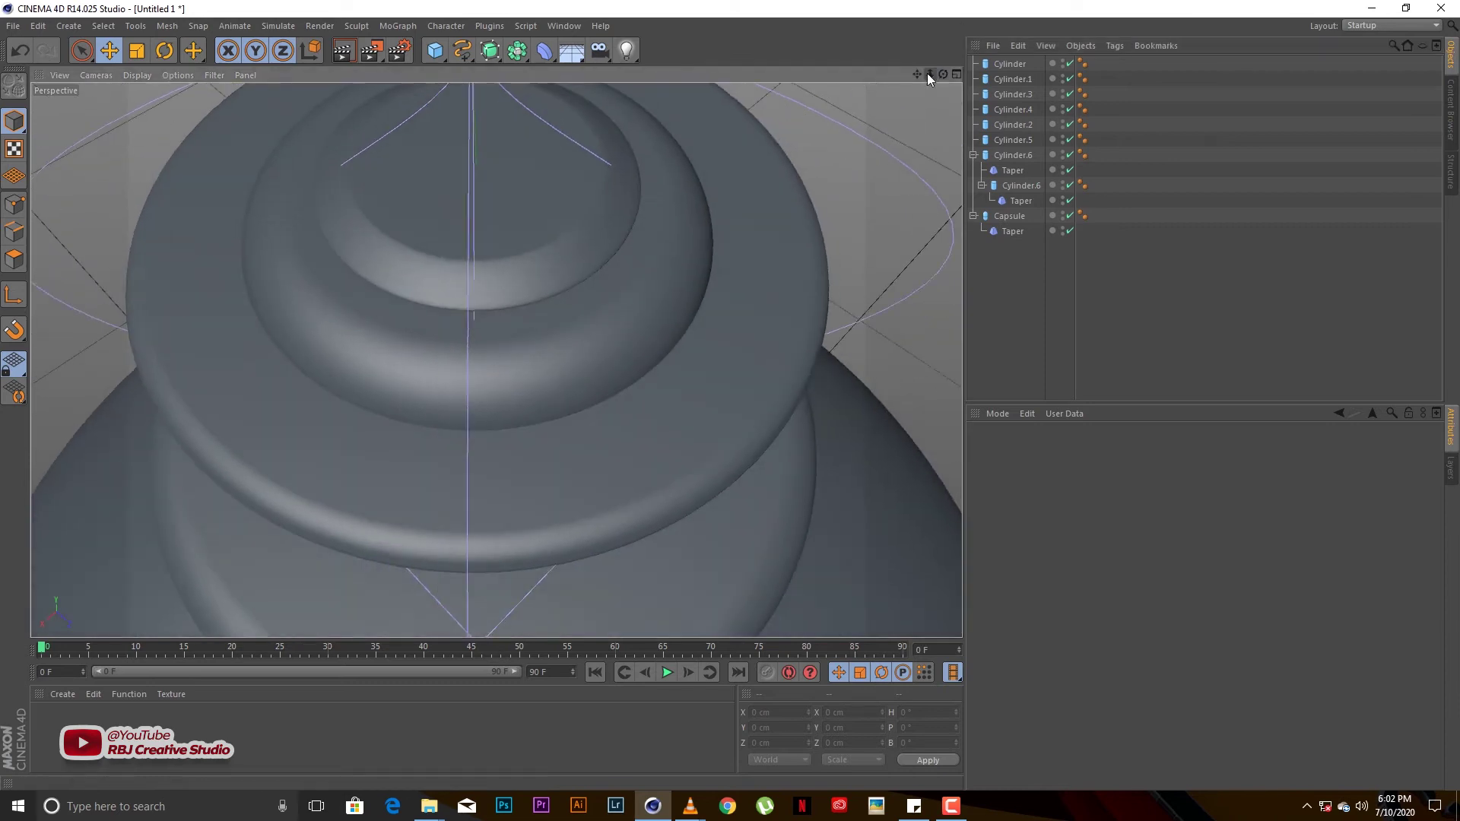
left_click(1020, 185)
left_click_drag(1020, 189, 1031, 227, "ctrl")
left_click(1030, 231)
key("Delete")
Move the plain copy to top level and shrink it to 1.781 cm radius
left_click_drag(923, 78, 394, 256)
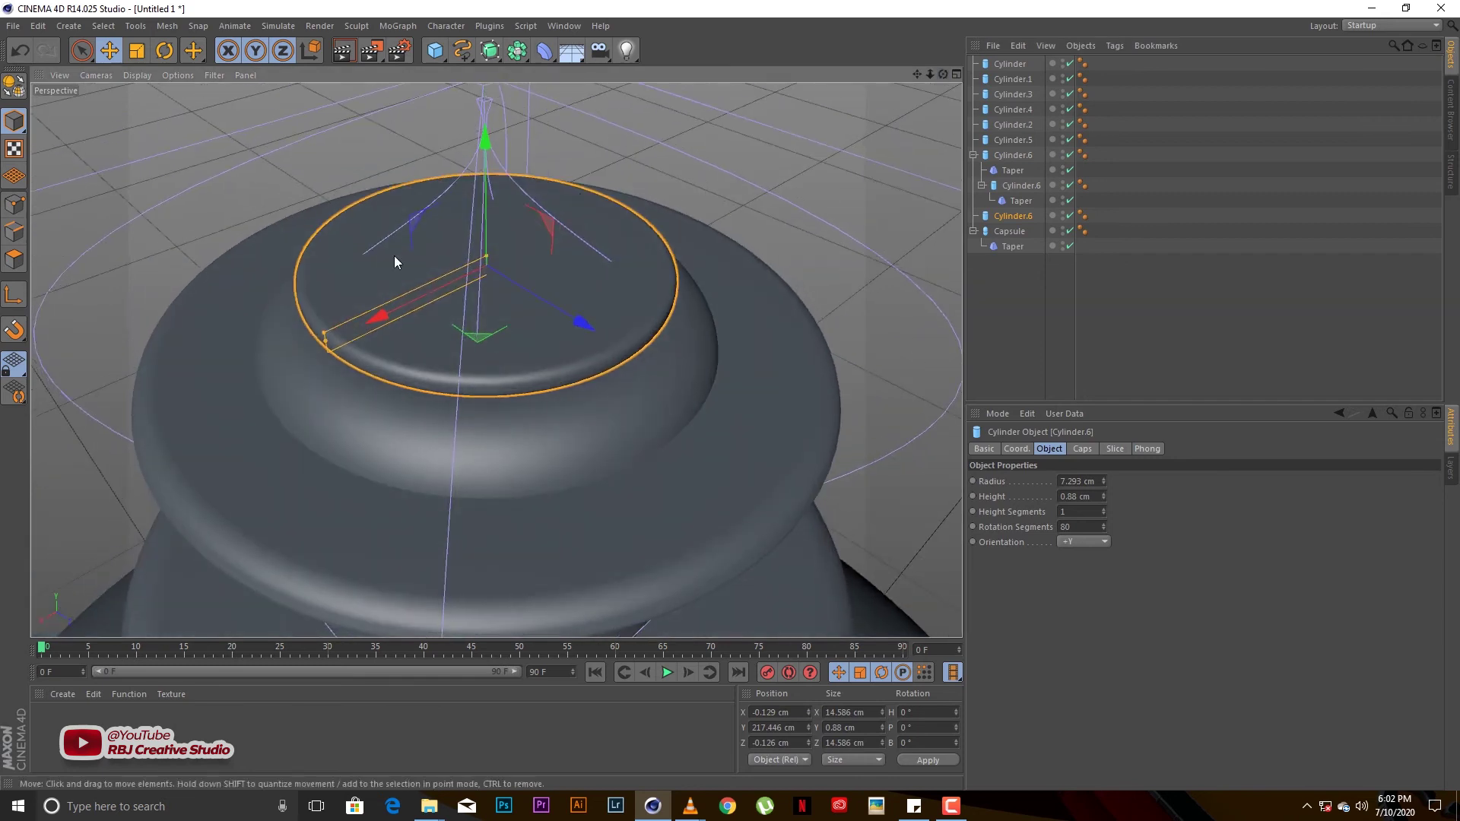
left_click_drag(393, 312, 464, 308)
left_click_drag(486, 136, 486, 131)
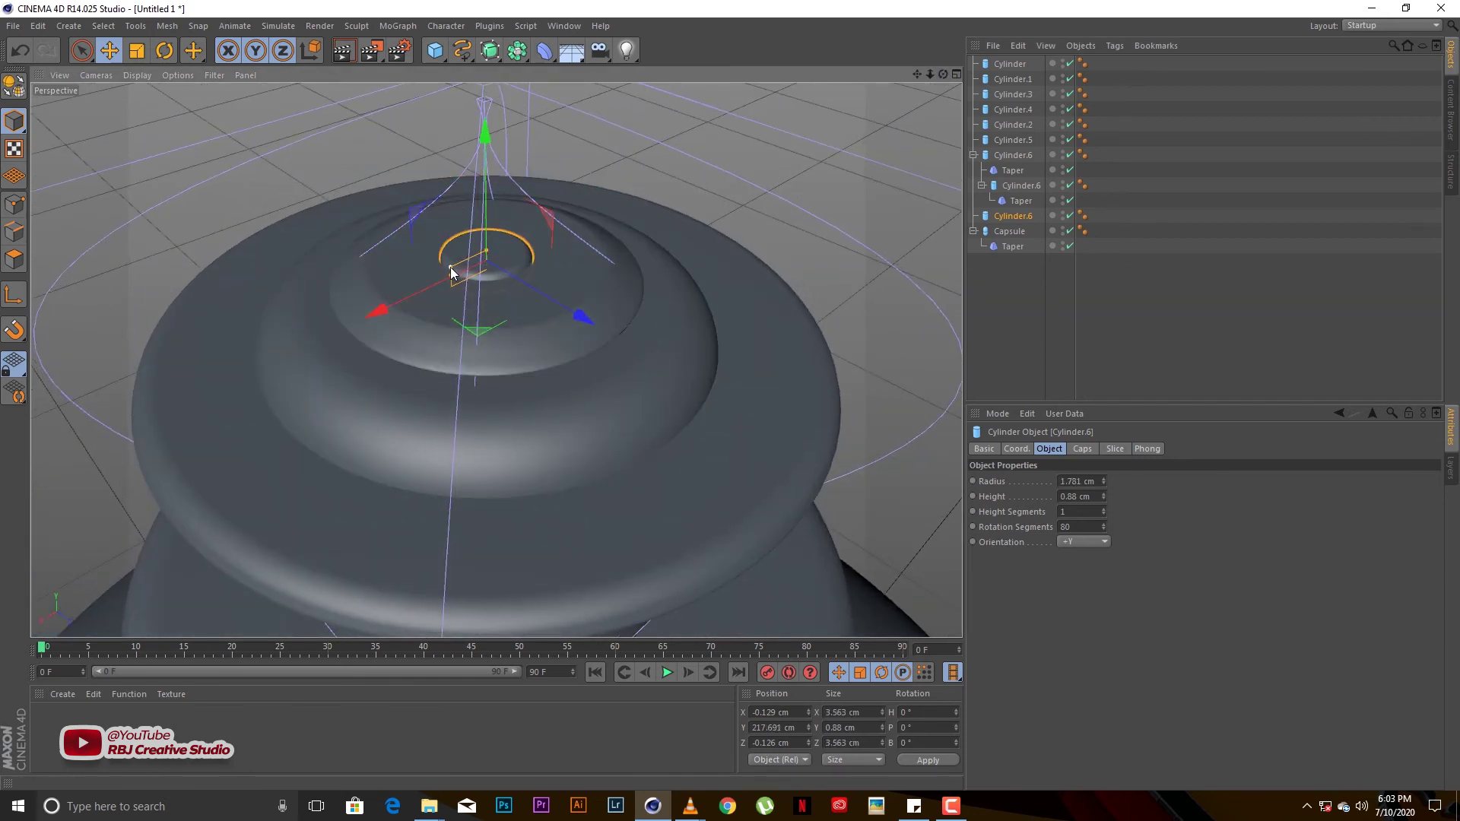
left_click_drag(532, 228, 495, 357, "alt")
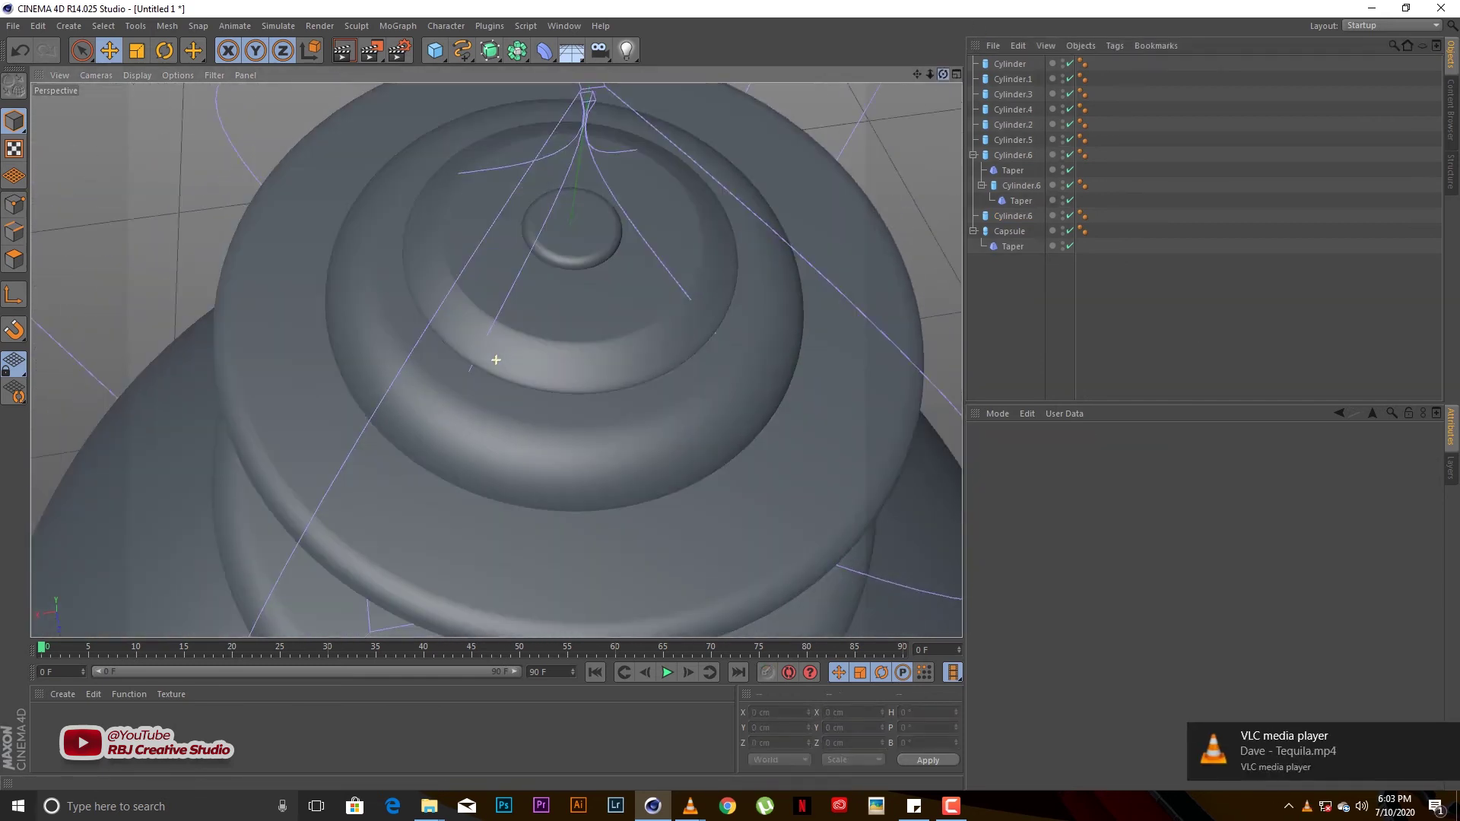
right_click_drag(495, 357, 502, 357, "alt")
left_click_drag(502, 357, 496, 359, "alt")
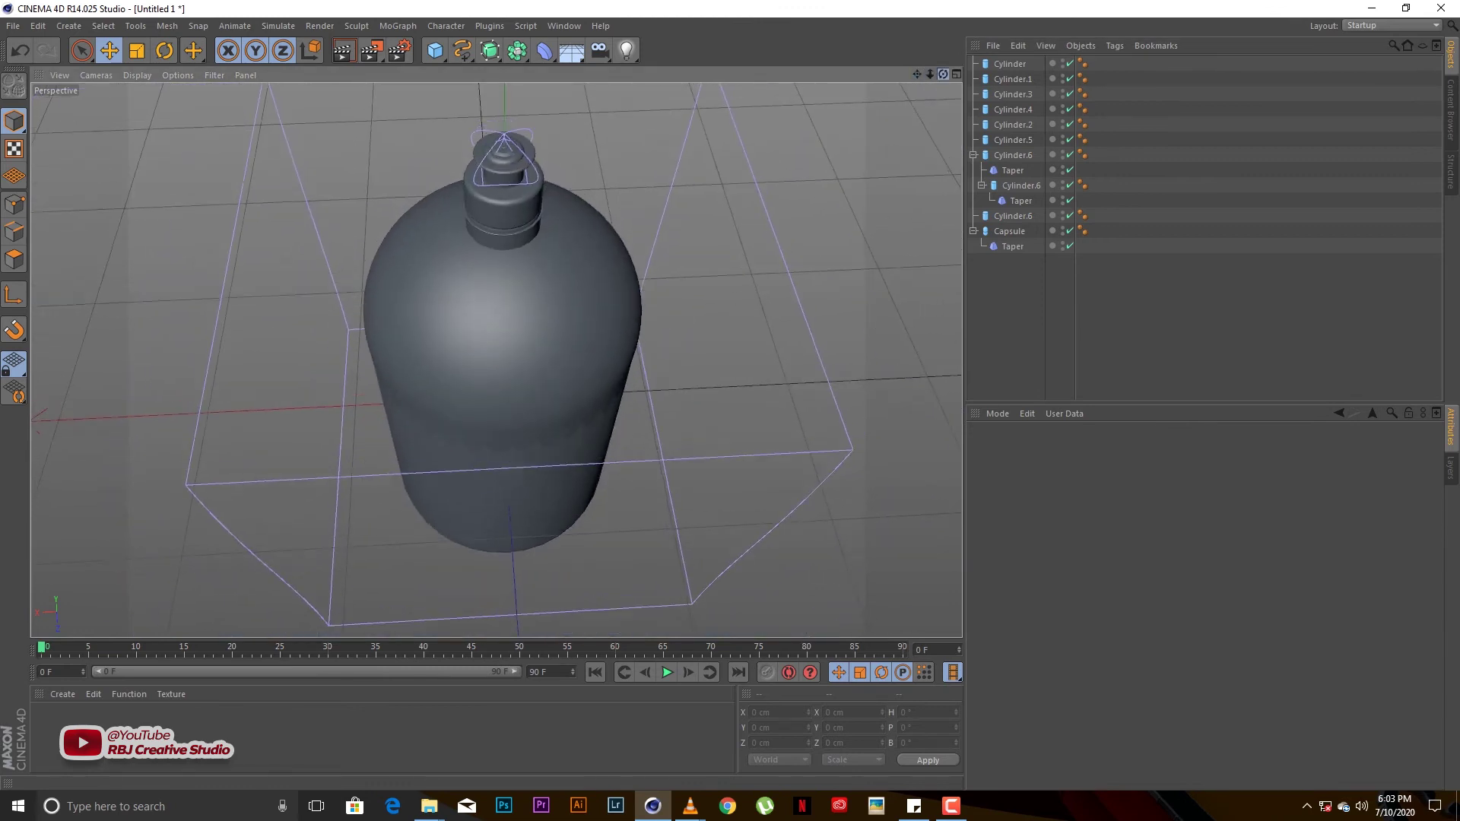
right_click_drag(496, 359, 486, 350, "alt")
left_click_drag(487, 349, 532, 357, "alt")
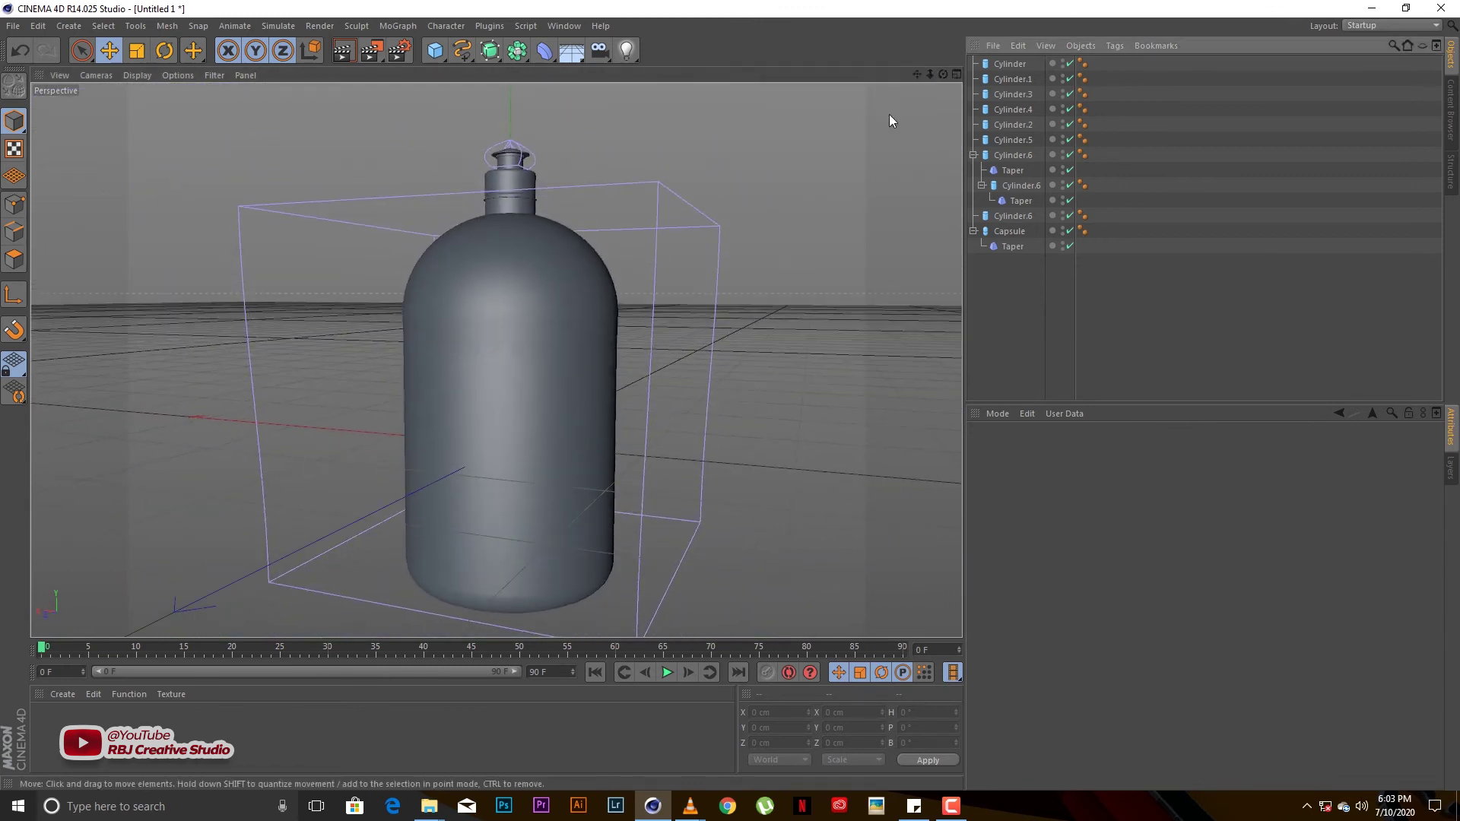
left_click_drag(941, 76, 950, 98)
left_click(1013, 125)
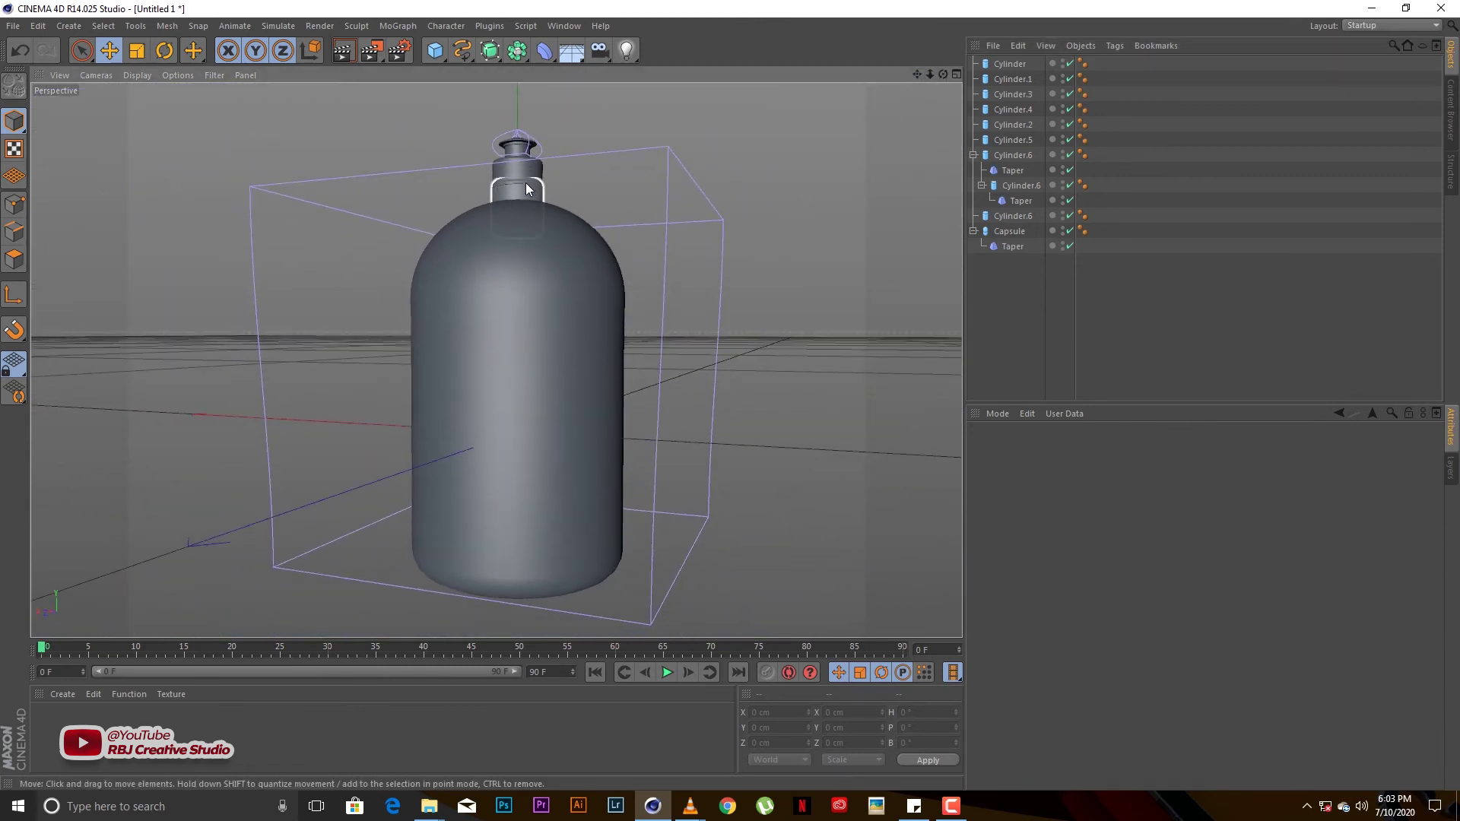
scroll(495, 358, "up", 5)
left_click_drag(496, 358, 773, 124, "alt")
scroll(603, 304, "up", 3)
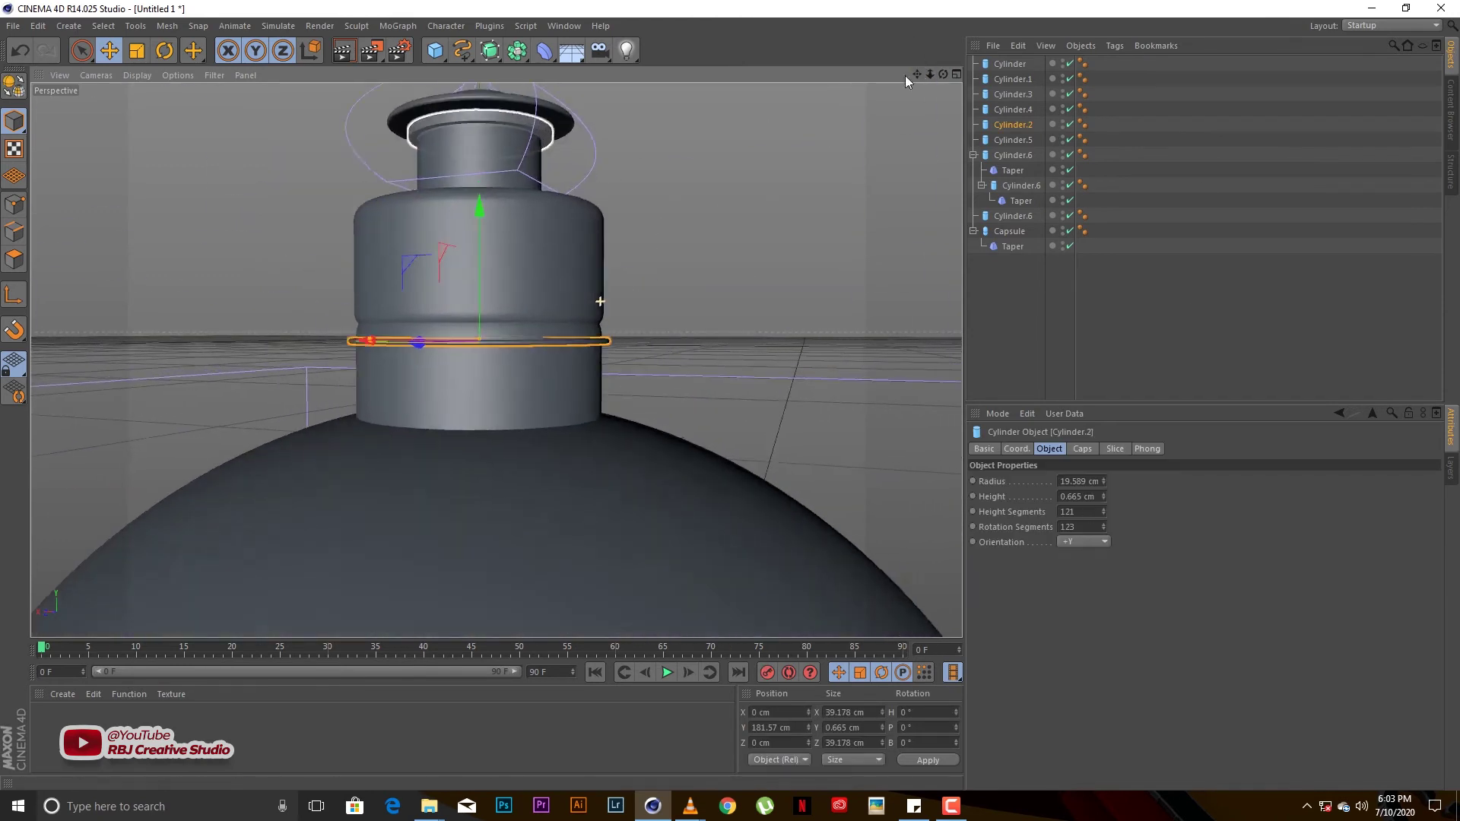
Enlarge neck ring Cylinder.2 to 21.201 cm radius and 0.942 cm height
scroll(368, 295, "up", 3)
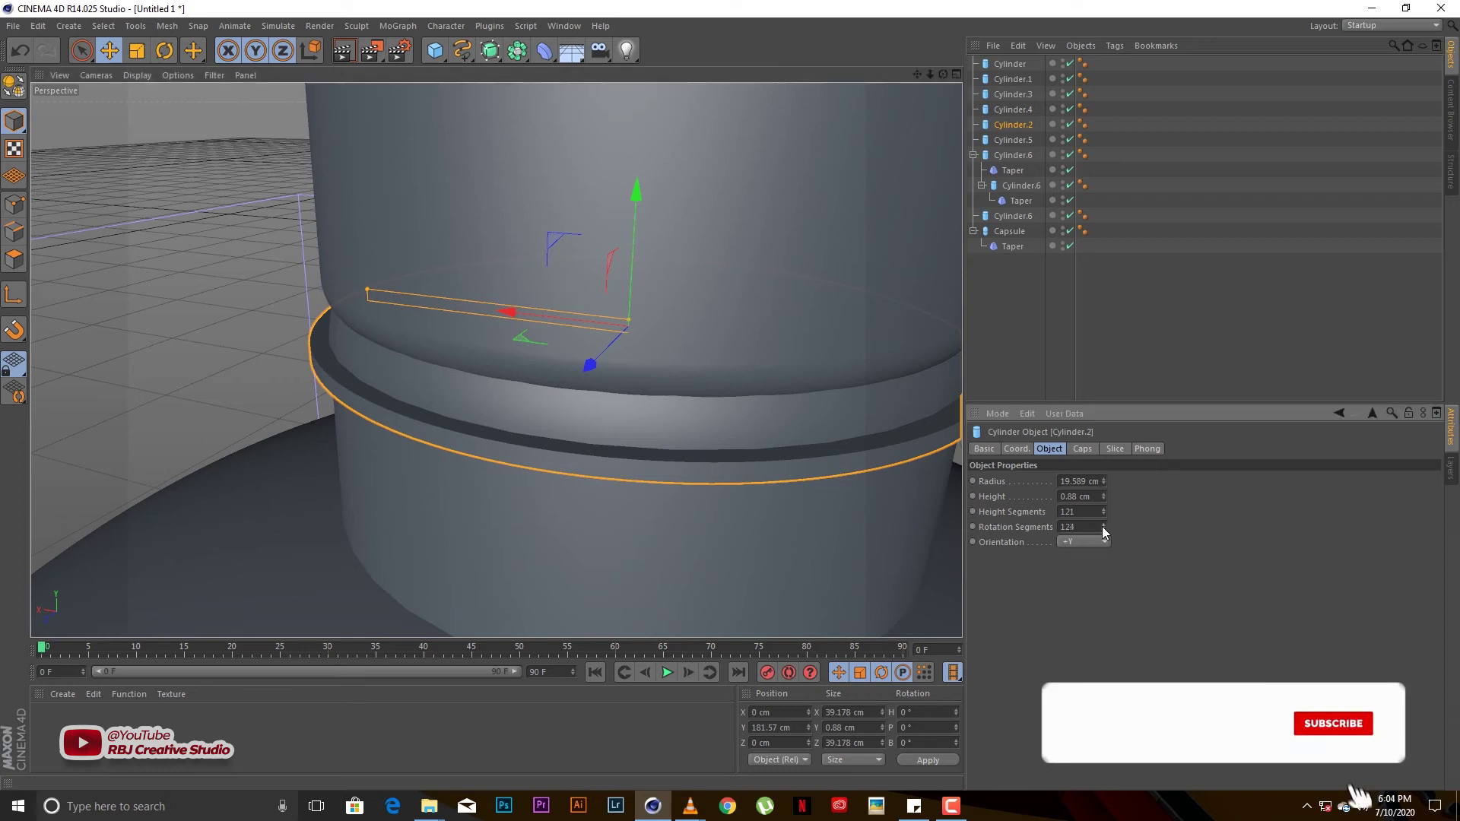
left_click_drag(430, 295, 368, 294, "alt")
key("ctrl+shift+a")
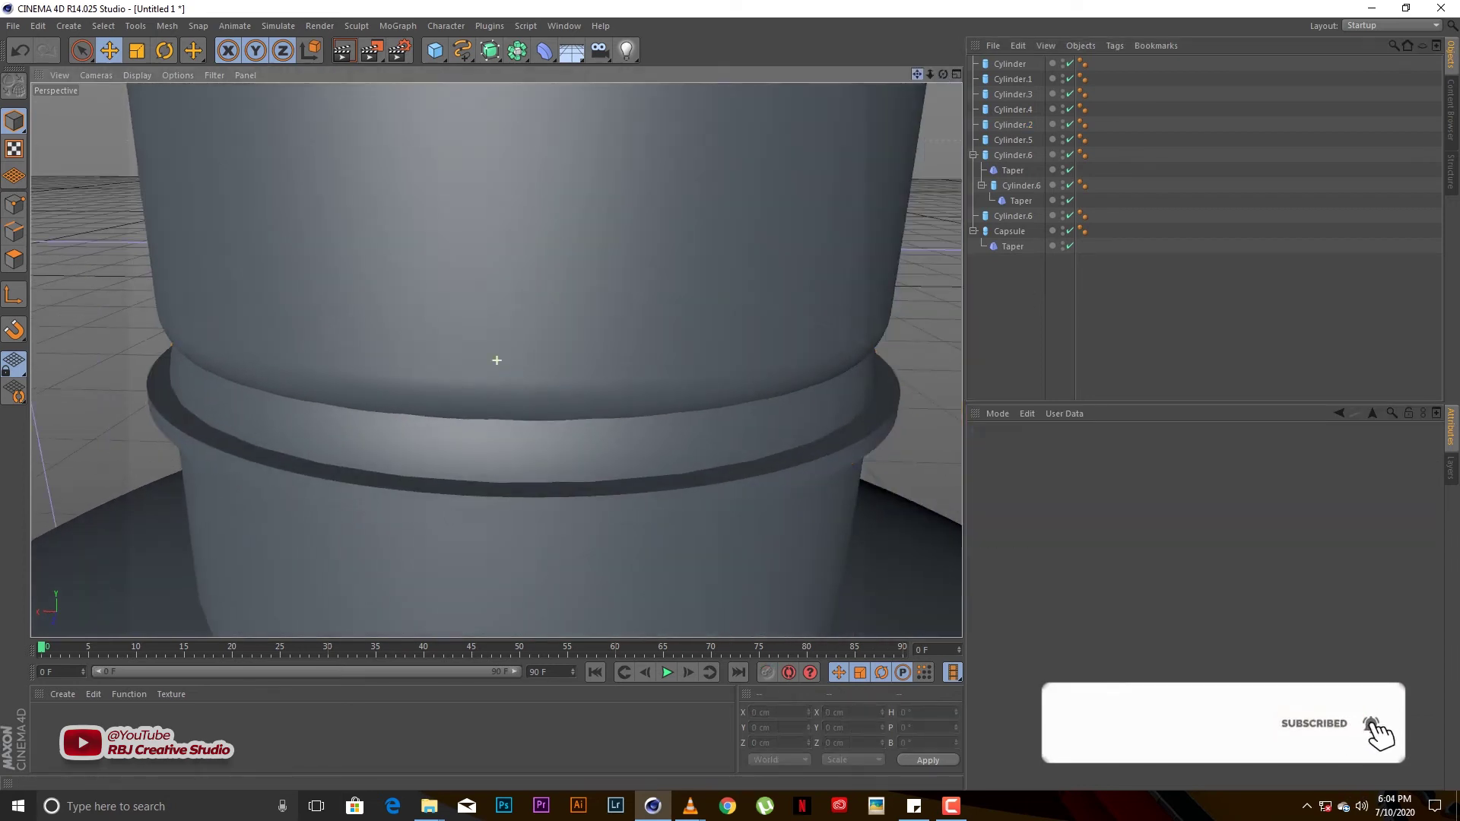
scroll(474, 508, "up", 2)
left_click(474, 508)
left_click_drag(494, 355, 221, 403, "alt")
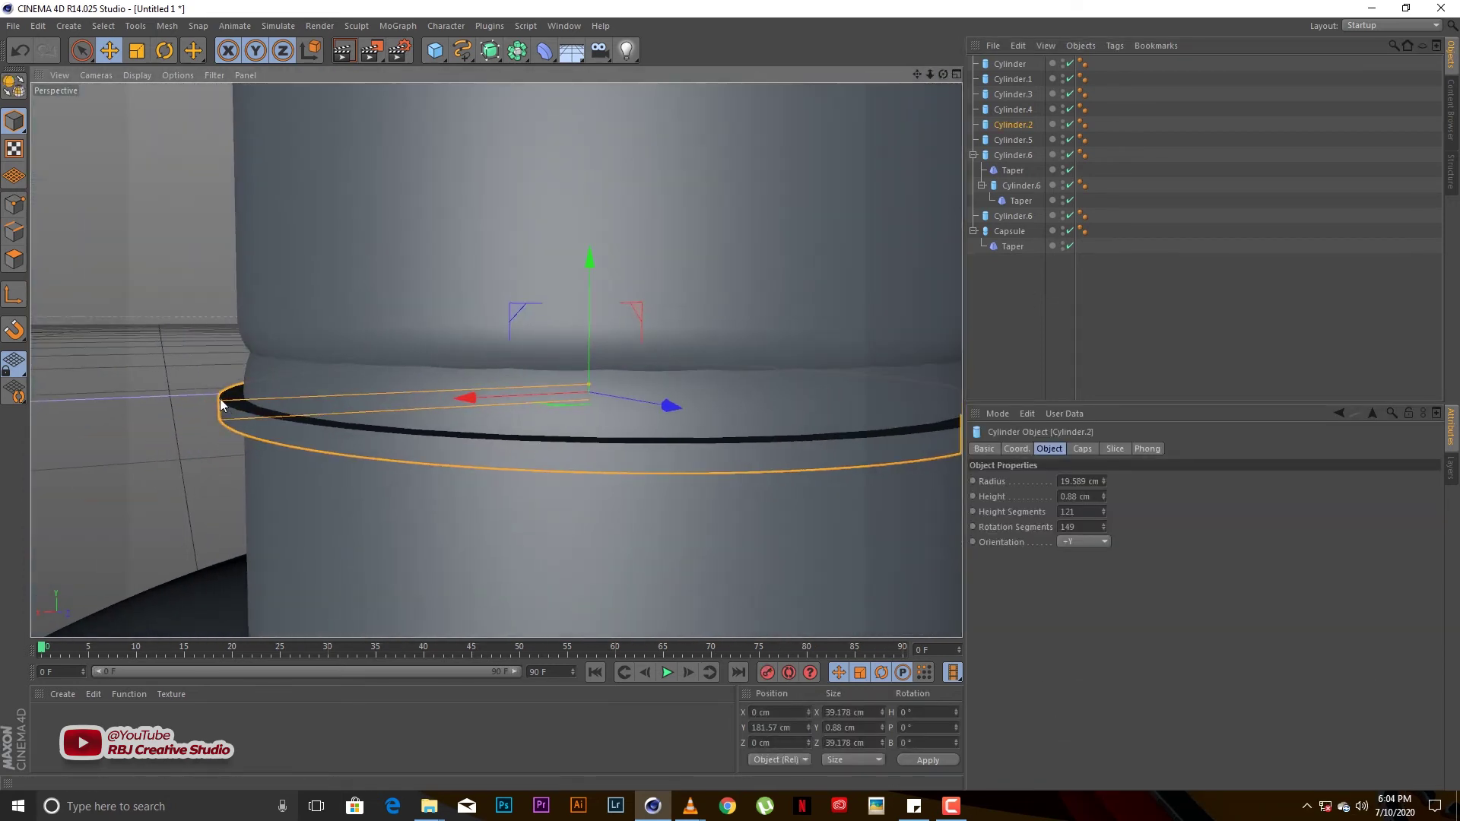
left_click_drag(943, 73, 943, 71)
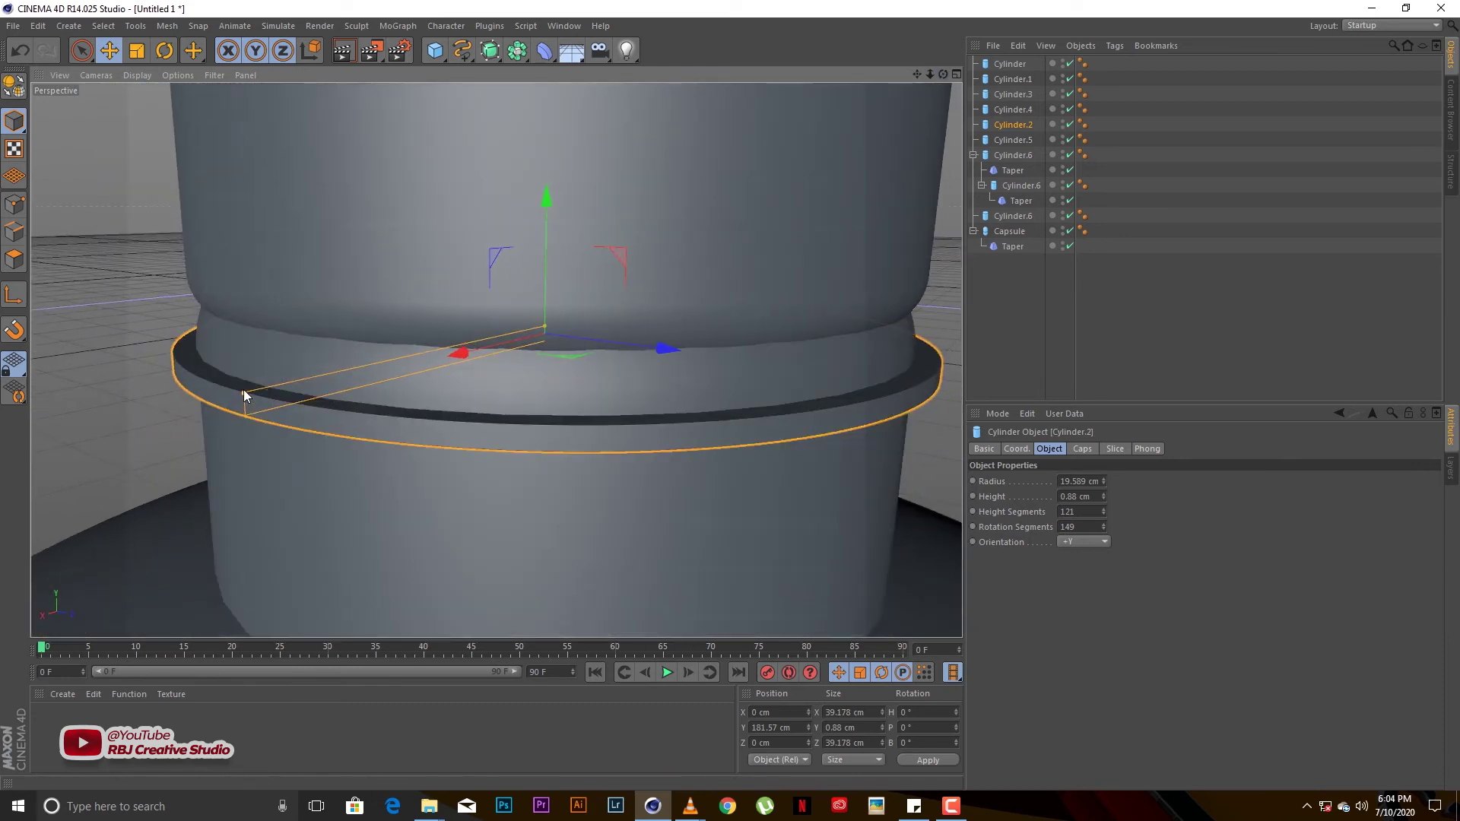
mouse_move(244, 388)
left_mouse_down("alt")
mouse_move(244, 409)
mouse_move(212, 420)
left_mouse_up("alt")
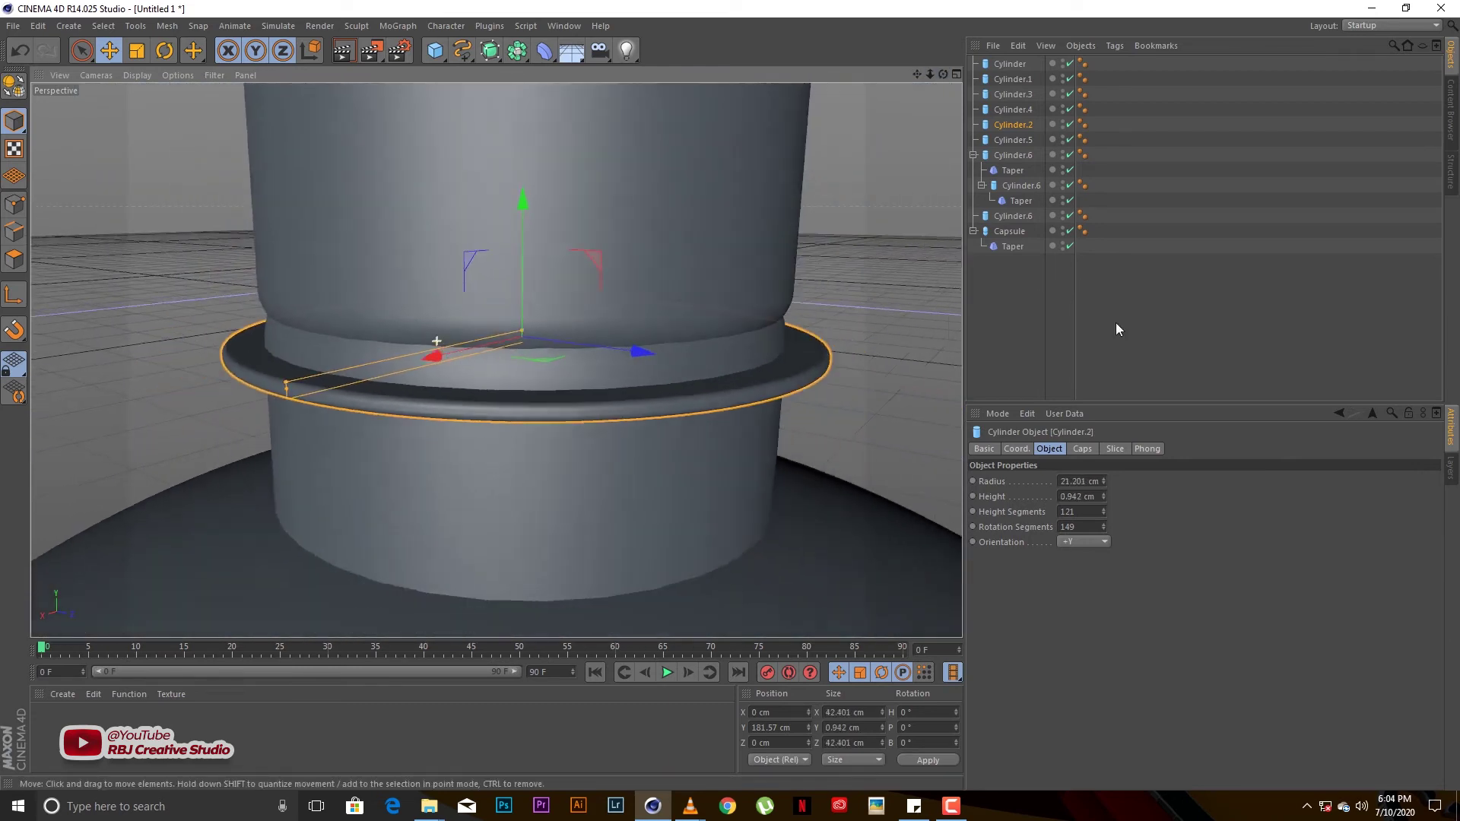
left_click_drag(930, 74, 876, 32)
left_click(1019, 289)
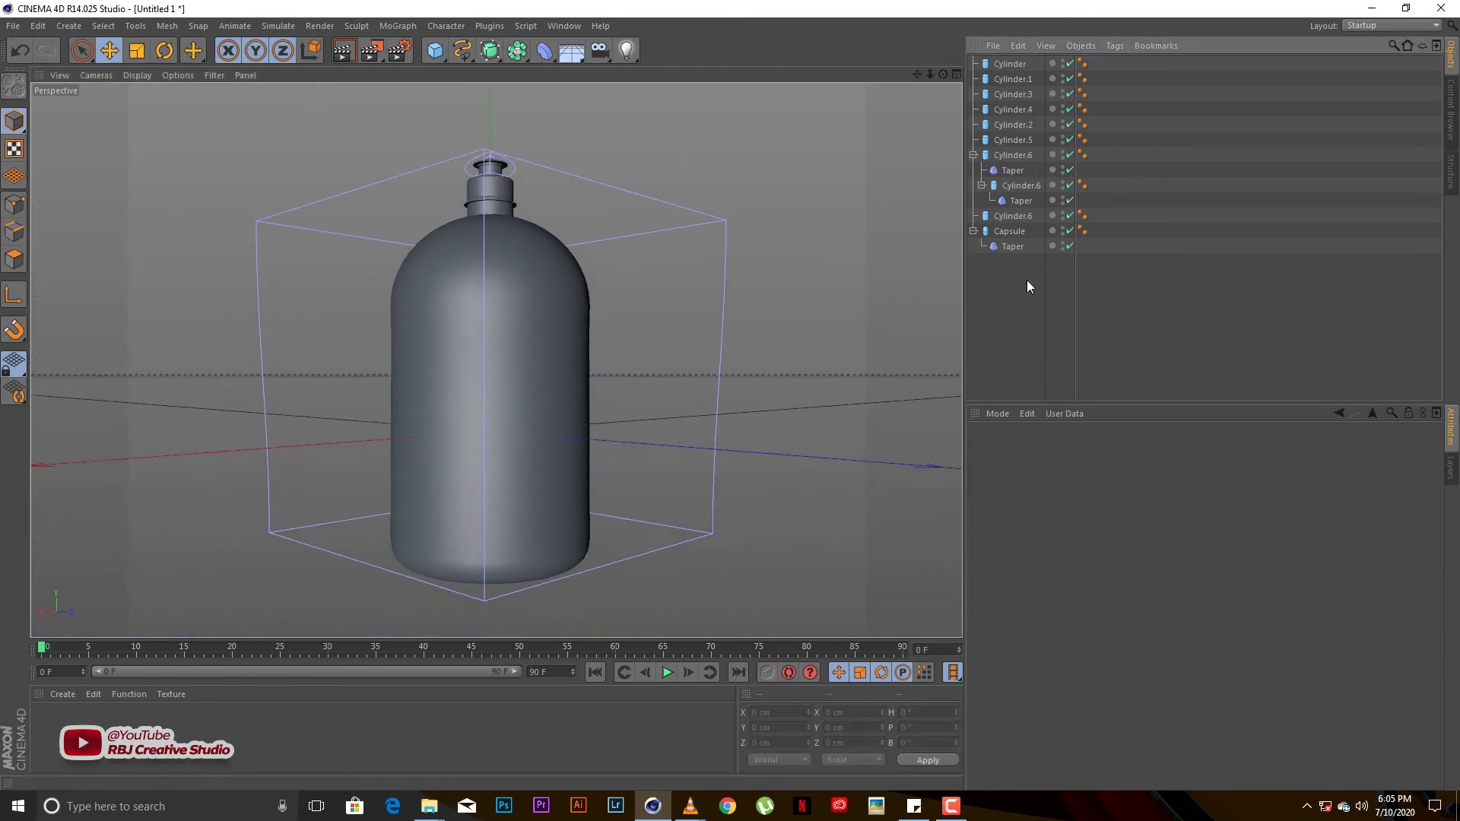
Save the scene as Hand Sanitizer.c4d
key("ctrl+s")
type("Hand S")
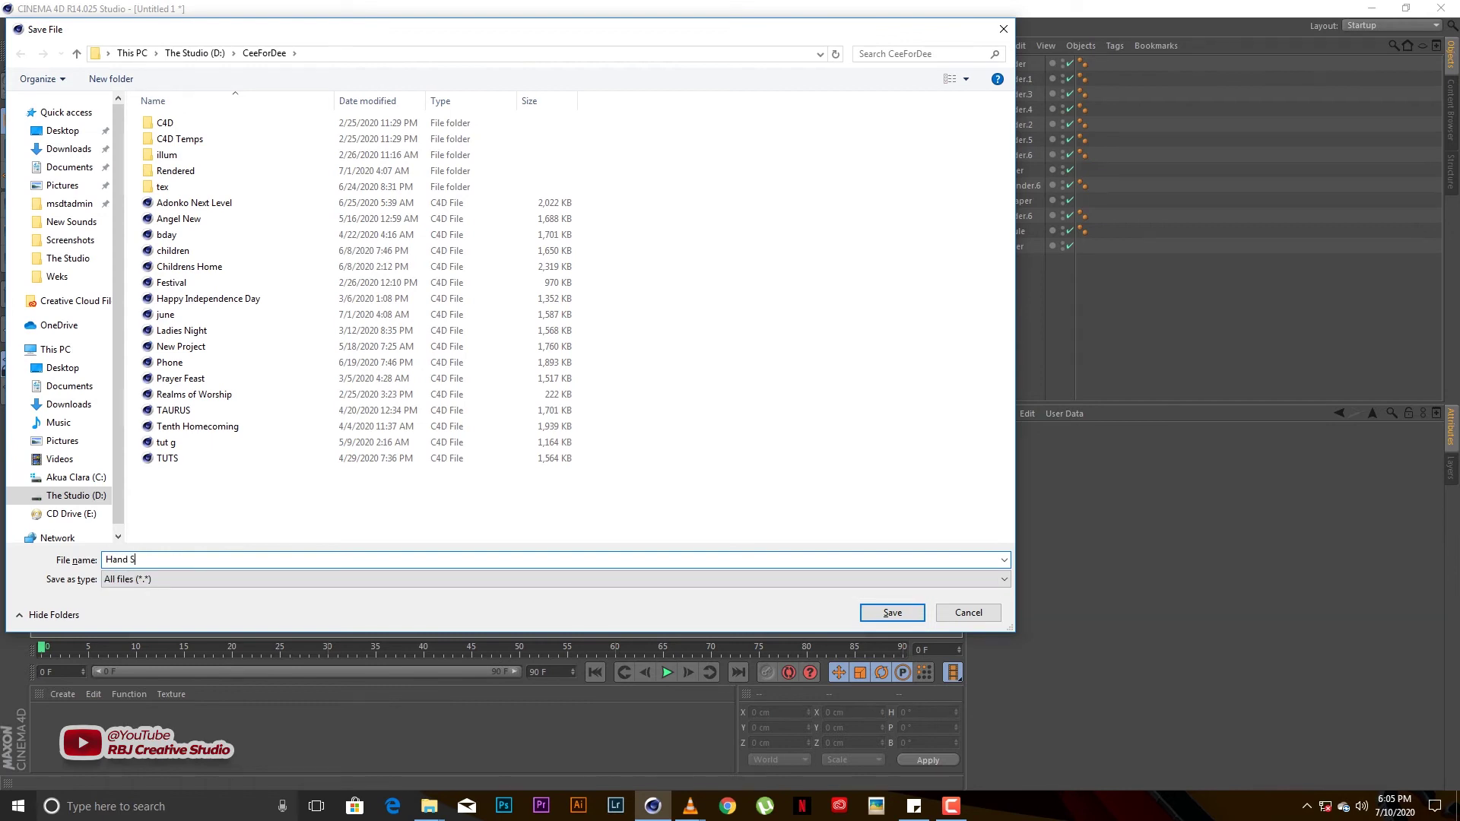
type("er")
key("Return")
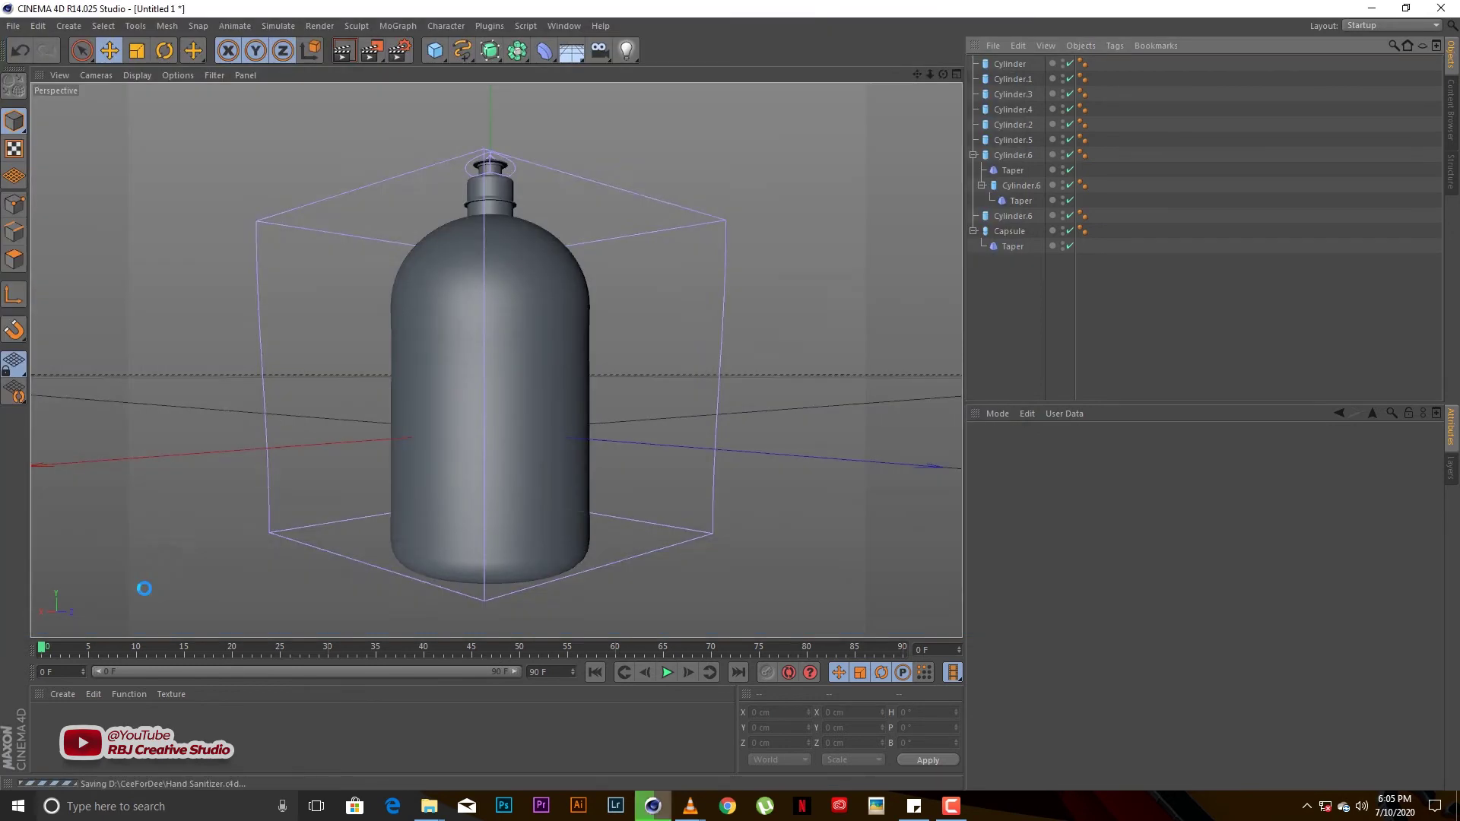
mouse_move(930, 73)
left_mouse_down()
mouse_move(916, 107)
mouse_move(941, 136)
left_mouse_up()
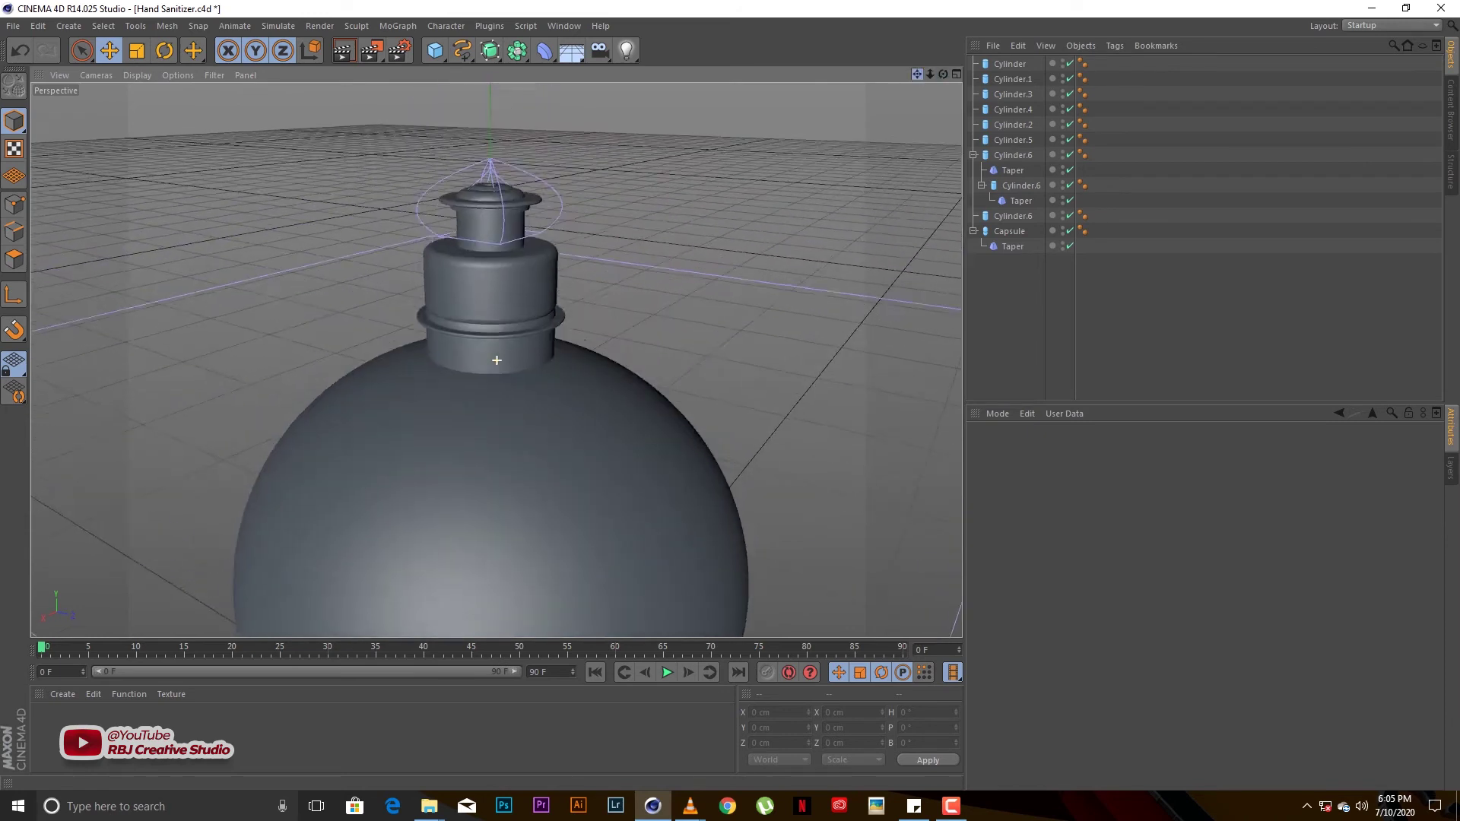
Shorten neck Cylinder.1 to 18.877 cm height and frame the whole bottle
left_click(552, 274)
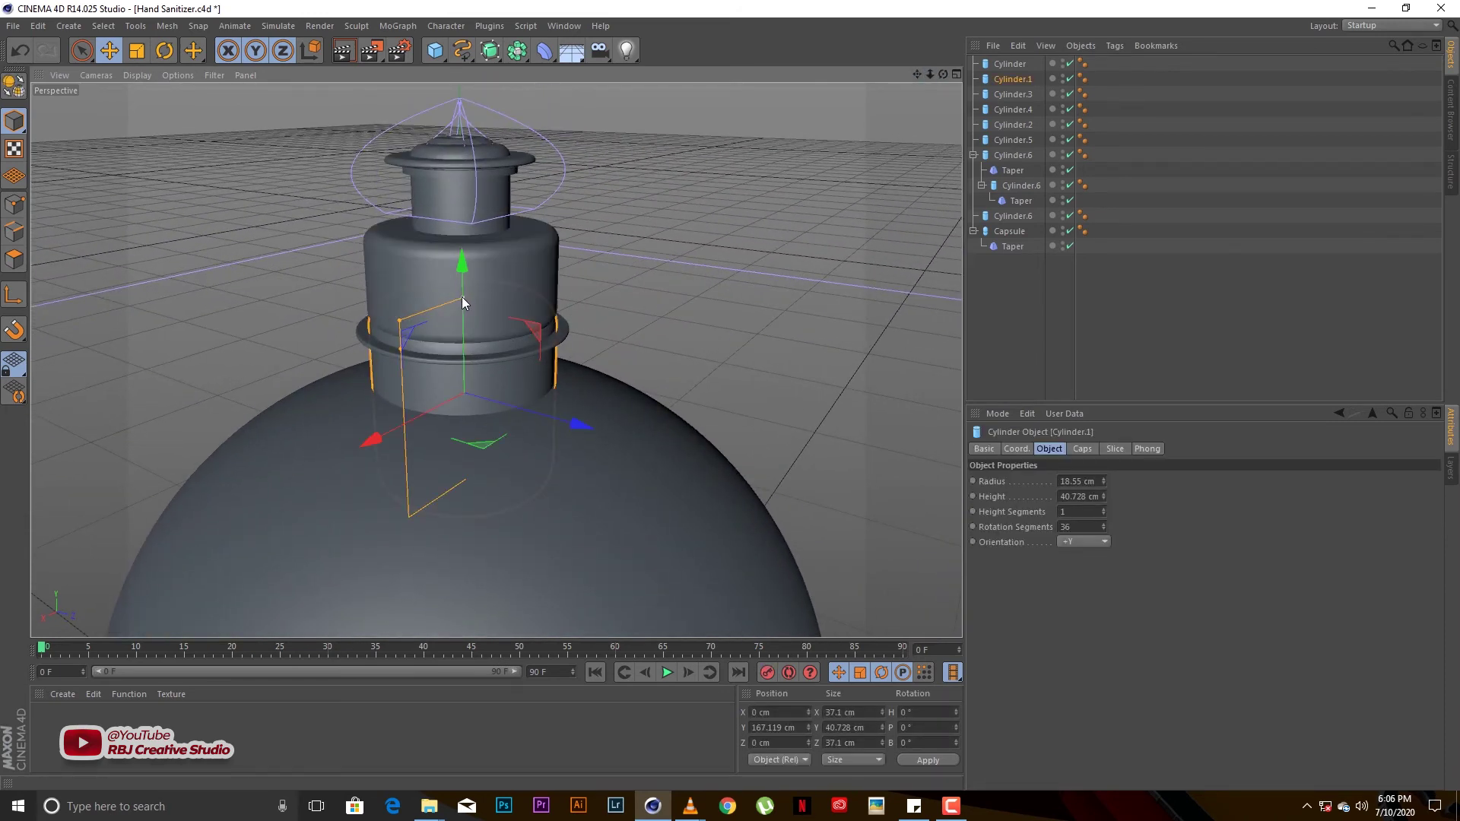
left_click_drag(463, 298, 458, 221)
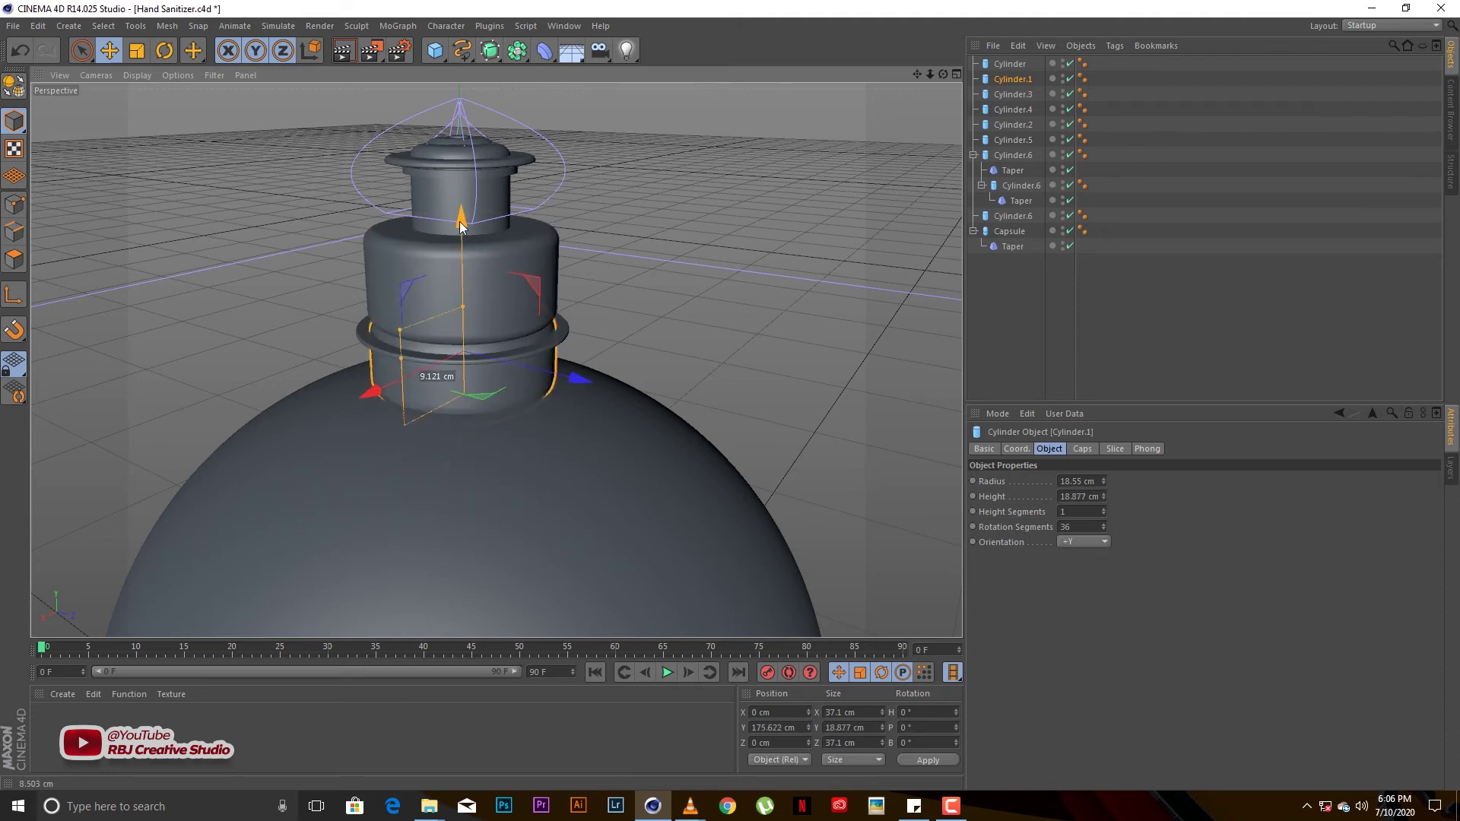
left_click(972, 124)
mouse_move(929, 73)
left_mouse_down()
mouse_move(928, 92)
mouse_move(958, 84)
mouse_move(928, 75)
left_mouse_up()
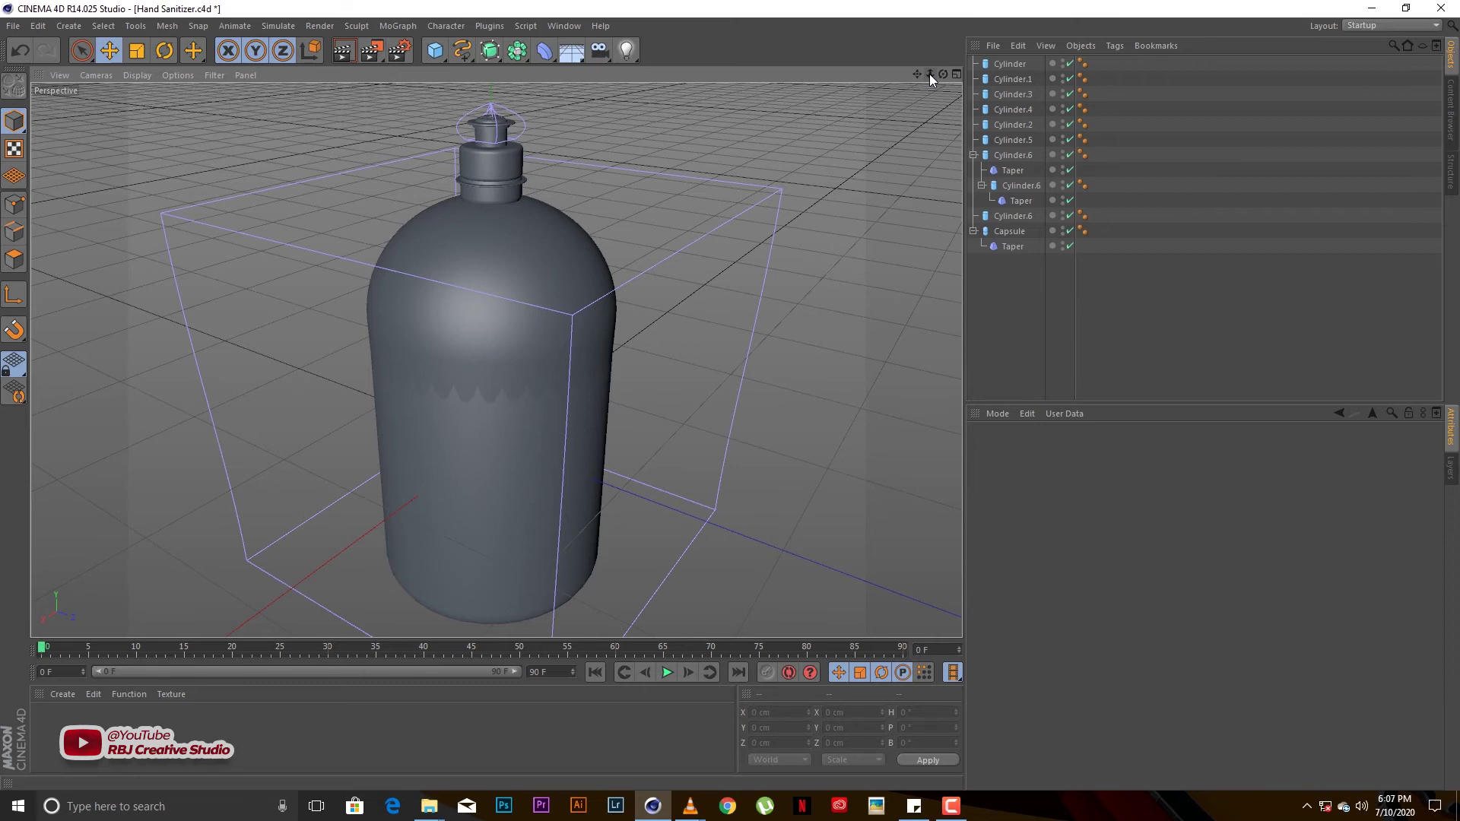
mouse_move(930, 75)
left_mouse_down()
mouse_move(944, 79)
mouse_move(929, 68)
left_mouse_up()
left_click_drag(497, 360, 728, 202, "alt")
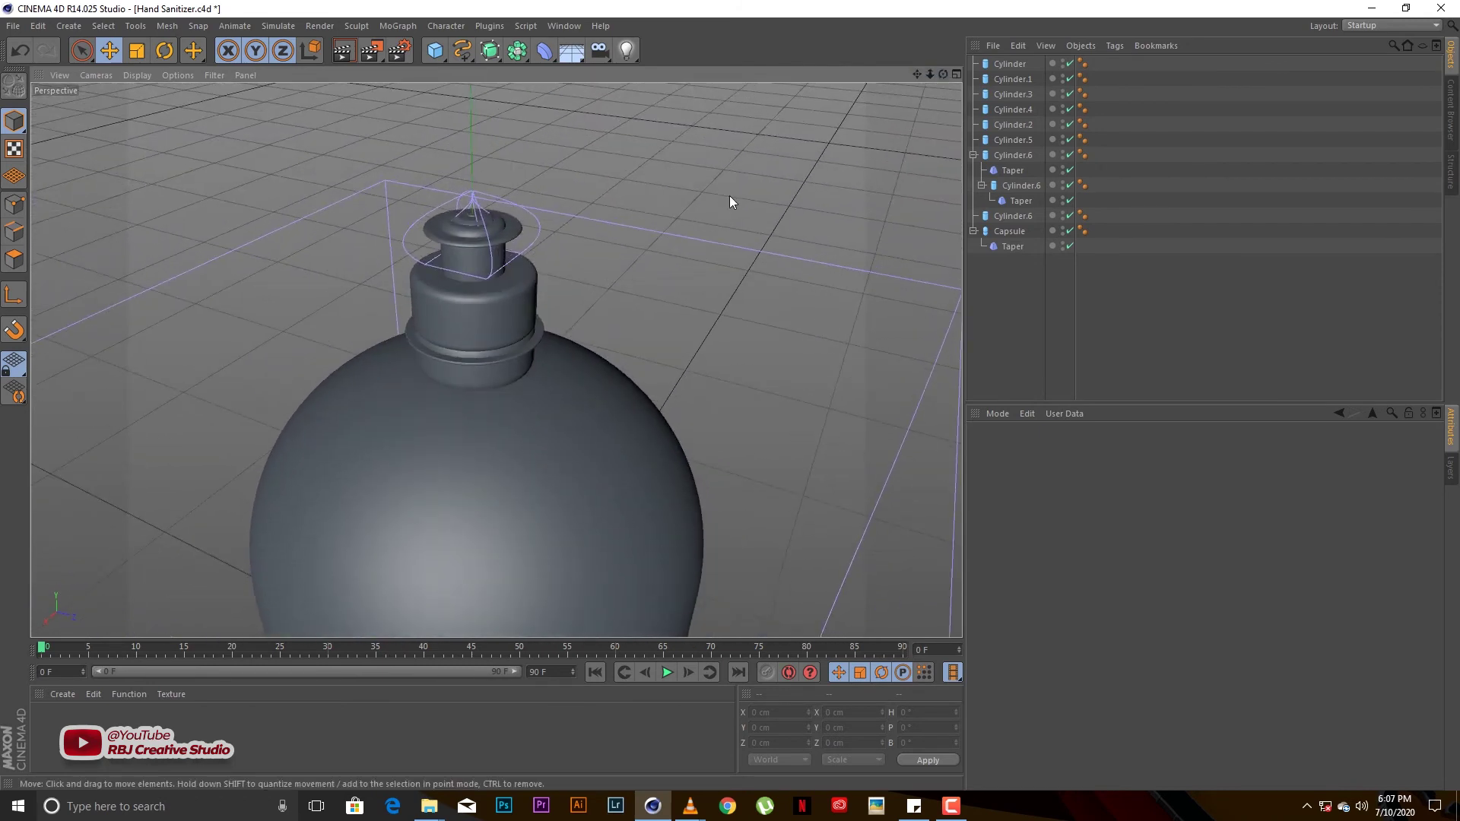
mouse_move(728, 195)
left_mouse_down("alt")
mouse_move(920, 75)
mouse_move(929, 91)
mouse_move(915, 70)
left_mouse_up("alt")
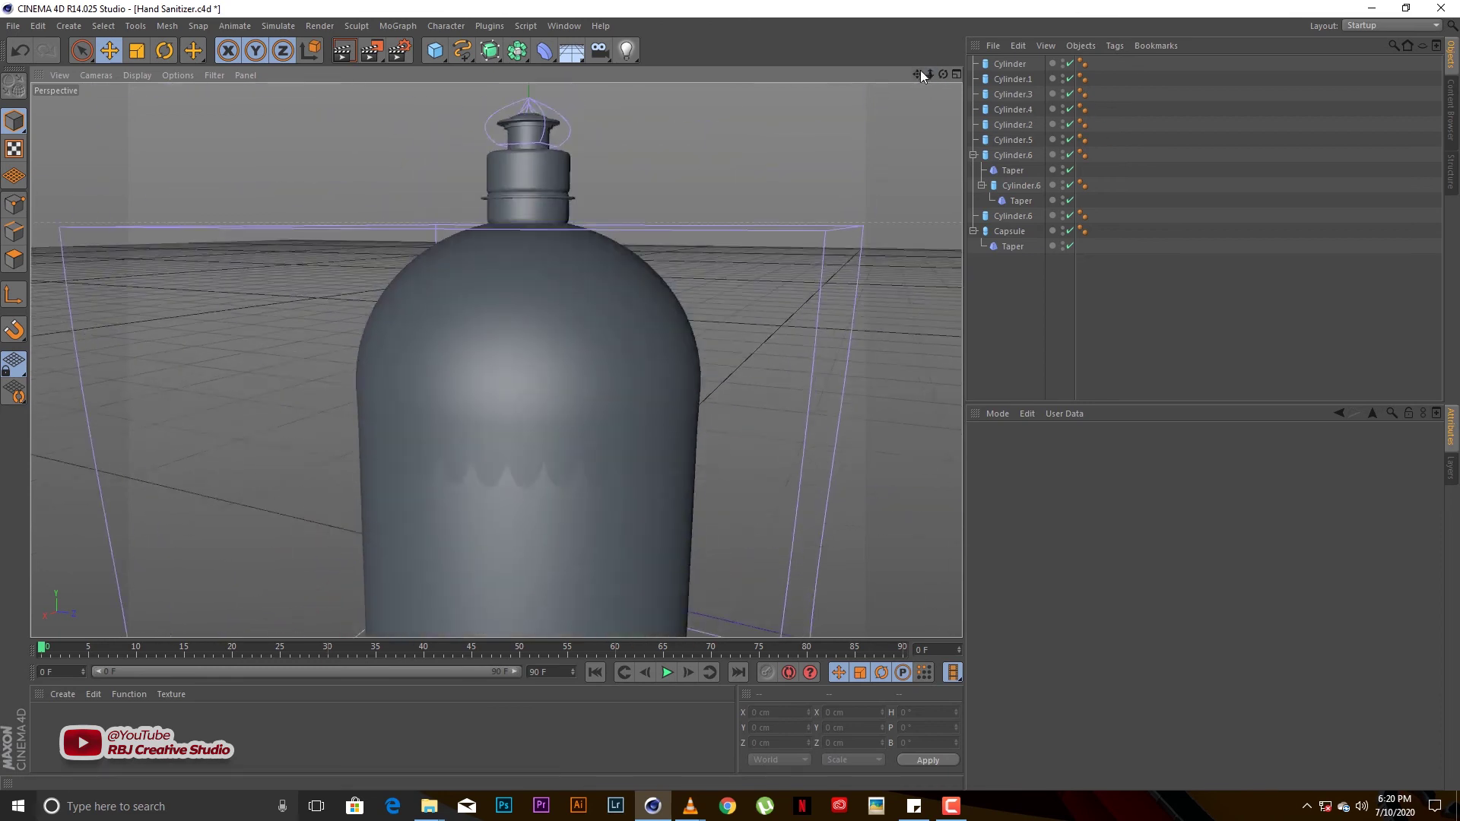
Create a new material and give it a white base colour
left_click_drag(920, 70, 911, 71)
left_click(62, 694)
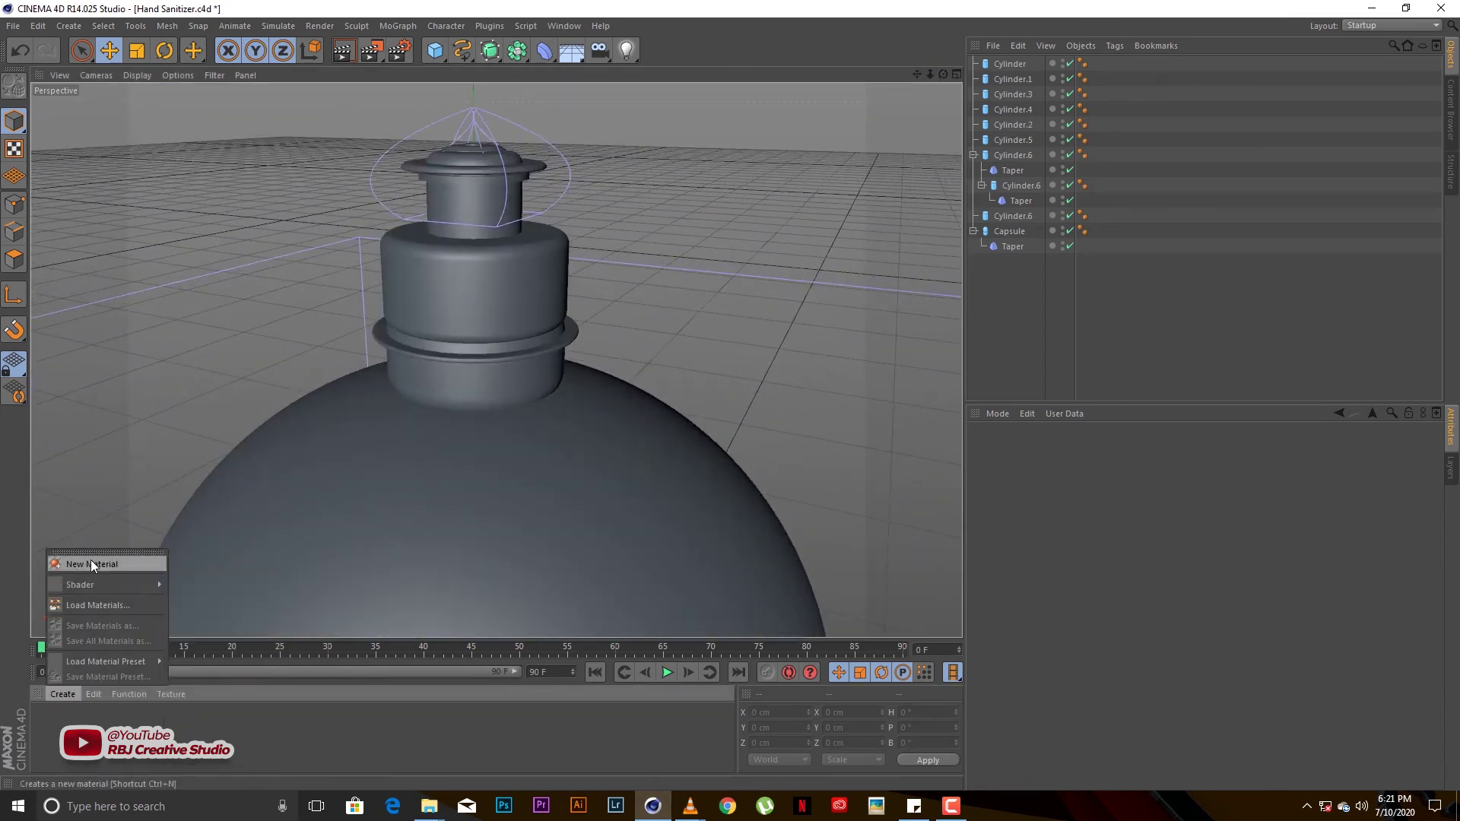
left_click(91, 564)
double_click(47, 719)
left_click(758, 253)
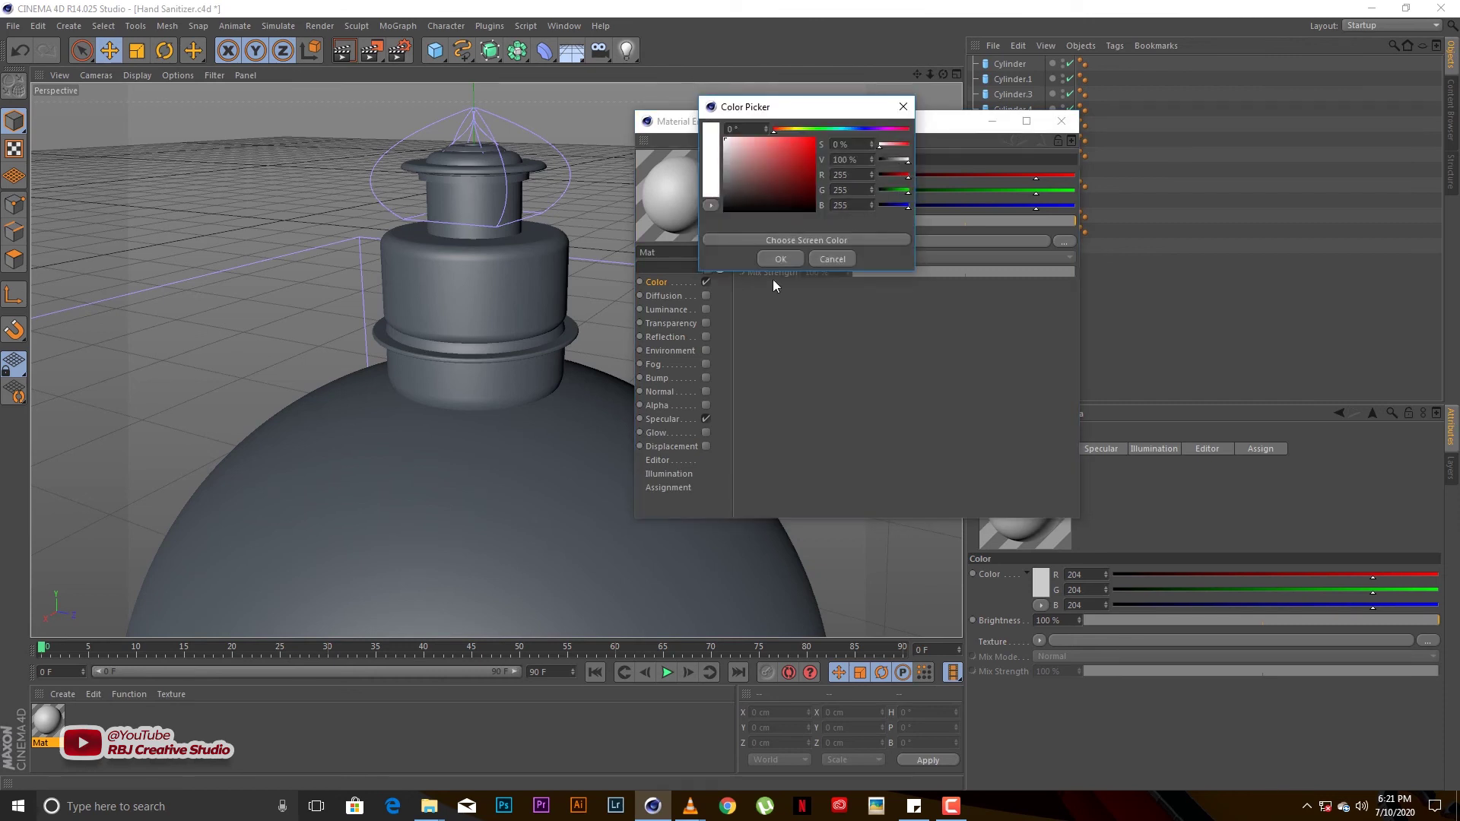
left_click(706, 323)
Enable Diffusion with a Gradient shader and set its knot colours
left_click(706, 337)
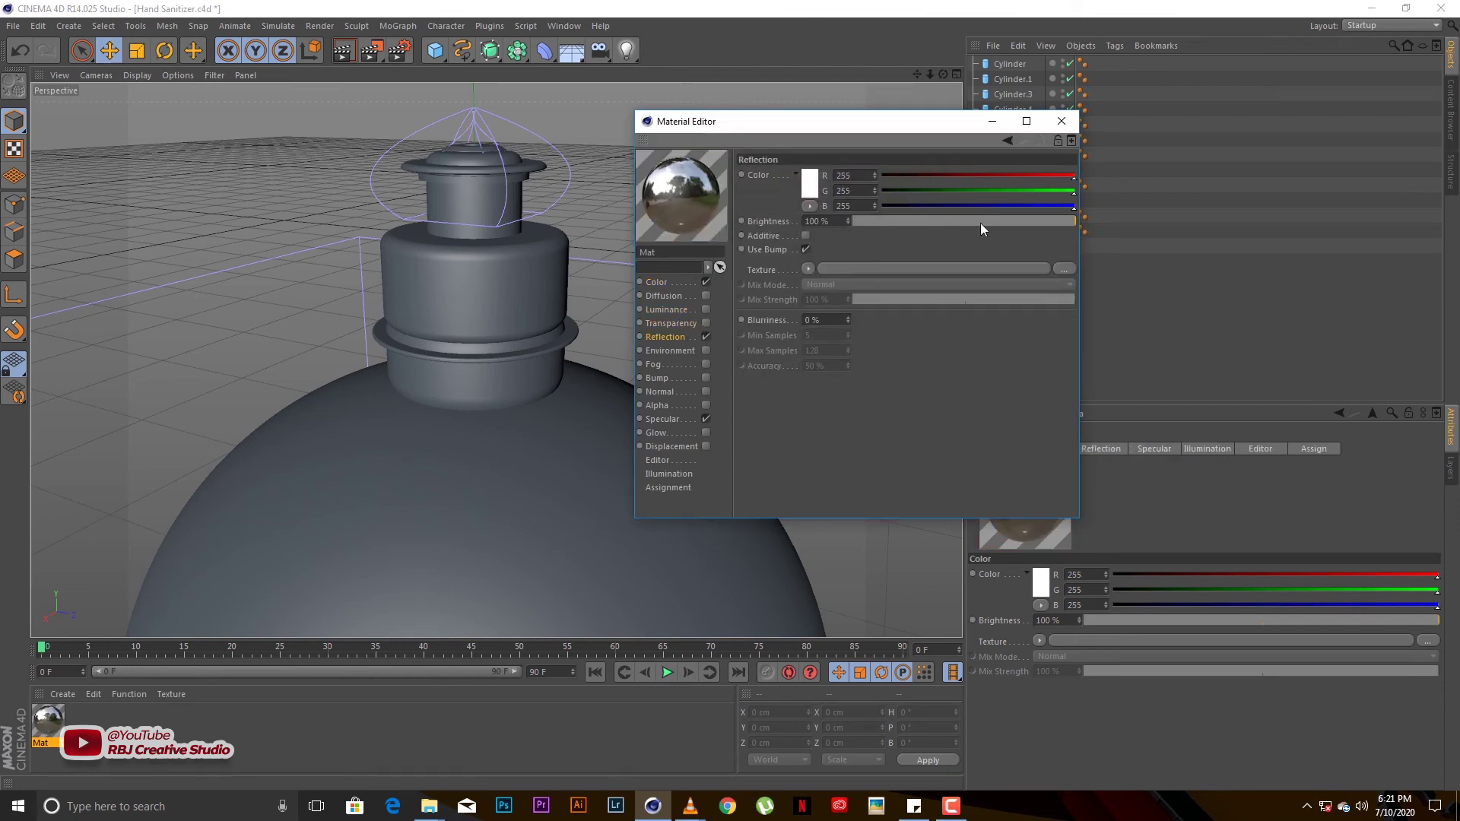
left_click(706, 337)
left_click(705, 309)
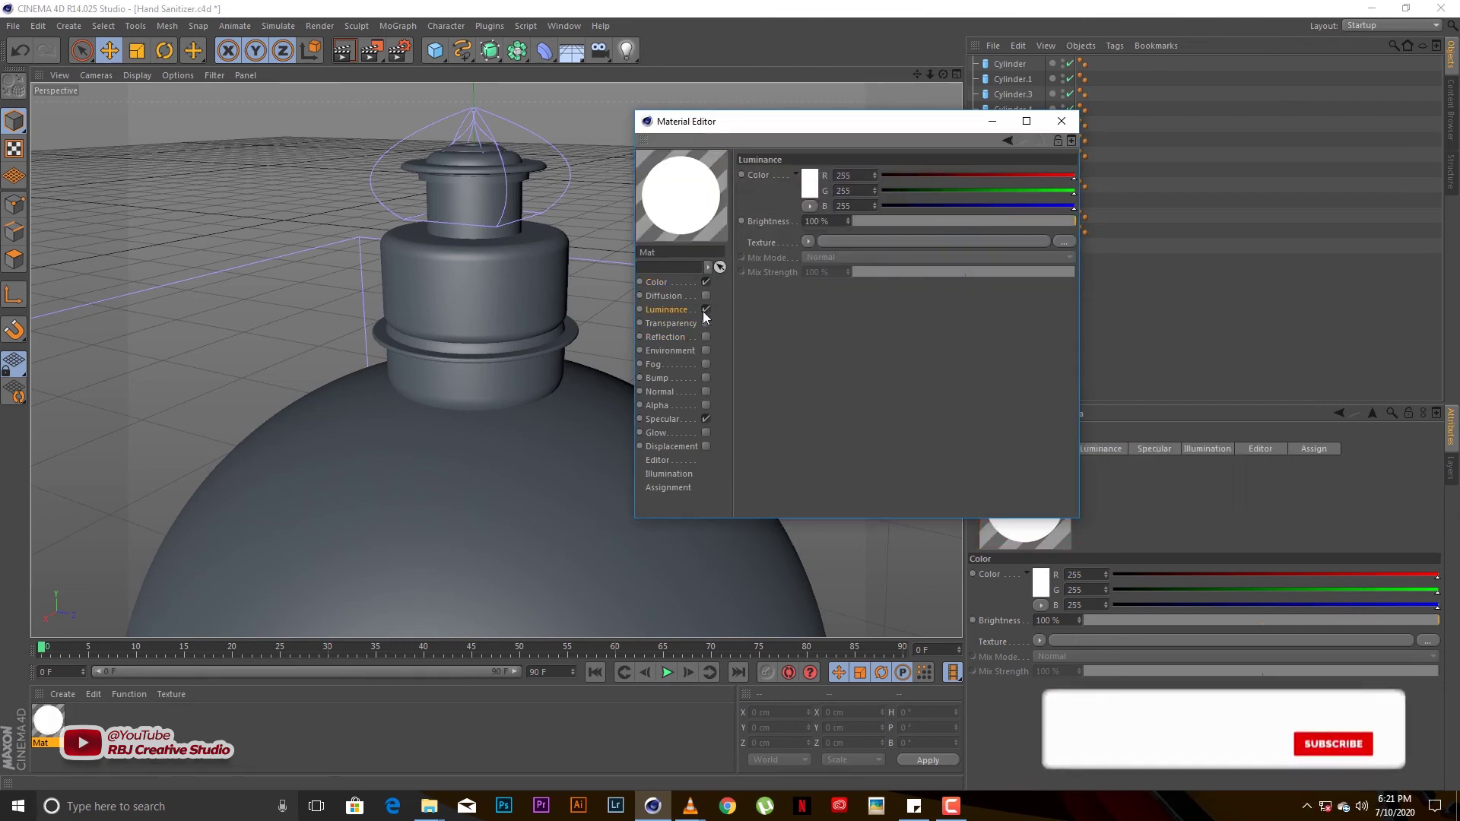
left_click(706, 310)
left_click(706, 296)
left_click(807, 287)
left_click(822, 403)
double_click(803, 292)
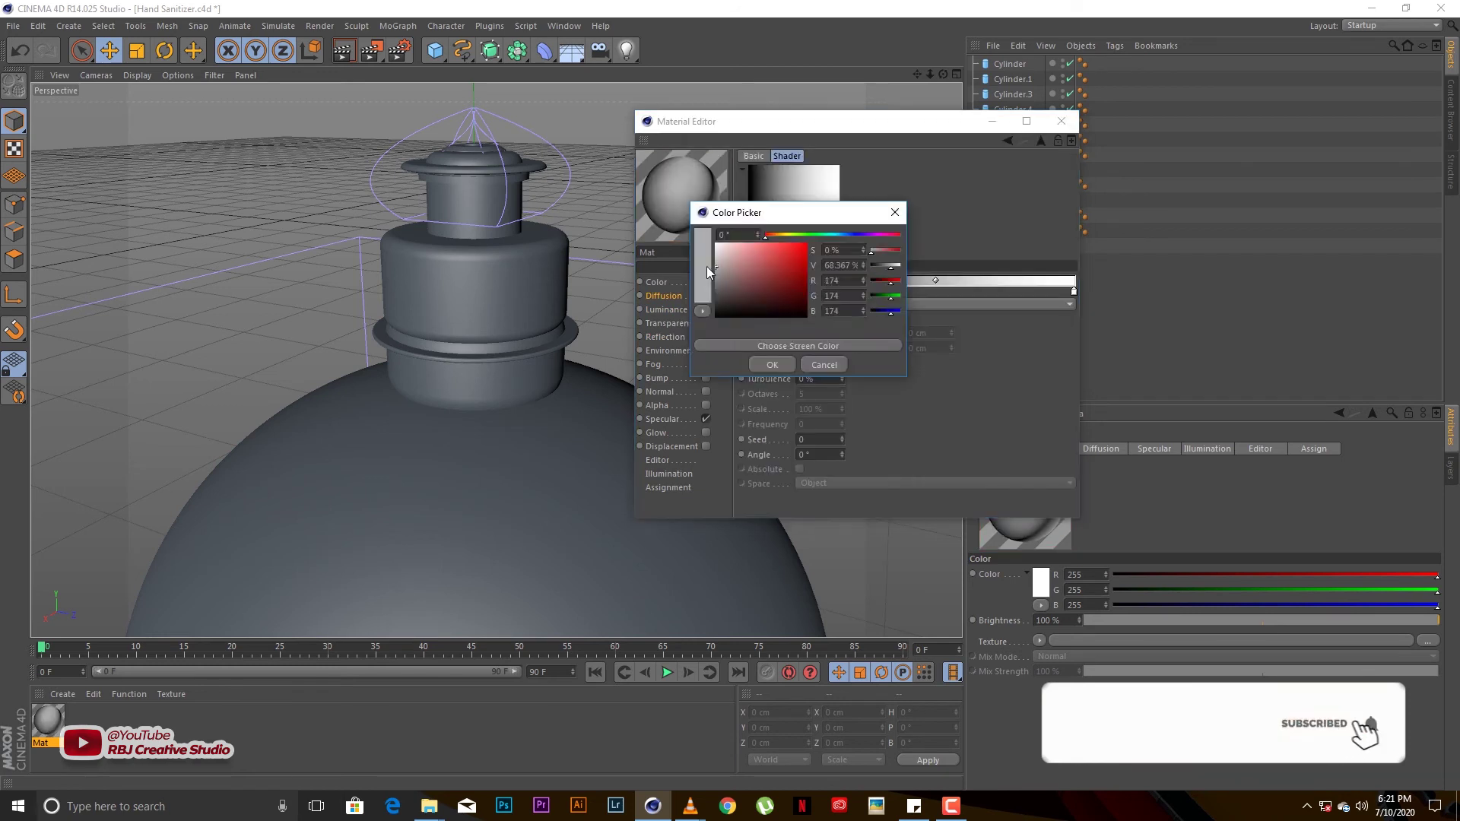
left_click(771, 364)
double_click(1072, 291)
left_click(1044, 348)
left_click(932, 291)
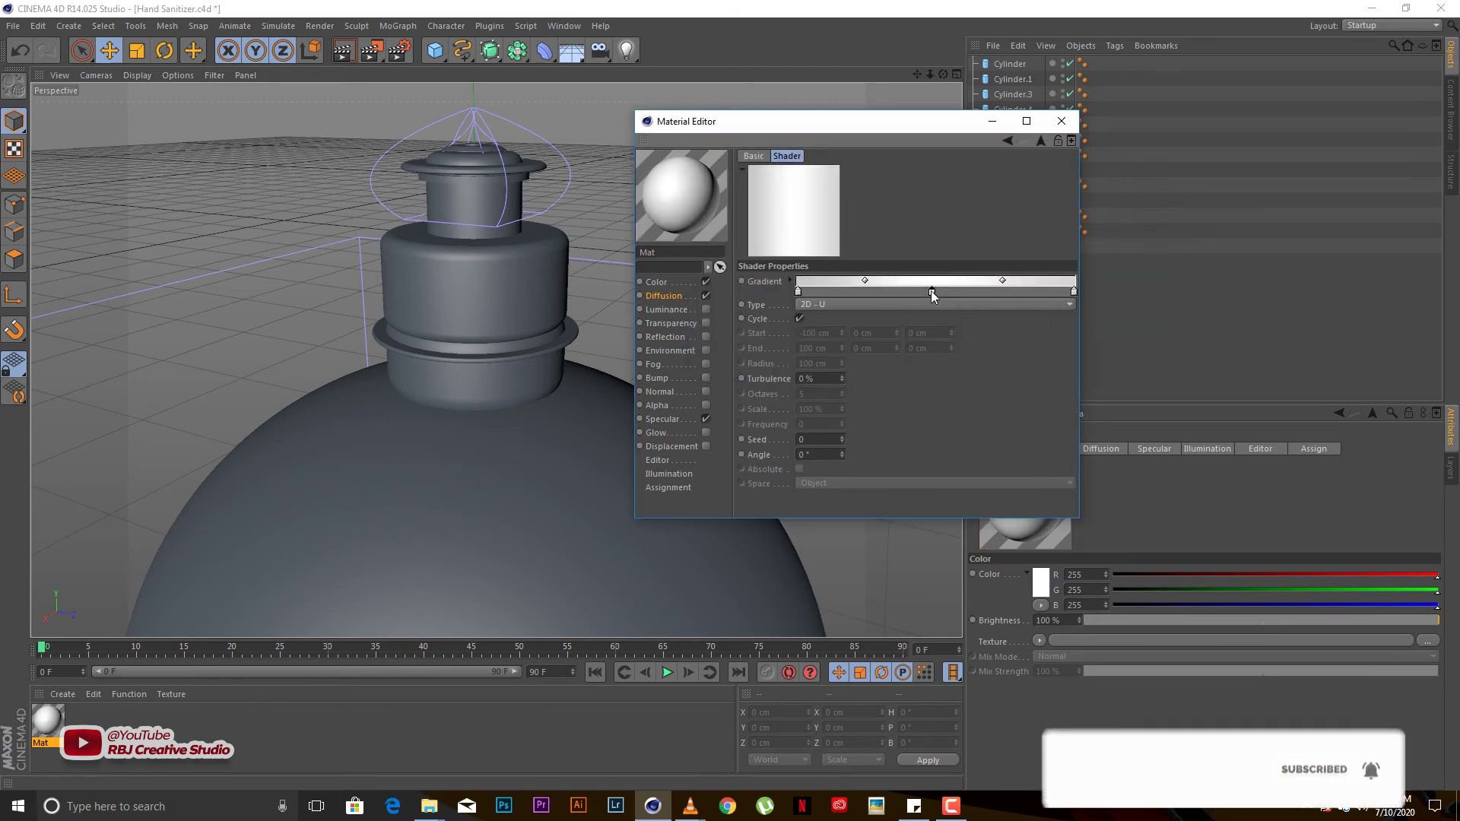
Tune the specular highlight with 69% inner width and preview the material on a knot
left_click(662, 419)
mouse_move(972, 422)
left_mouse_down()
mouse_move(1052, 421)
mouse_move(1015, 390)
left_mouse_up()
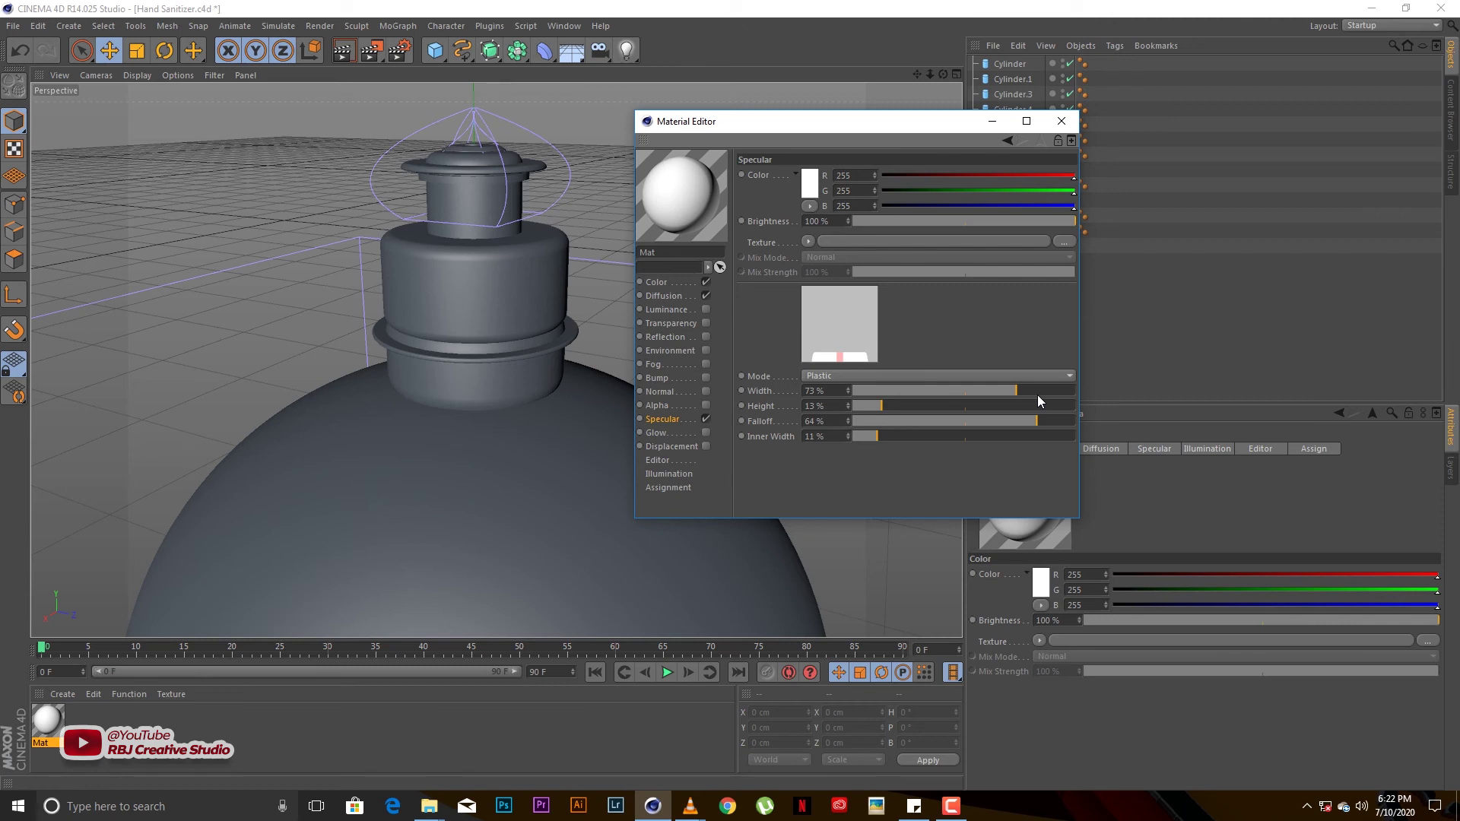
left_click(1007, 436)
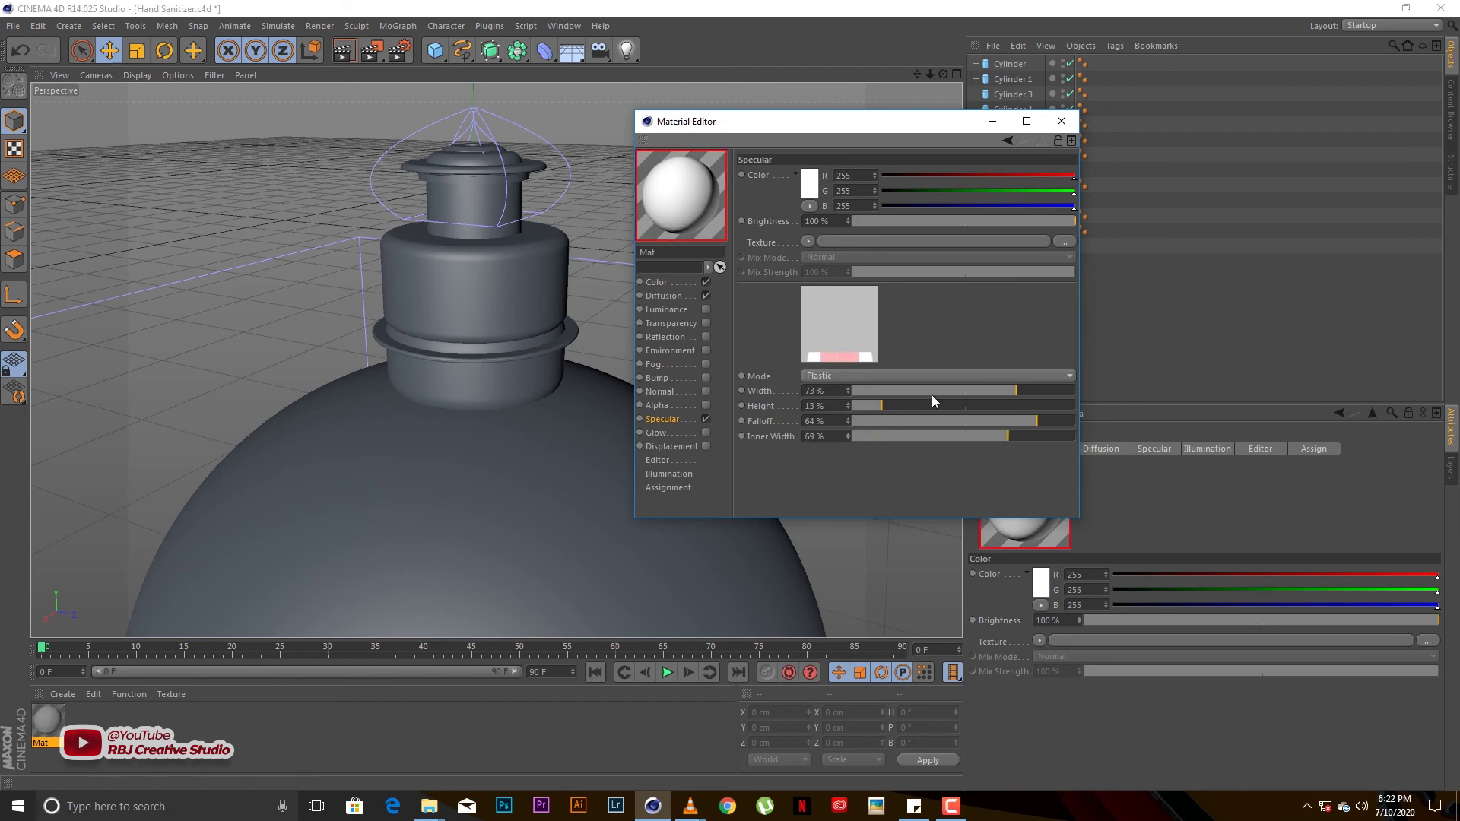
left_click_drag(885, 406, 924, 406)
right_click(681, 194)
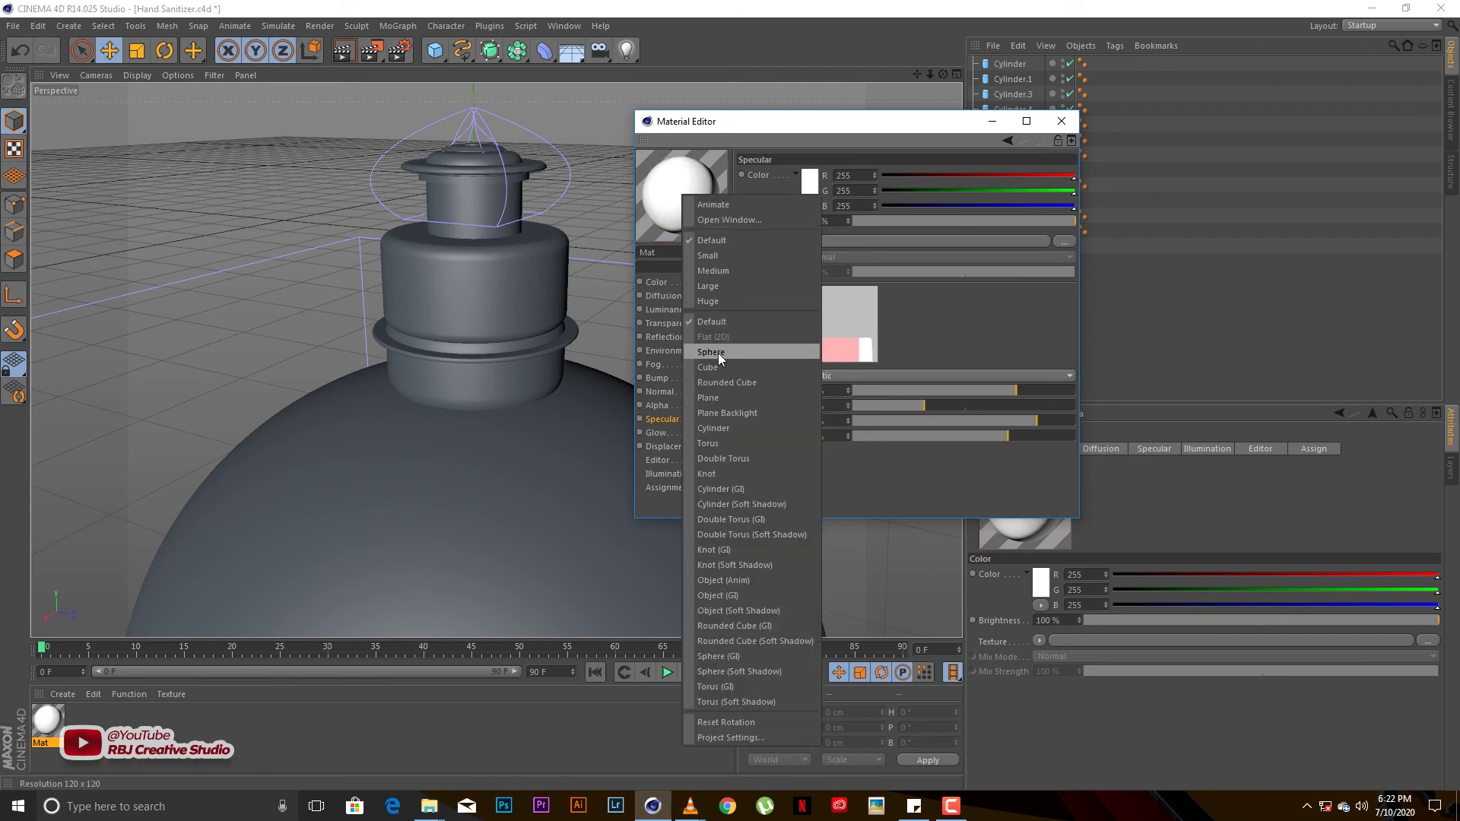
left_click(713, 373)
right_click(688, 203)
left_click(711, 479)
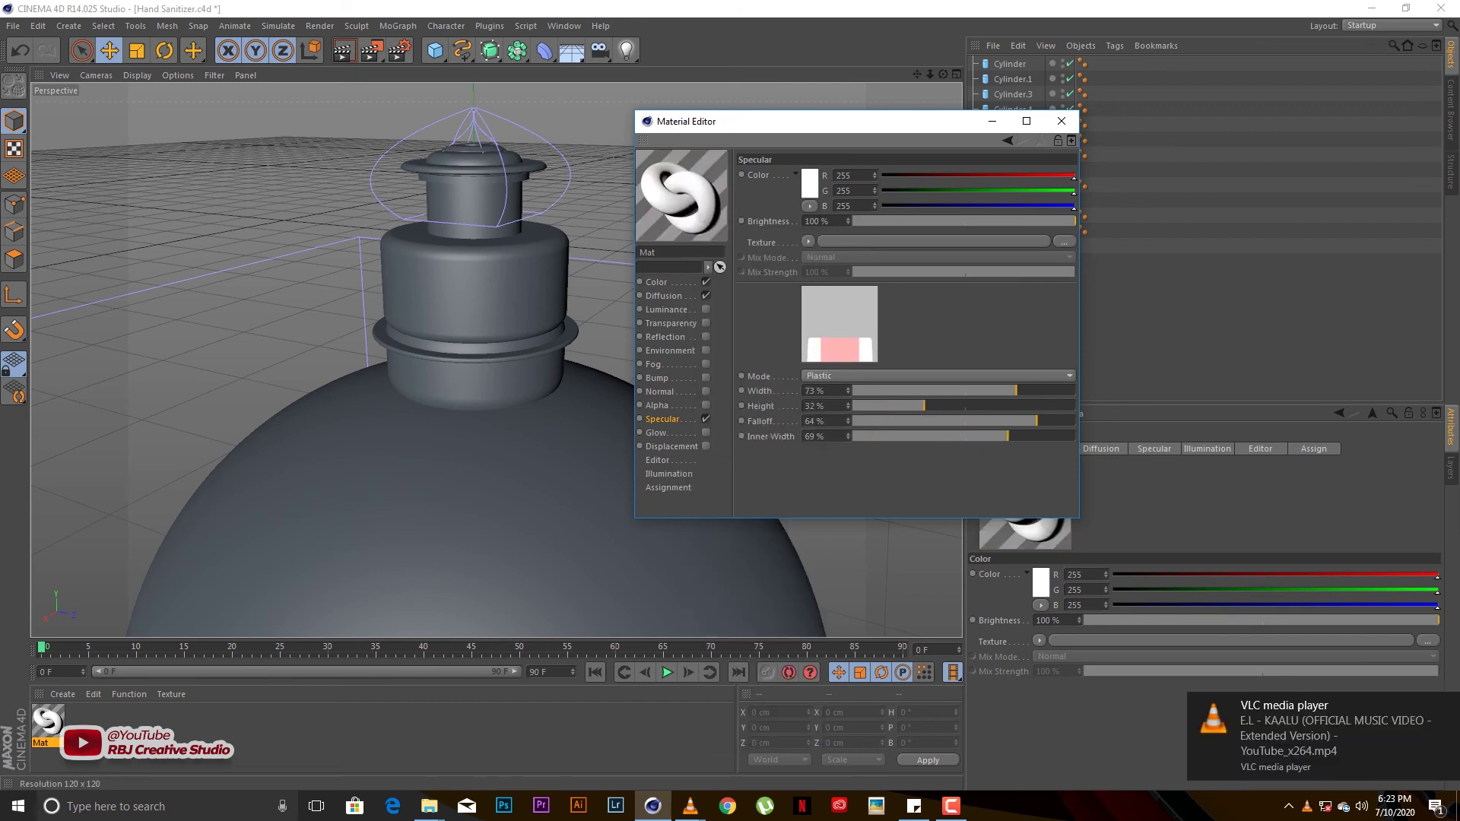
Enable reflection at a reduced strength of 45%
left_click_drag(722, 121, 713, 136)
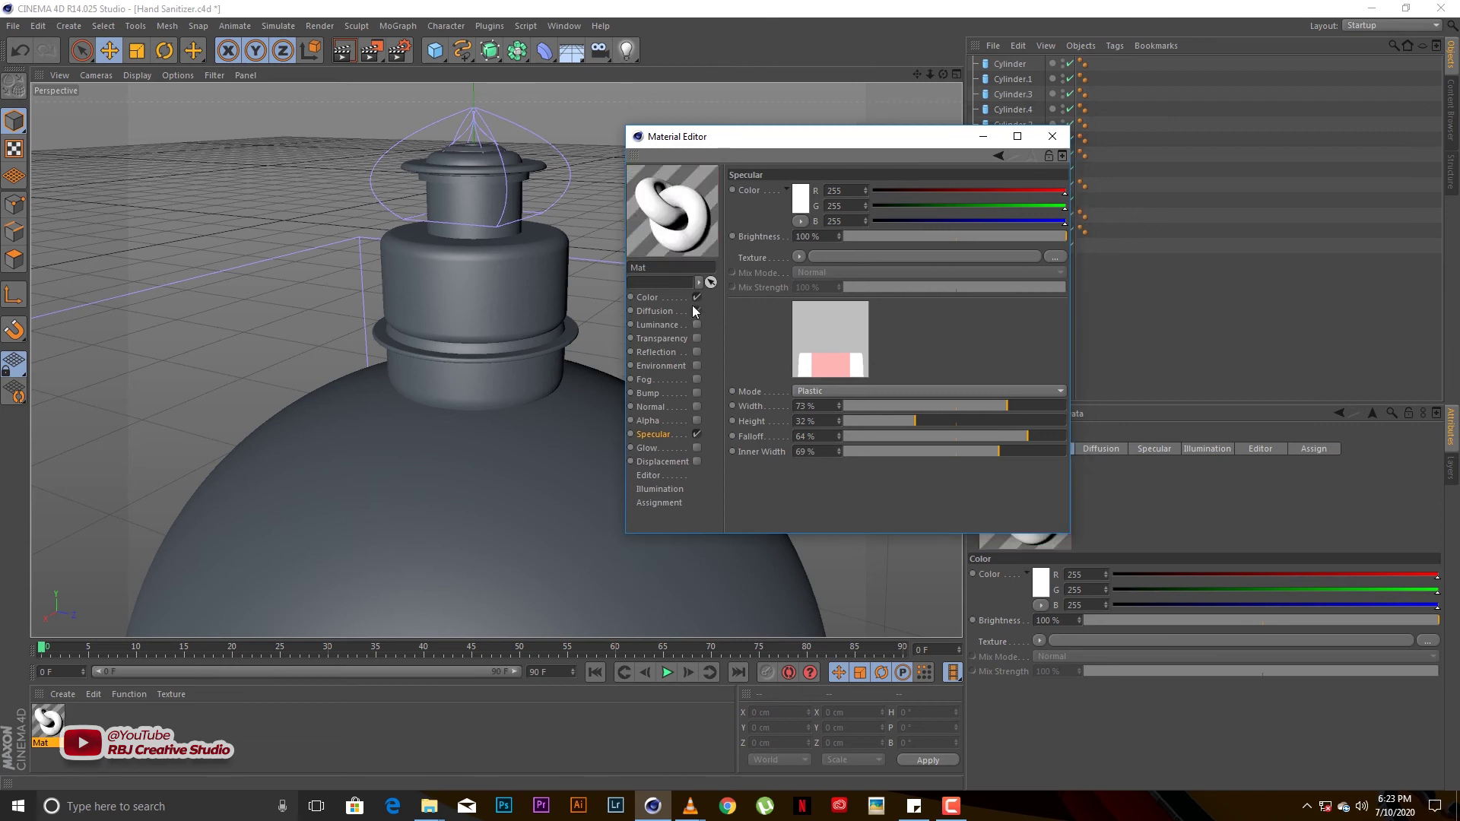
left_click(647, 297)
left_click(696, 351)
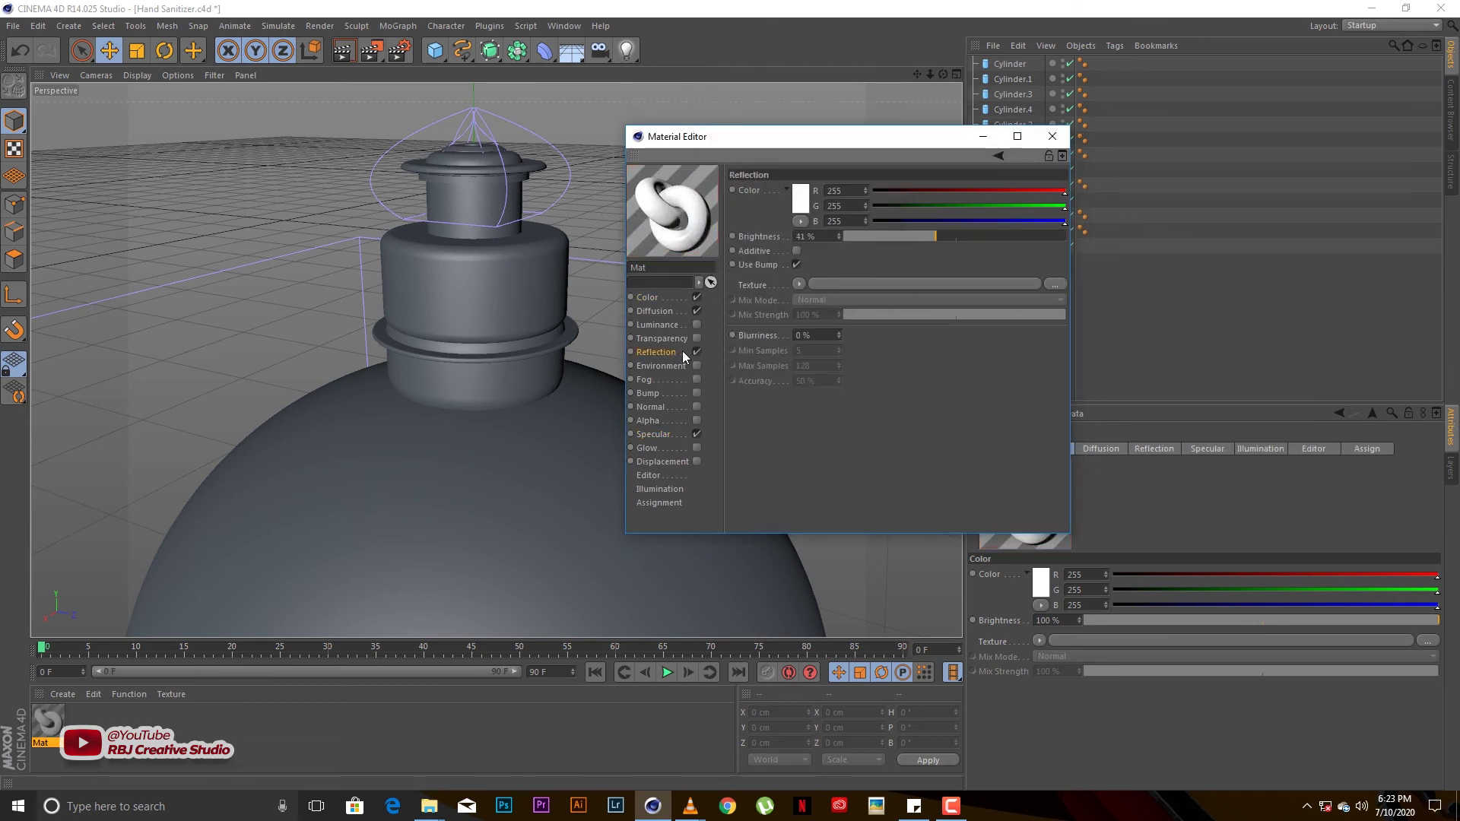
left_click(960, 237)
left_click(1052, 136)
Apply Mat to Cylinder.4, Cylinder.5 and both Cylinder.6 cap pieces
left_click_drag(47, 720, 463, 288)
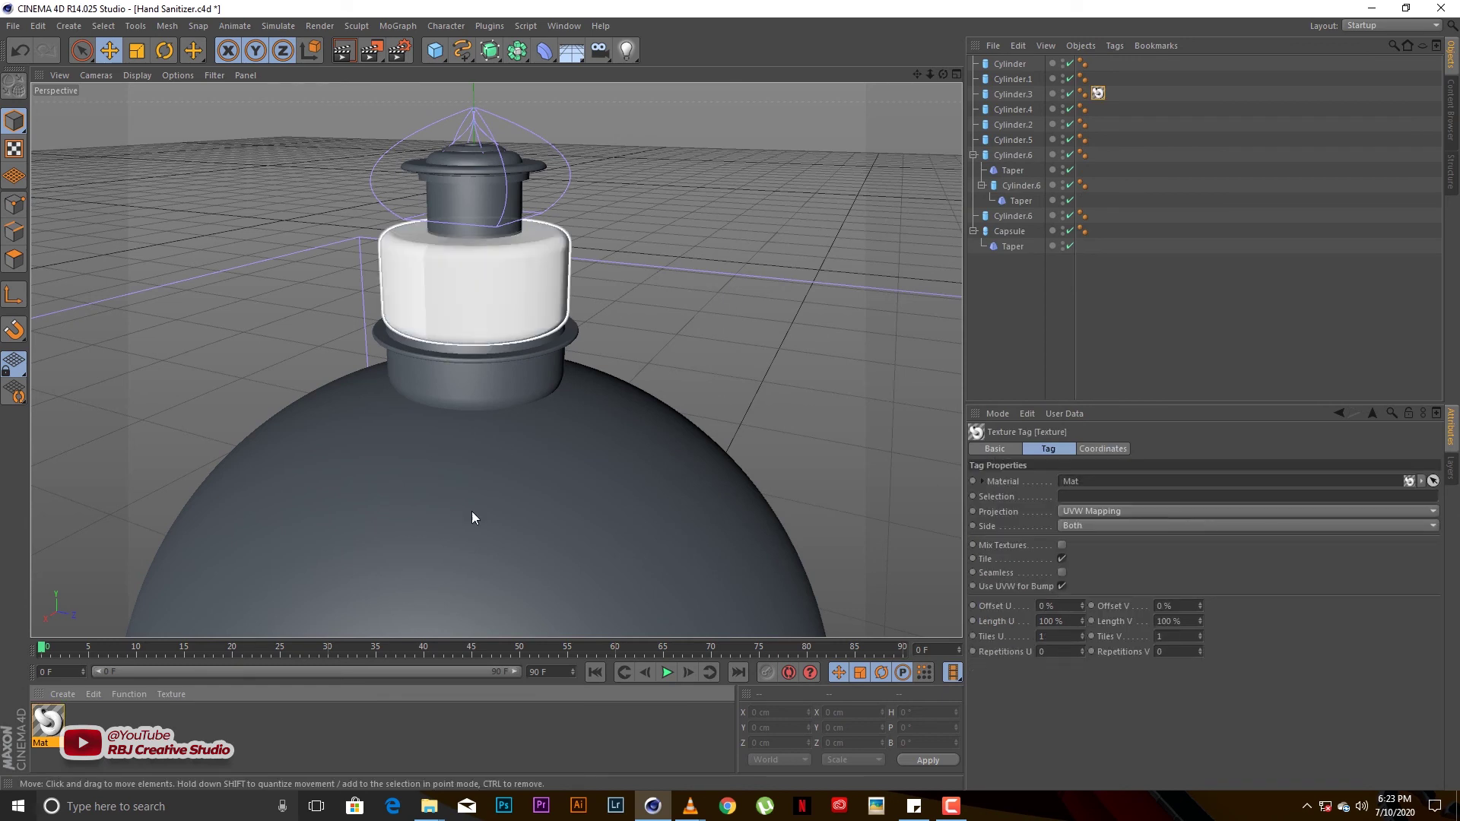
left_click_drag(421, 220, 456, 205)
left_click_drag(47, 721, 480, 153)
scroll(496, 359, "up", 4)
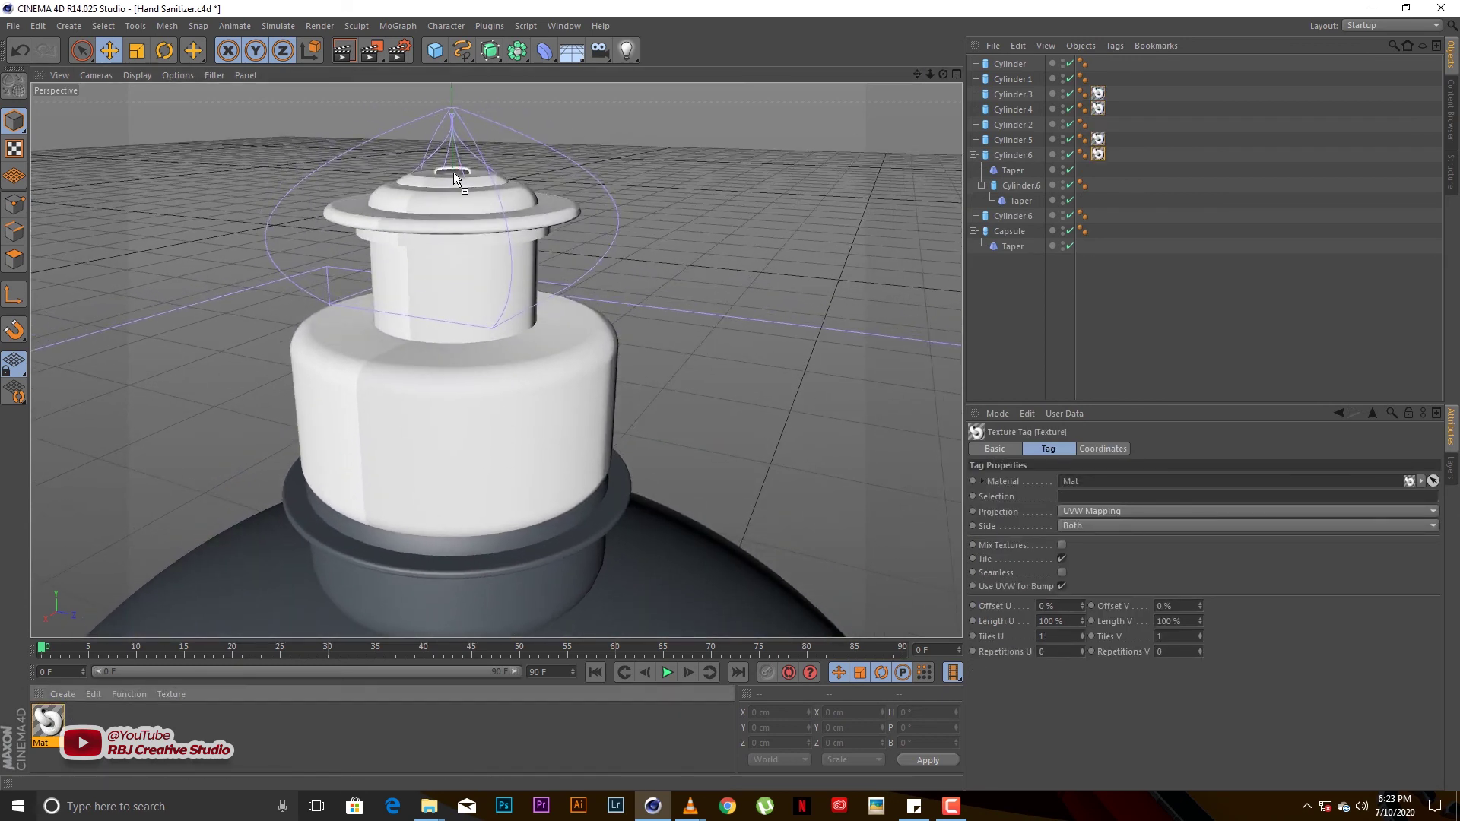
scroll(496, 360, "down", 1)
Render a preview of the white cap
left_click(344, 50)
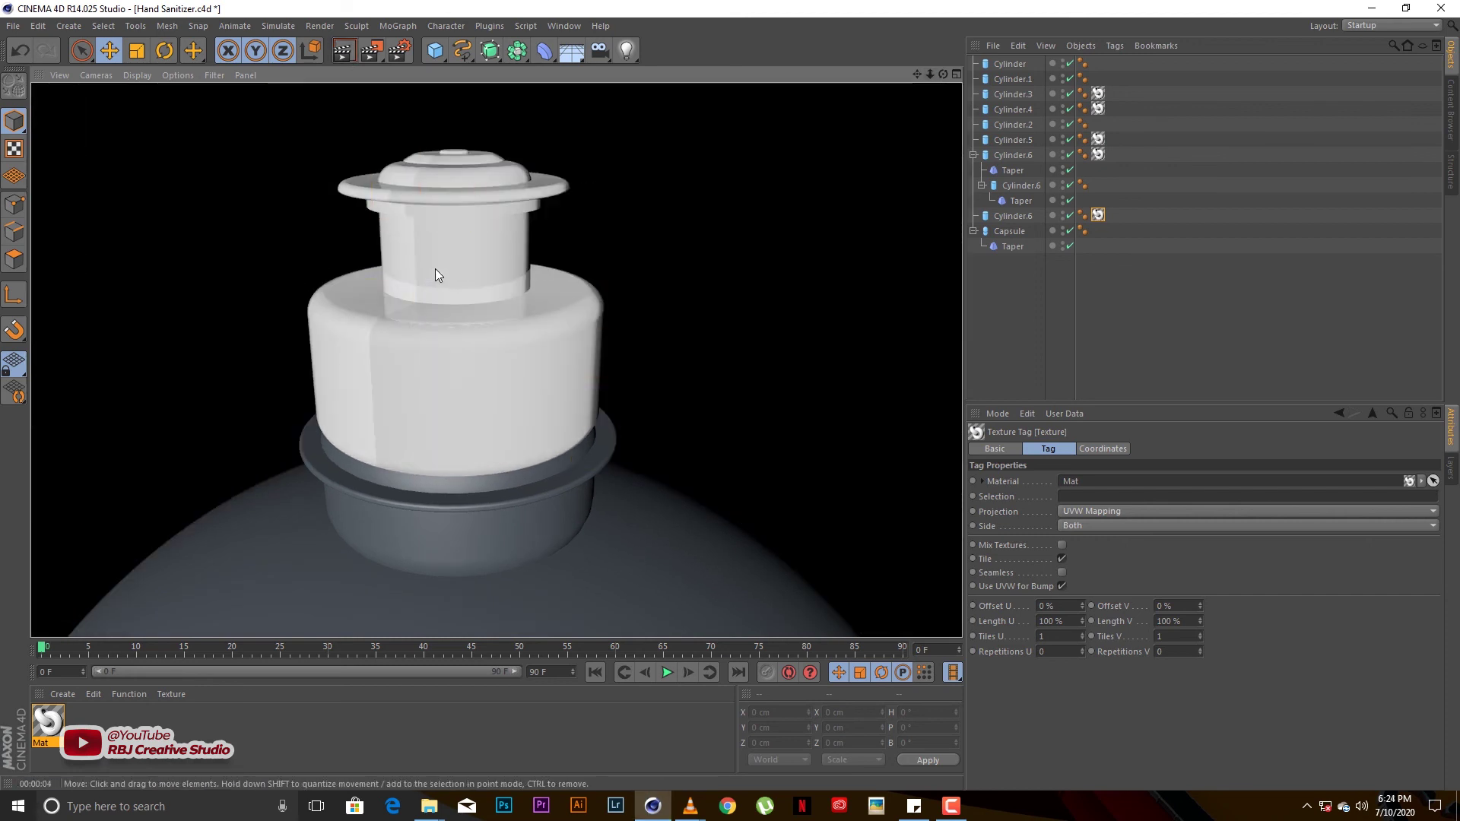
scroll(596, 435, "down", 4)
scroll(596, 435, "up", 2)
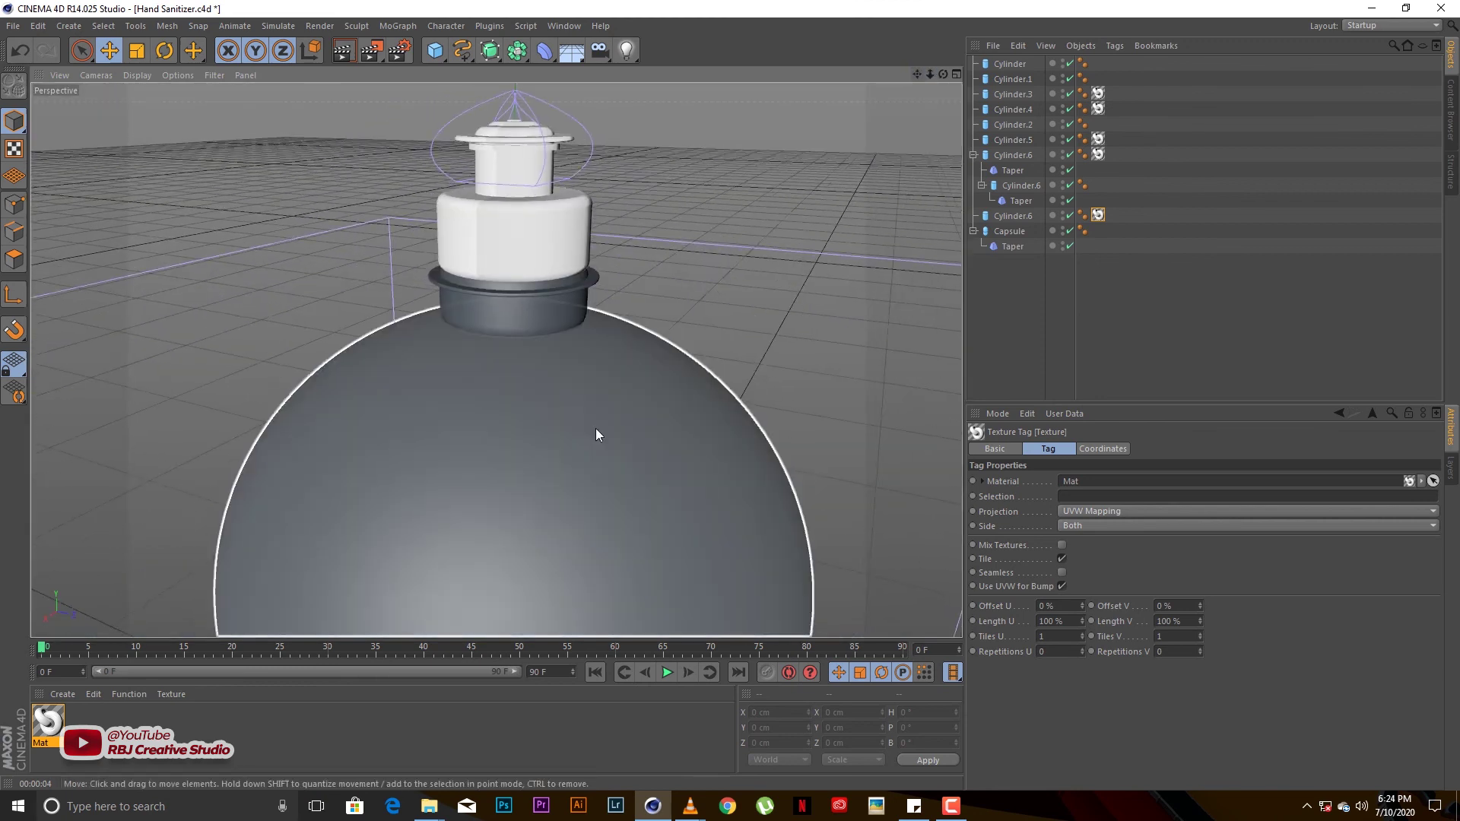
scroll(596, 435, "down", 3)
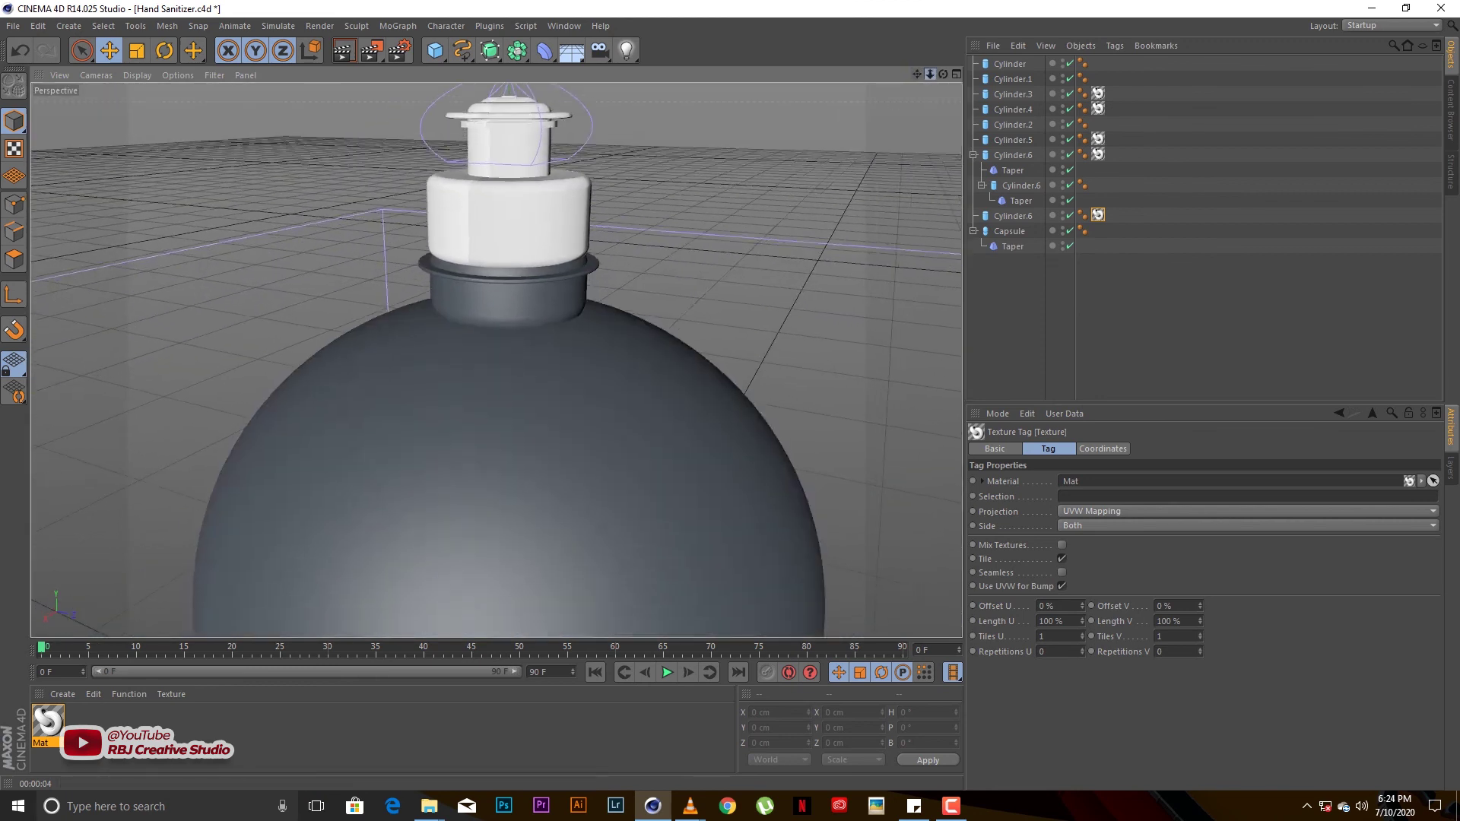
scroll(596, 435, "down", 3)
Load the Egg Breaking file's materials and studio setup into the Material Manager
left_click(62, 694)
left_click(84, 603)
double_click(180, 138)
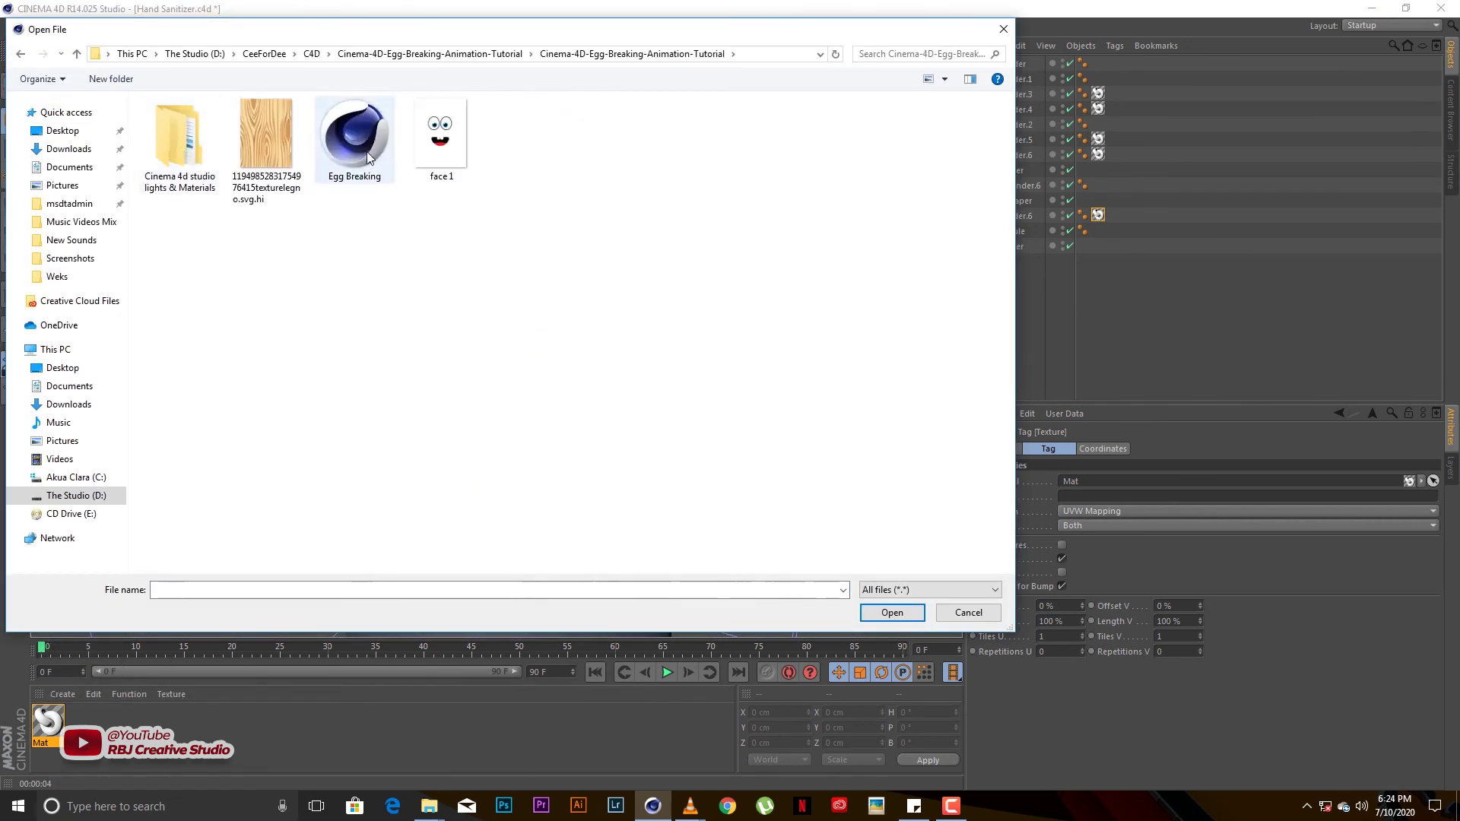
double_click(352, 131)
Apply the speckled MercyMP material to the bottle body and save the scene
left_click_drag(309, 711, 502, 380)
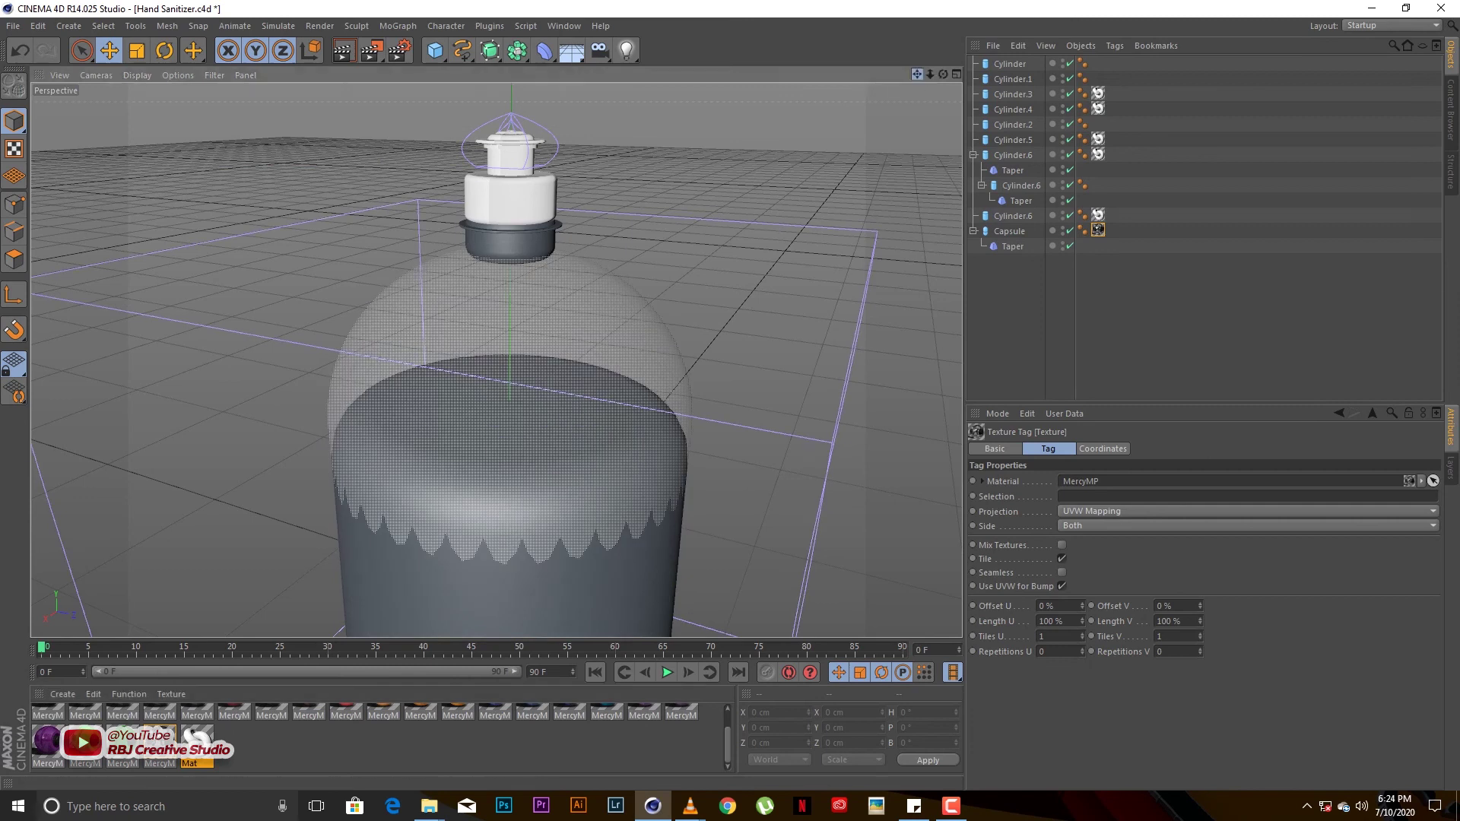
scroll(499, 358, "up", 5)
left_click_drag(929, 73, 937, 73)
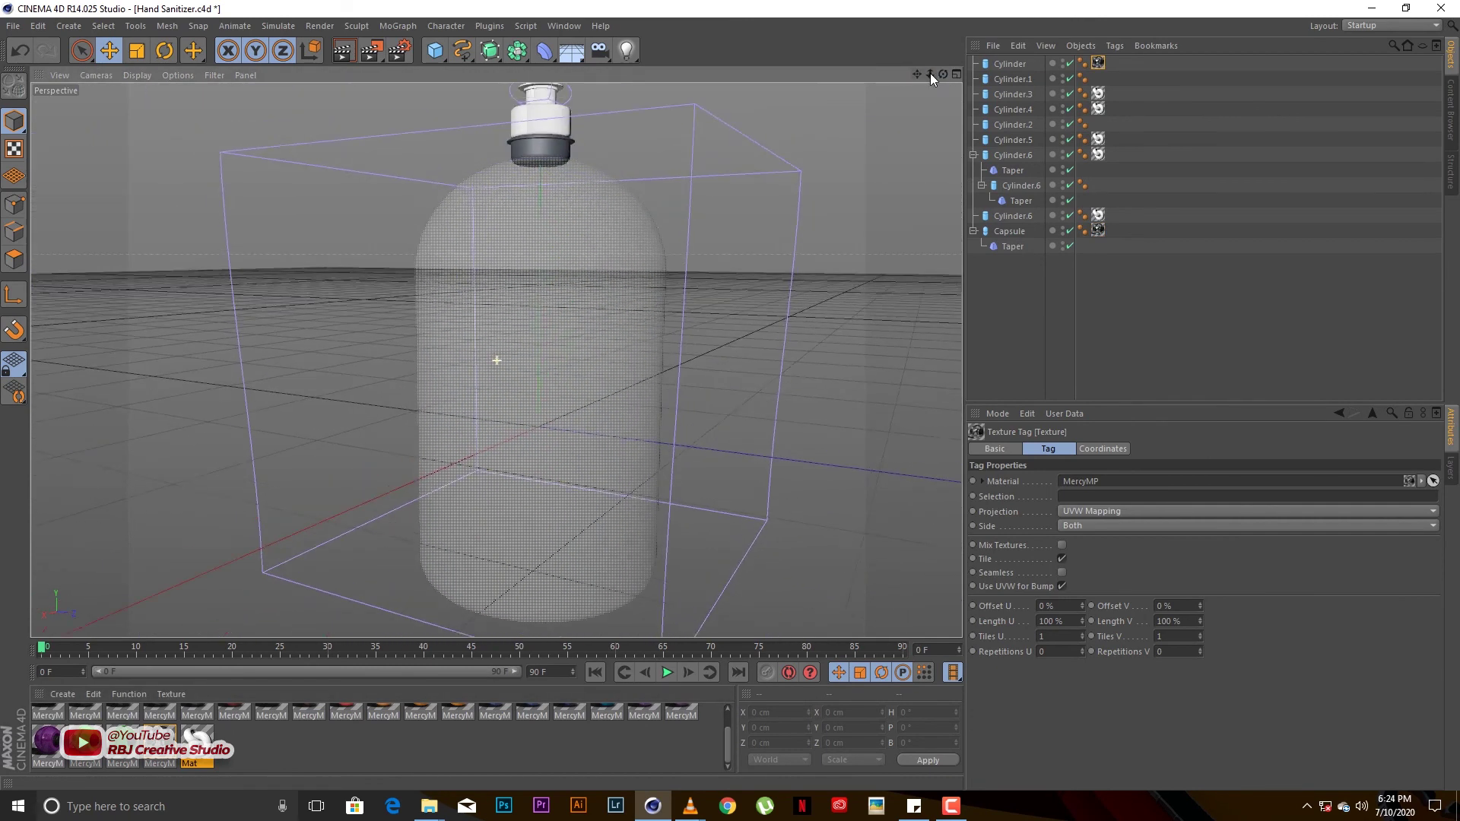
key("ctrl+s")
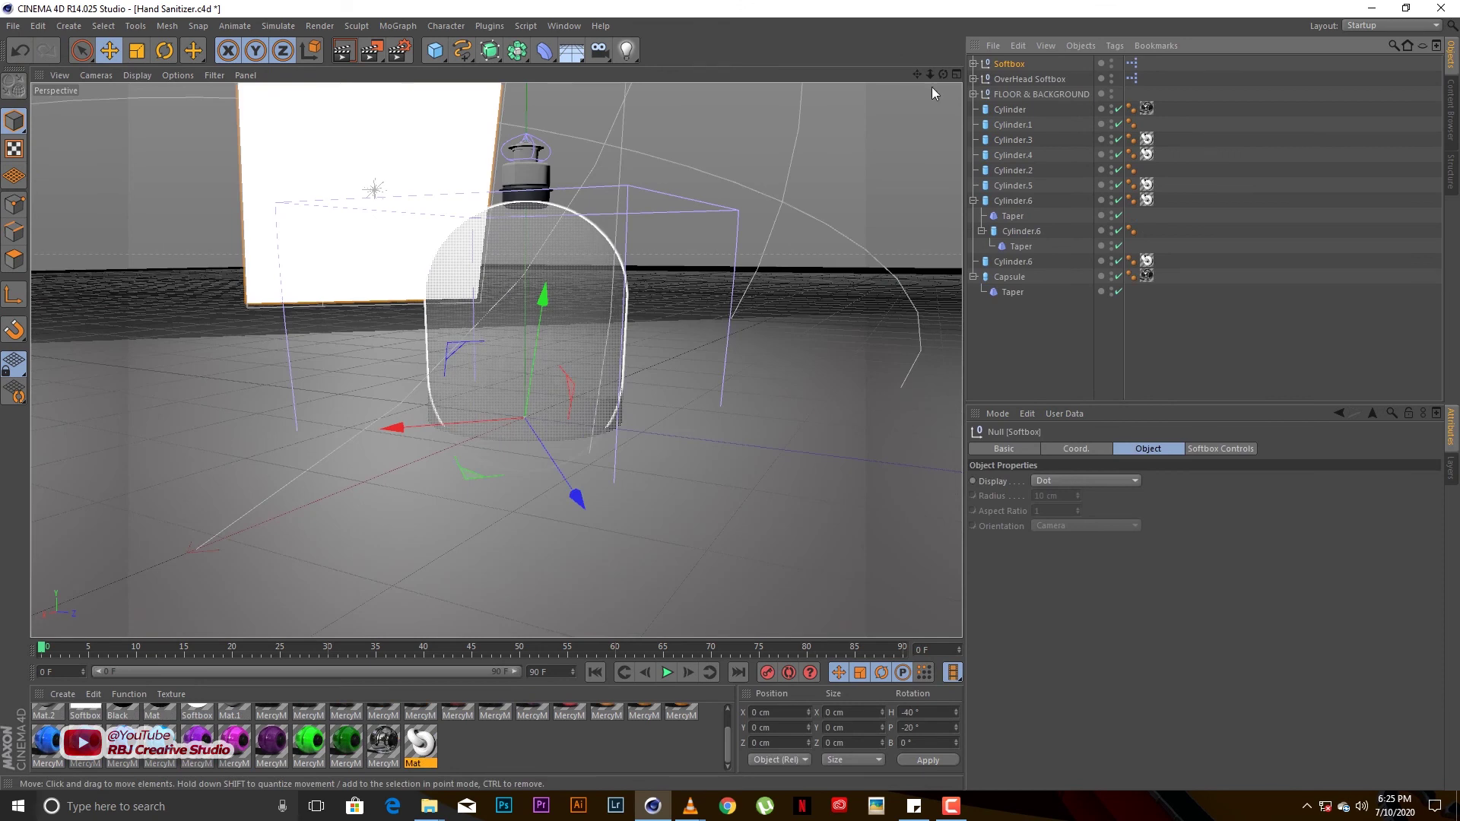
Lower the FLOOR & BACKGROUND object about 198 cm on Y
left_click_drag(929, 73, 932, 86)
left_click(736, 239)
left_click_drag(820, 327, 822, 421)
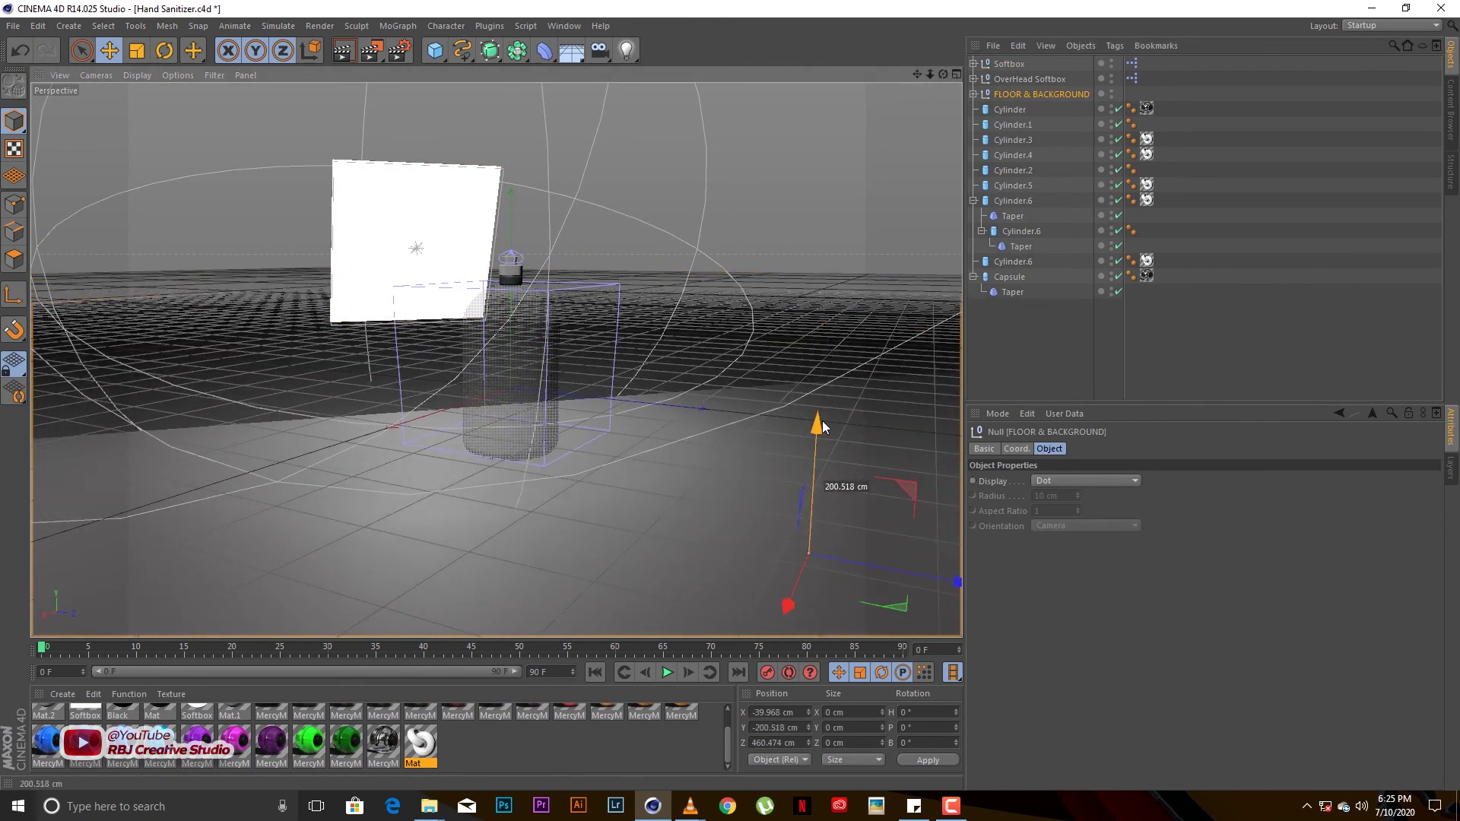
mouse_move(929, 73)
left_mouse_down()
mouse_move(993, 71)
mouse_move(251, 171)
mouse_move(620, 258)
left_mouse_up()
Duplicate the softbox as Softbox.1 and rotate it to 108° and 103.2° around the bottle
left_click(1018, 79)
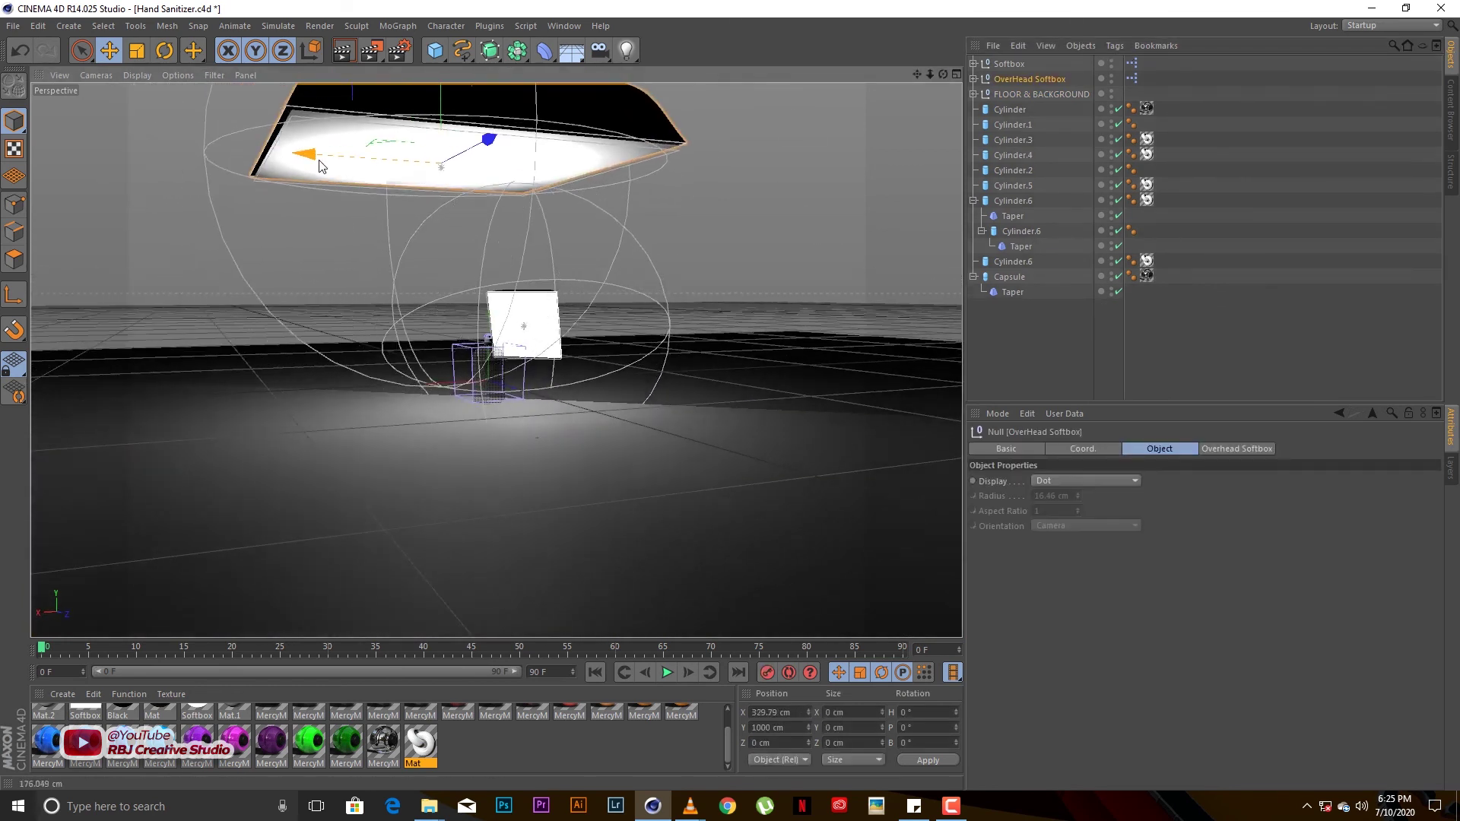
key("ctrl+v")
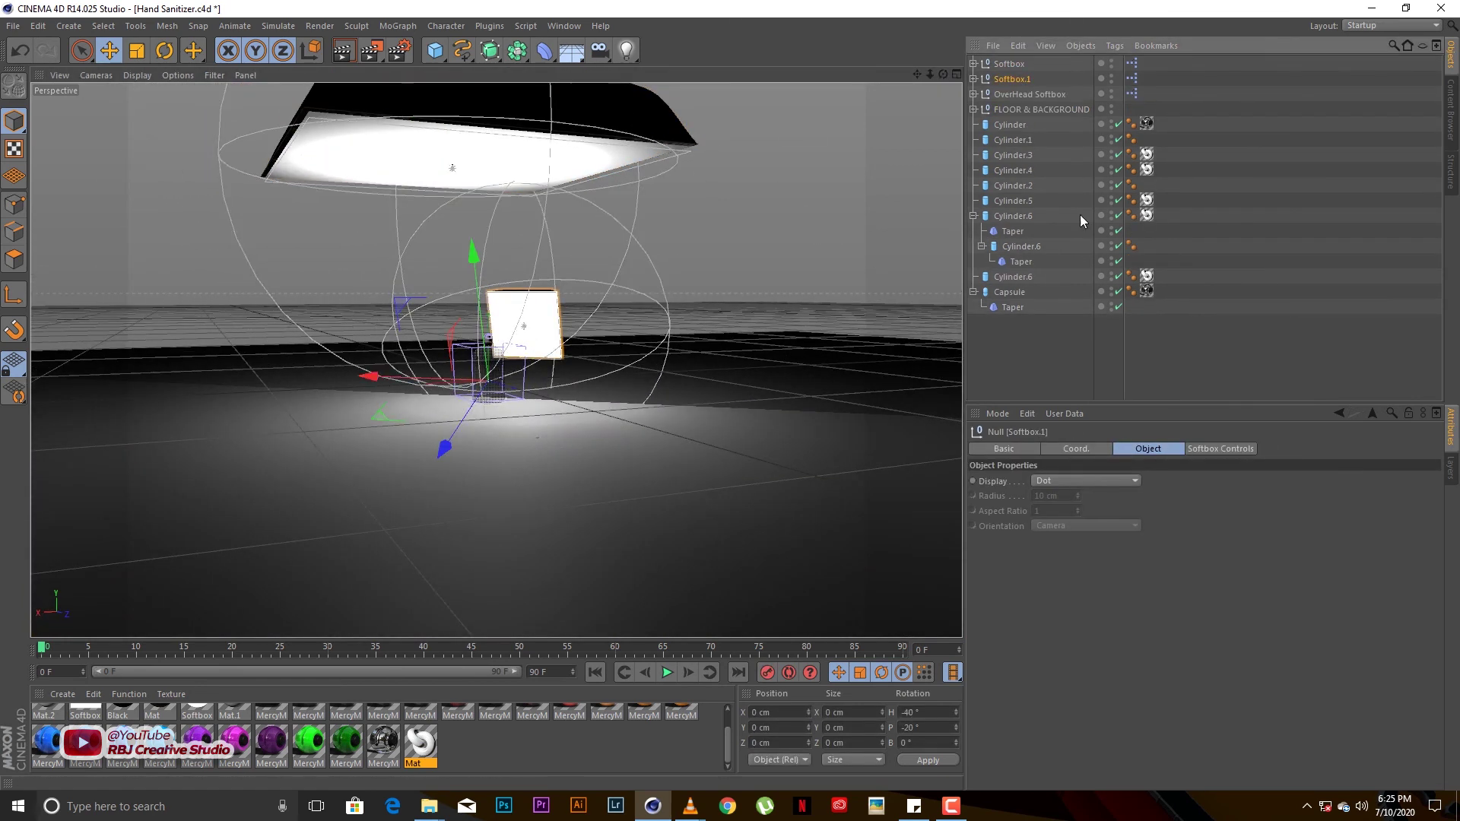
left_click(1221, 448)
mouse_move(1092, 545)
left_mouse_down()
mouse_move(1107, 558)
mouse_move(1111, 533)
left_mouse_up()
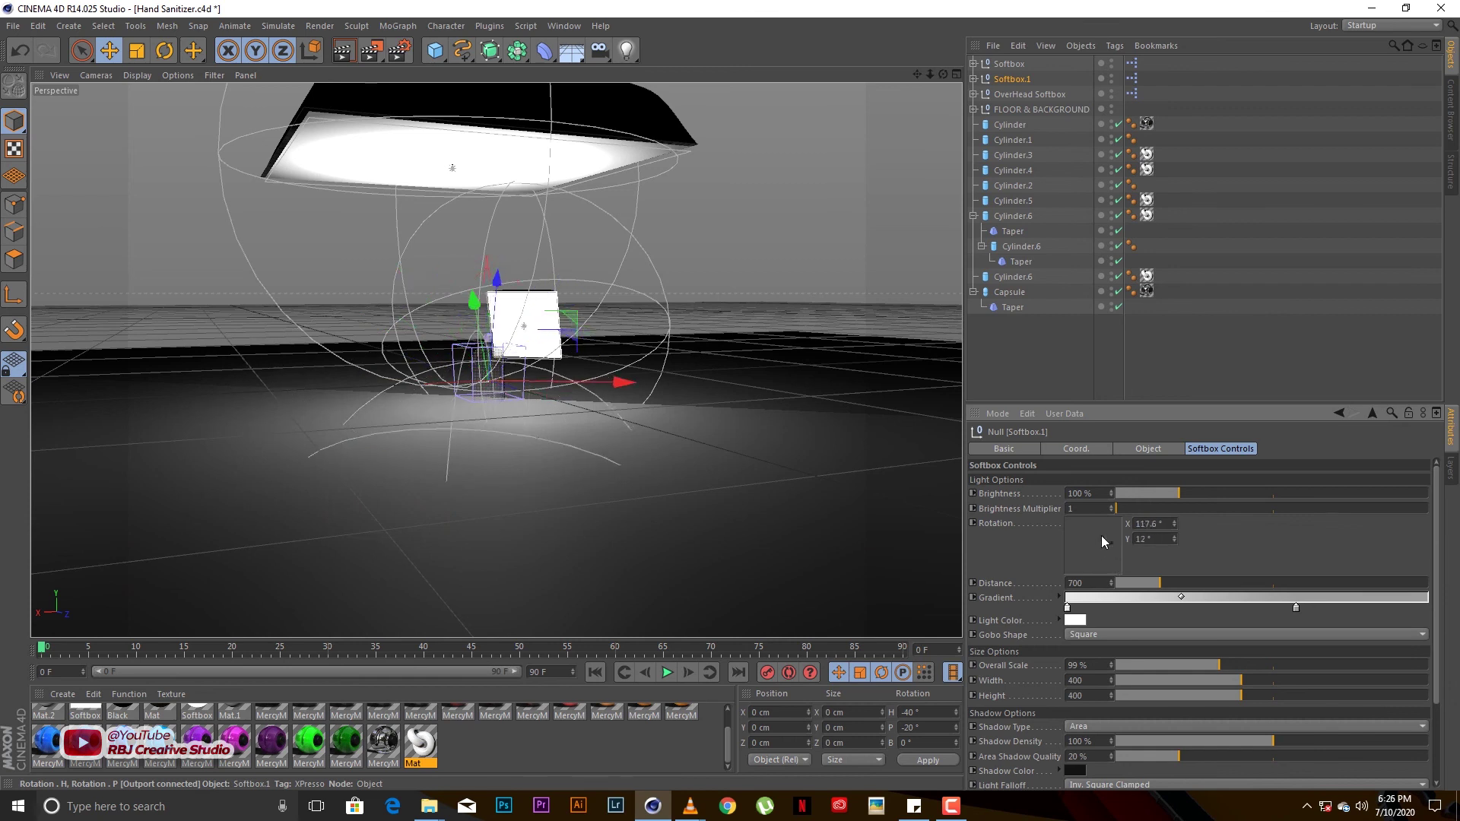
mouse_move(532, 342)
left_mouse_down("alt")
mouse_move(498, 420)
mouse_move(678, 362)
left_mouse_up("alt")
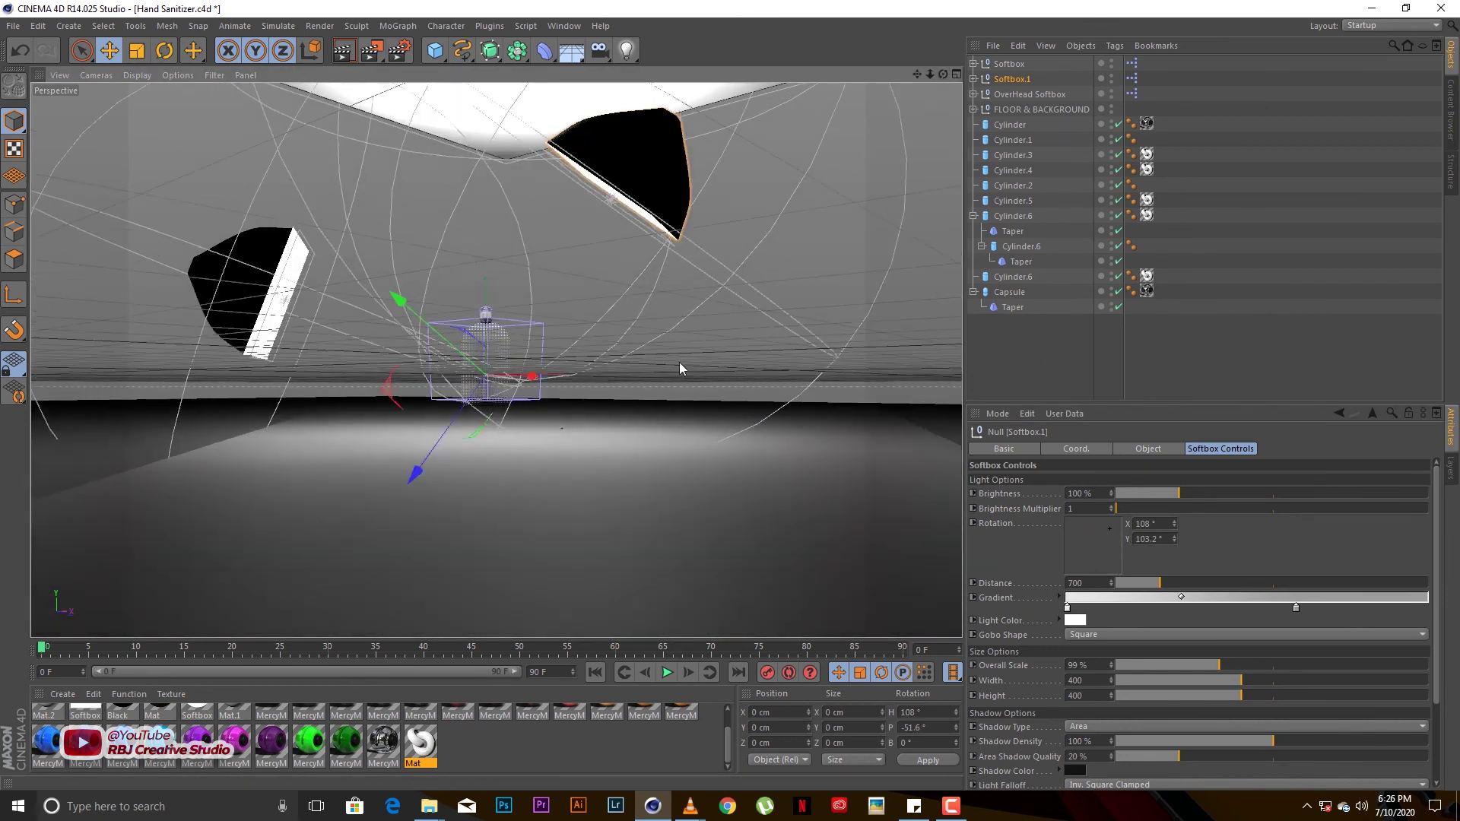
key("ctrl+shift+a")
scroll(482, 354, "up", 5)
scroll(499, 358, "up", 3)
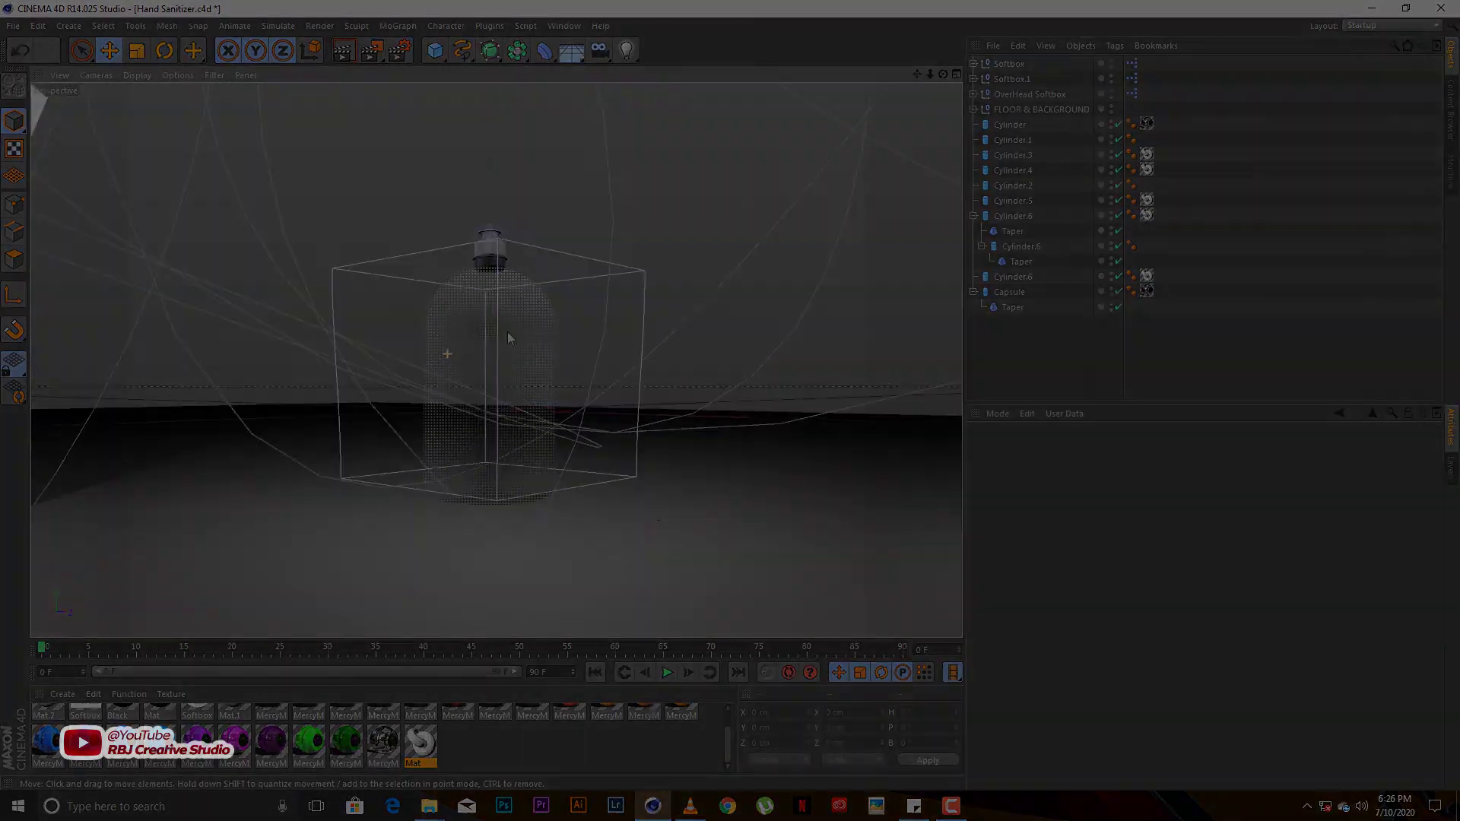